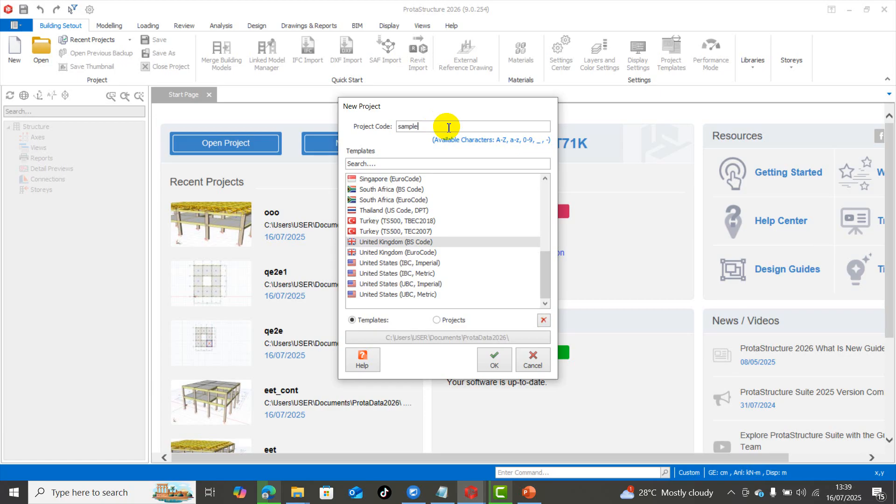
Step: Create the project "sample" from the United Kingdom (BS Code) template and bring up the modelling commands
{"action": "left_click", "coordinate": [498, 359]}
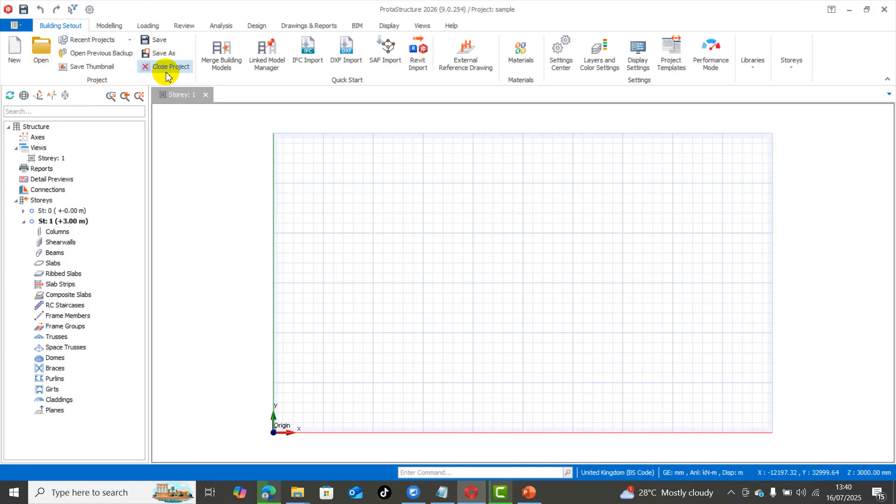
{"action": "left_click", "coordinate": [109, 26]}
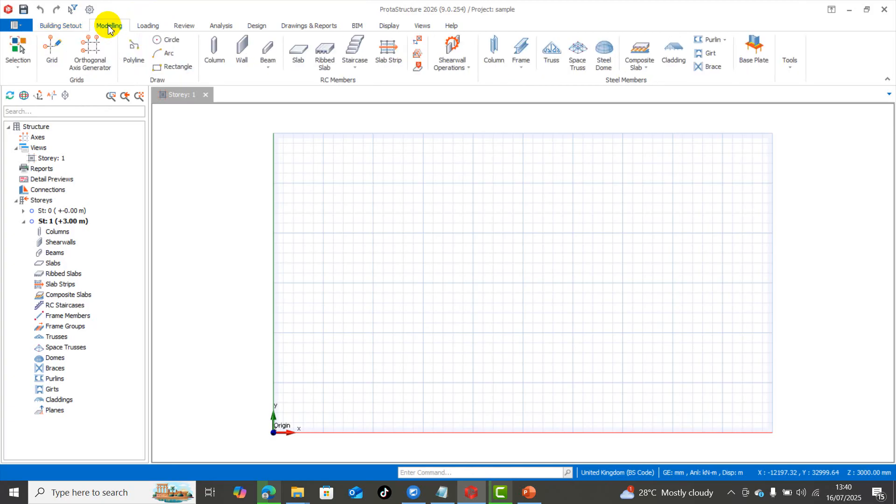
{"action": "left_click", "coordinate": [354, 67]}
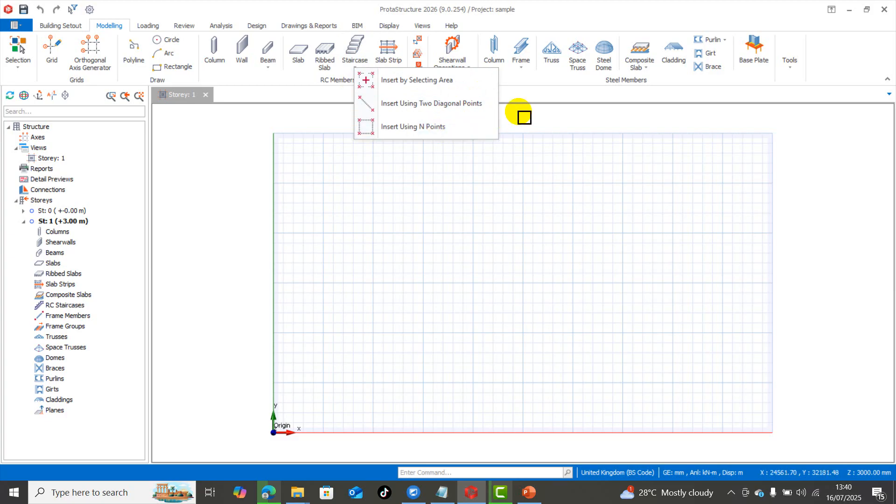
{"action": "left_click", "coordinate": [523, 115]}
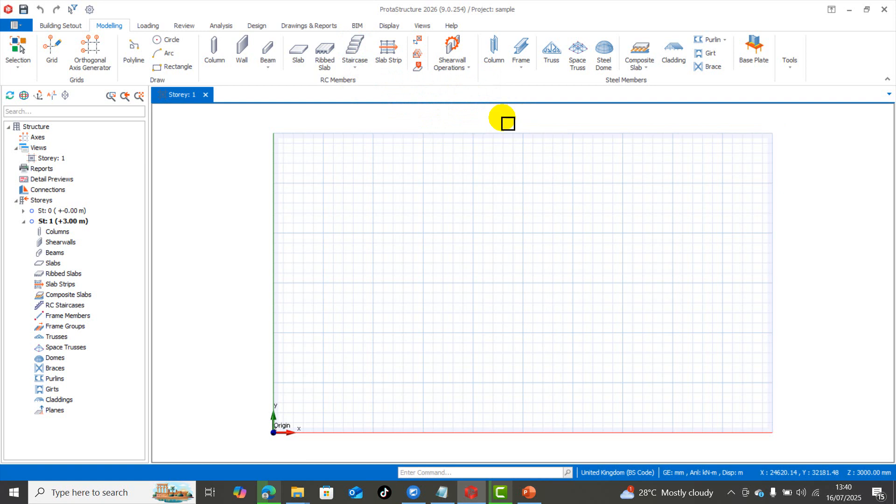
Step: Generate an orthogonal axis grid near the middle of the plan with spacings of 5000*2 in both directions
{"action": "left_click", "coordinate": [104, 56]}
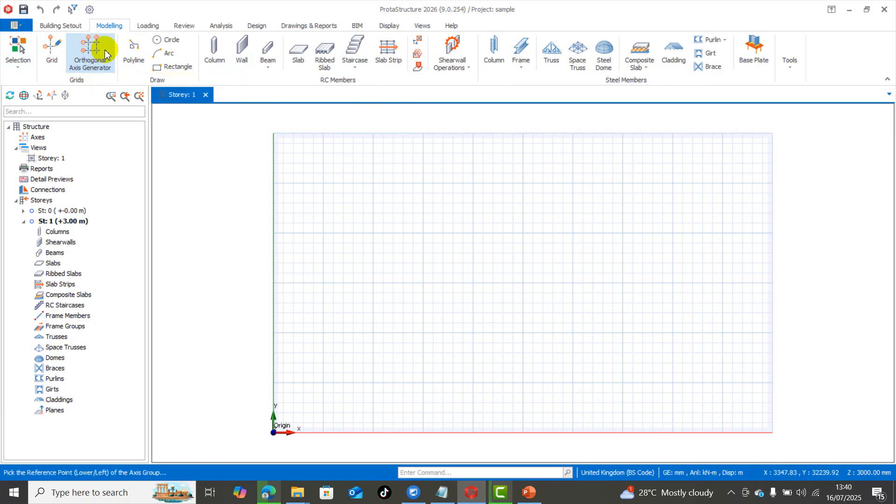
{"action": "left_click", "coordinate": [427, 228]}
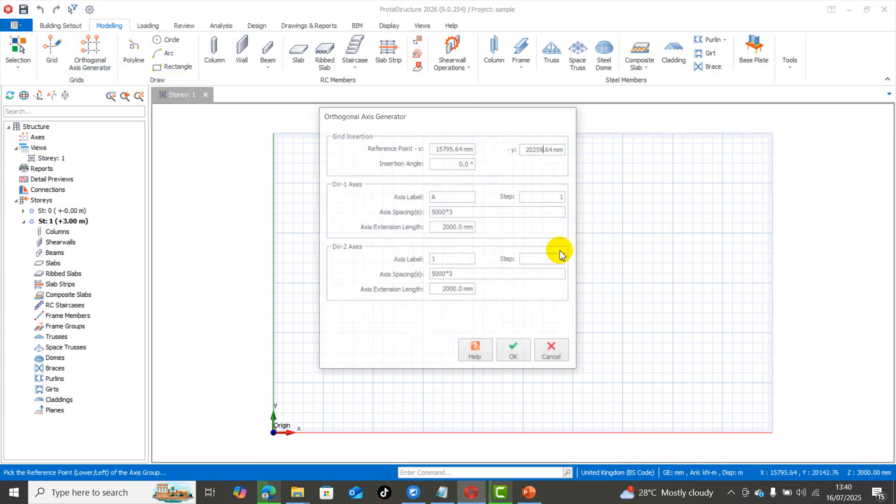
{"action": "left_click", "coordinate": [462, 213]}
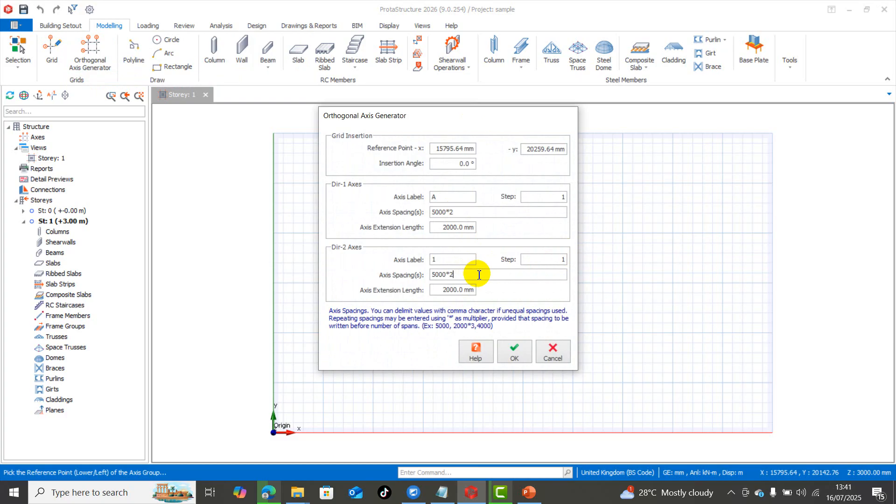
{"action": "left_click", "coordinate": [514, 351]}
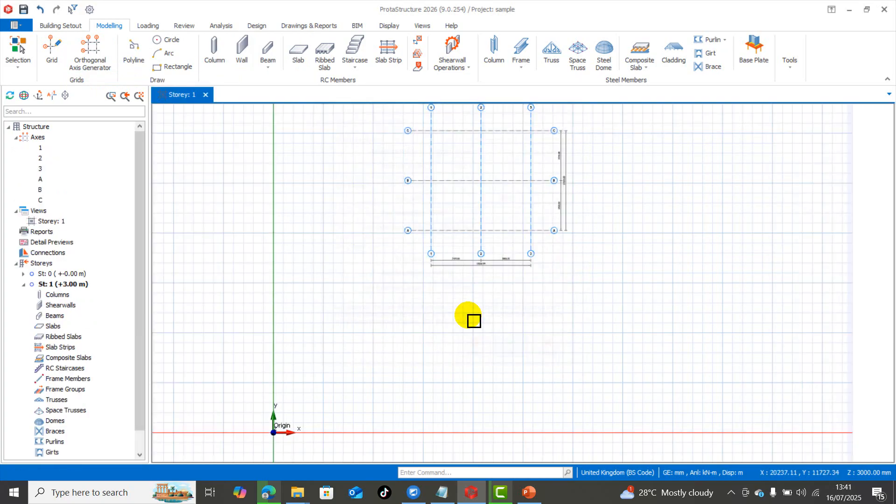
{"action": "scroll", "coordinate": [491, 250], "scroll_direction": "down", "scroll_amount": 1}
{"action": "scroll", "coordinate": [548, 180], "scroll_direction": "up", "scroll_amount": 1}
{"action": "scroll", "coordinate": [542, 173], "scroll_direction": "up", "scroll_amount": 1}
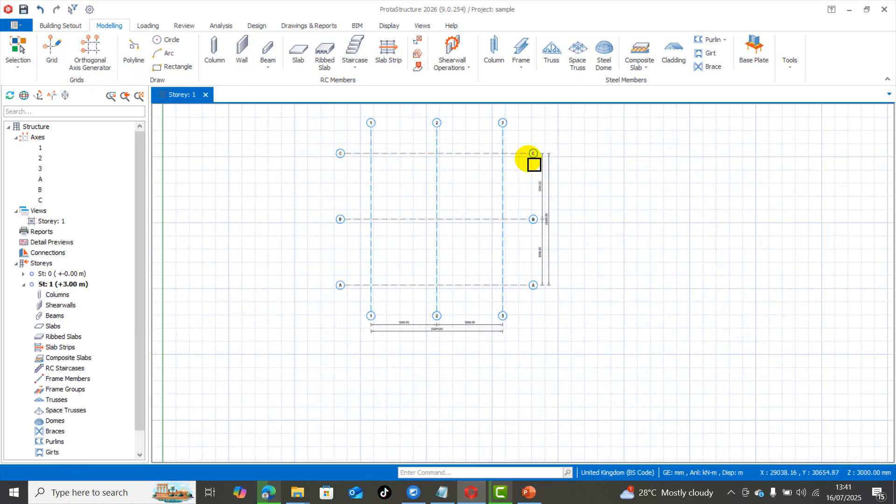
Step: Insert 500 x 250 mm reinforced concrete columns at all intersections of axes 1–3 and A–C
{"action": "left_click", "coordinate": [214, 46]}
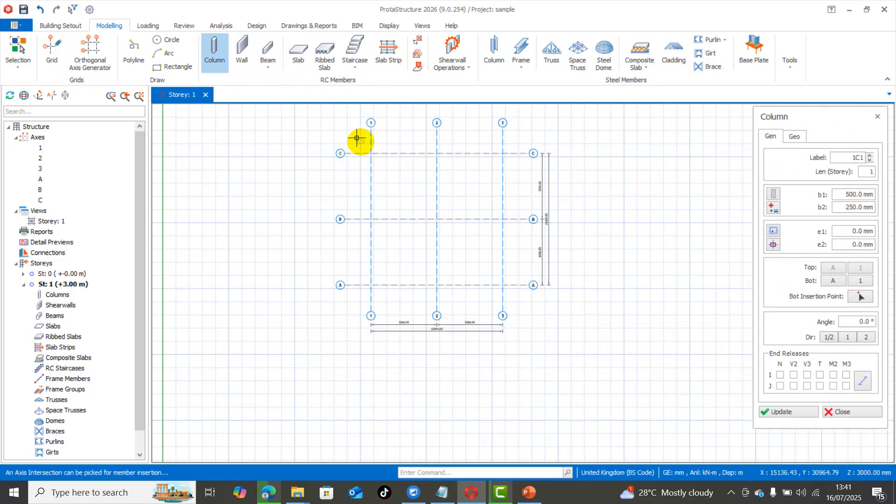
{"action": "left_click_drag", "start_coordinate": [361, 142], "coordinate": [514, 303]}
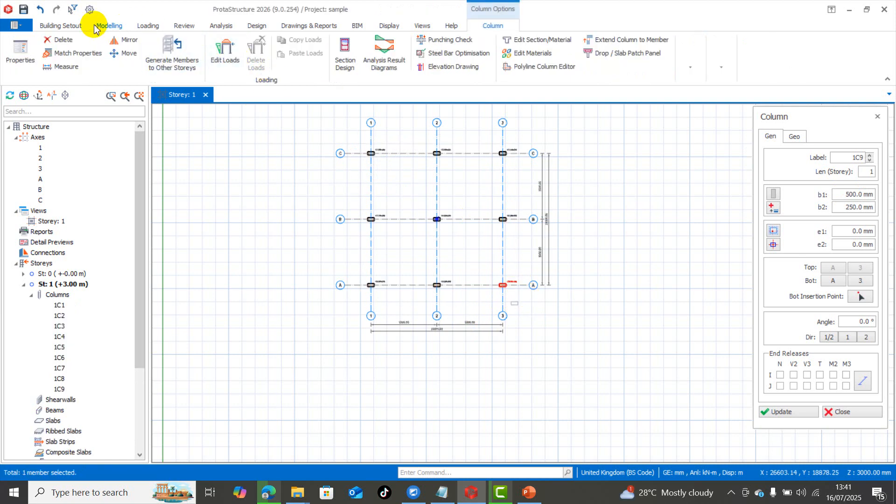
Step: Insert normal reinforced concrete beams, 250 mm wide and 500 mm deep, along all the grid lines between the columns
{"action": "left_click", "coordinate": [108, 26]}
{"action": "left_click", "coordinate": [268, 65]}
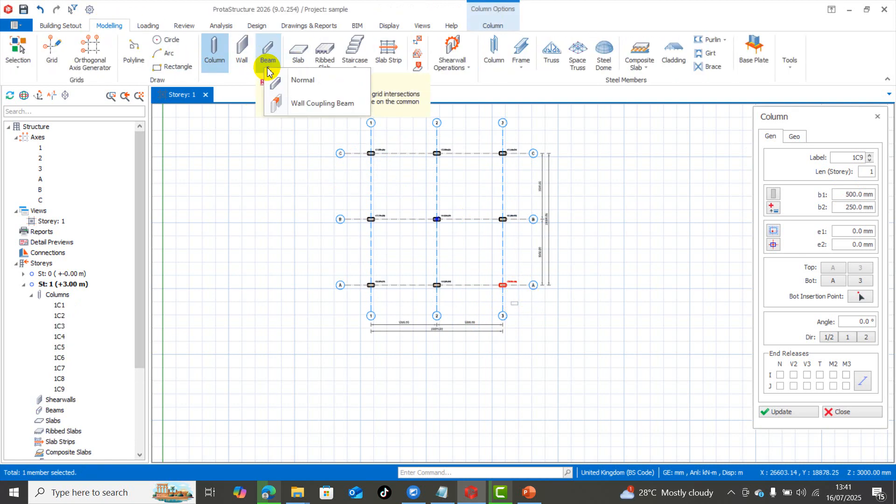
{"action": "left_click", "coordinate": [321, 81]}
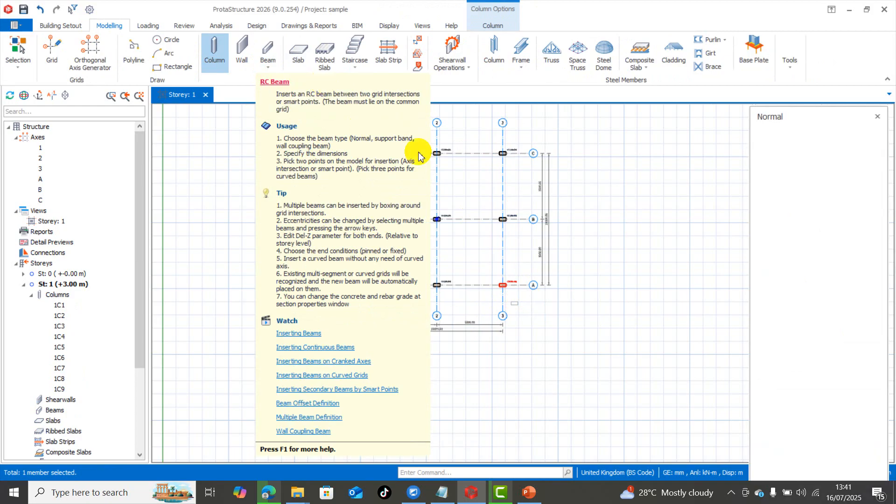
{"action": "left_click_drag", "start_coordinate": [353, 138], "coordinate": [519, 303]}
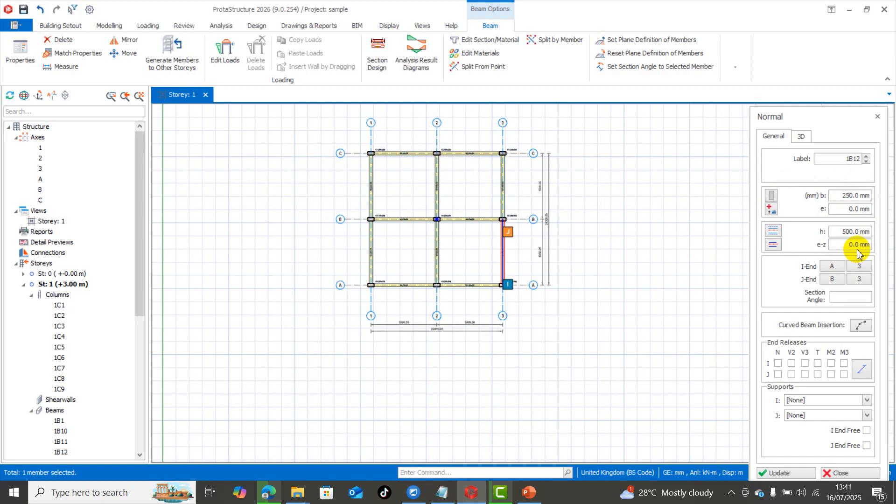
Step: Start slab insertion and automatically generate the load combinations, including those for steel members, accepting the listed load cases
{"action": "left_click", "coordinate": [109, 25]}
{"action": "left_click", "coordinate": [297, 52]}
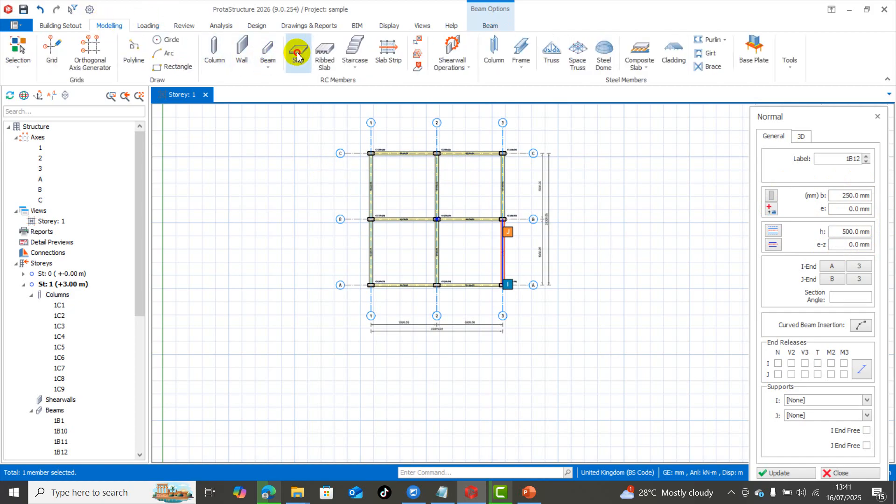
{"action": "left_click", "coordinate": [495, 287]}
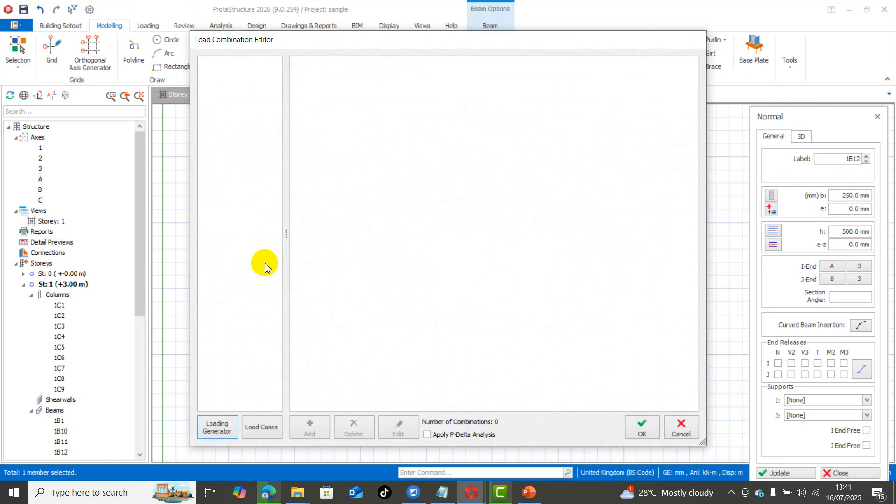
{"action": "left_click", "coordinate": [218, 426]}
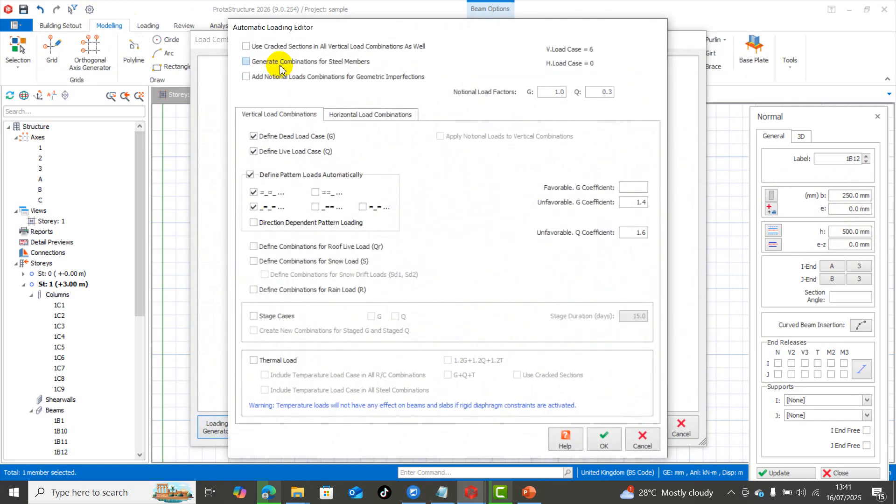
{"action": "left_click", "coordinate": [283, 64]}
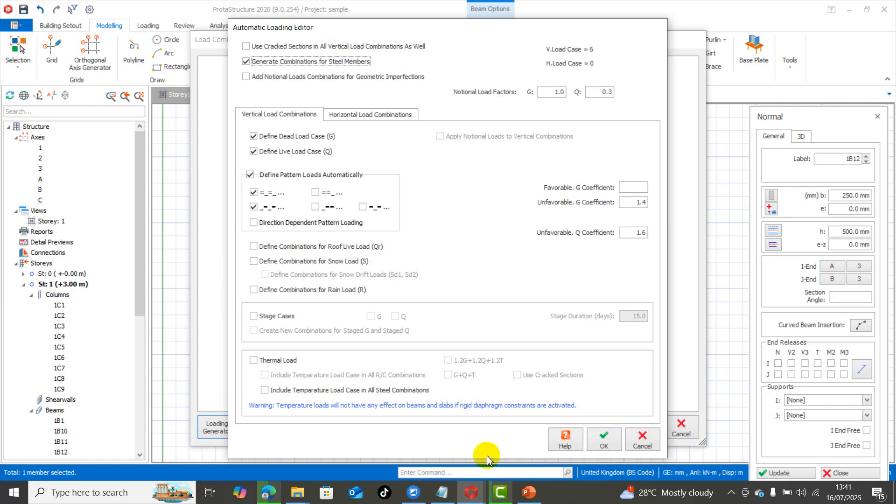
{"action": "left_click", "coordinate": [605, 439]}
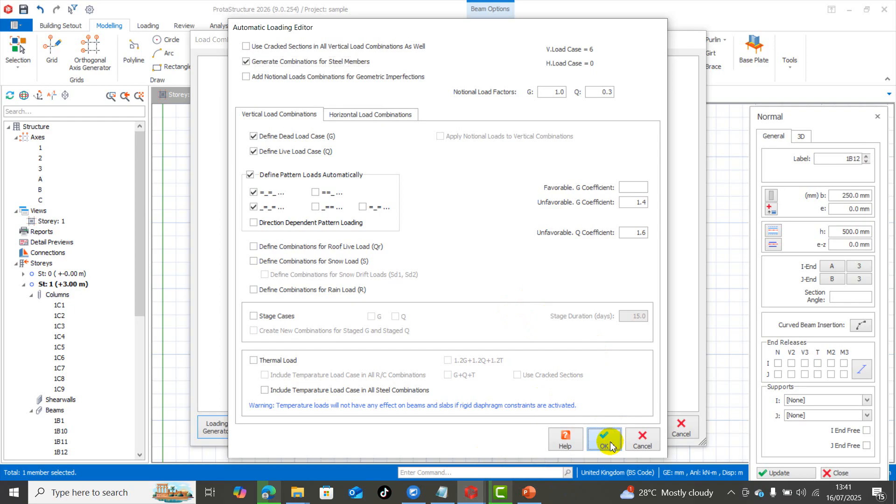
{"action": "left_click", "coordinate": [259, 427]}
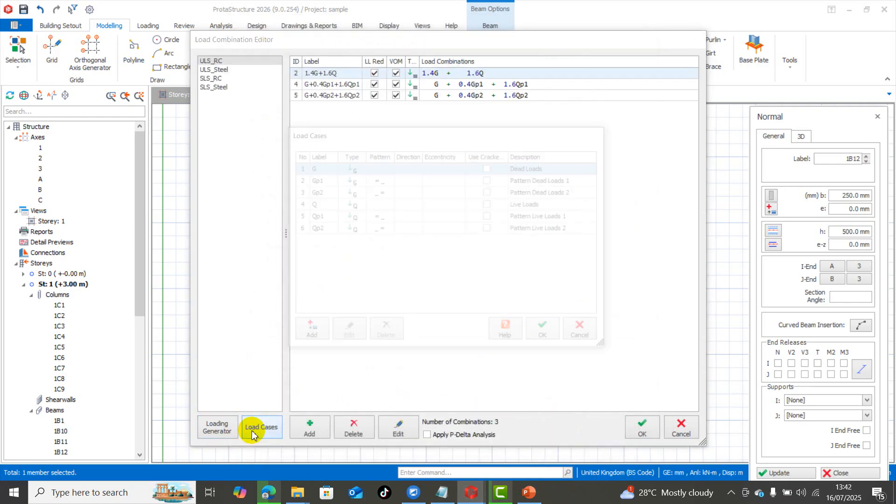
{"action": "left_click", "coordinate": [545, 332]}
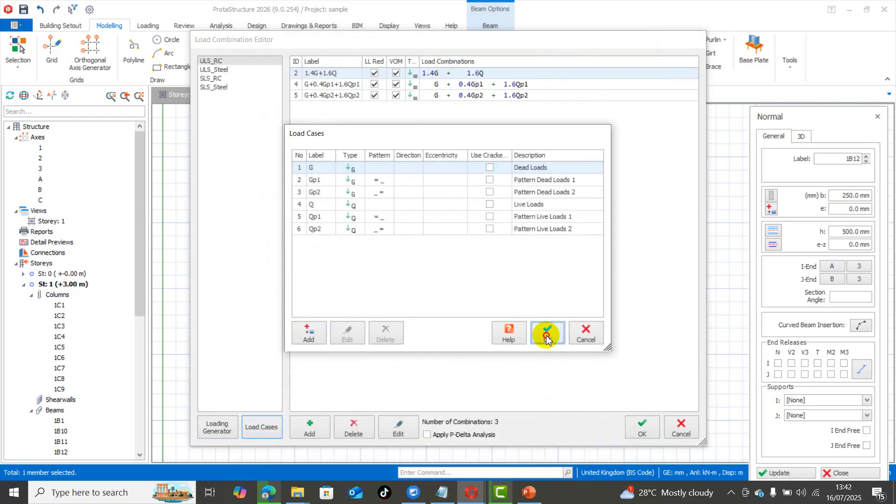
{"action": "left_click", "coordinate": [643, 428]}
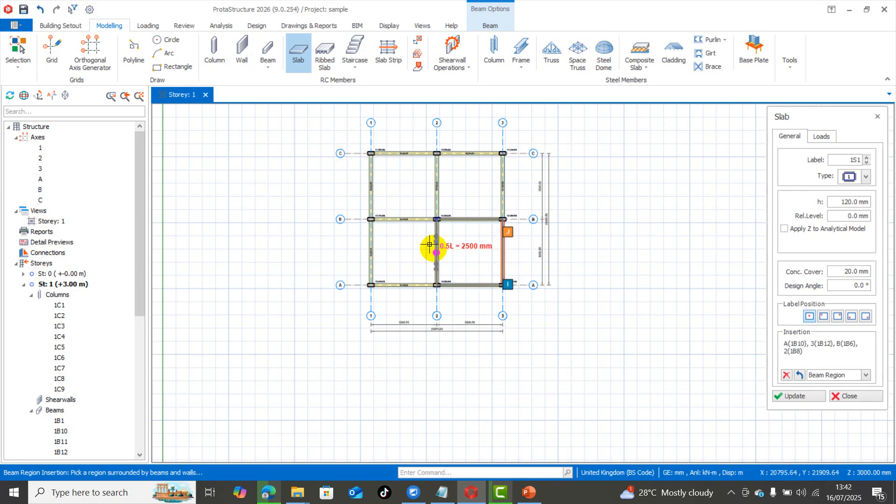
Step: Insert 120 mm thick slabs in the two bays between axes B and C and the bay between axes 1–2 and A–B
{"action": "left_click", "coordinate": [415, 182]}
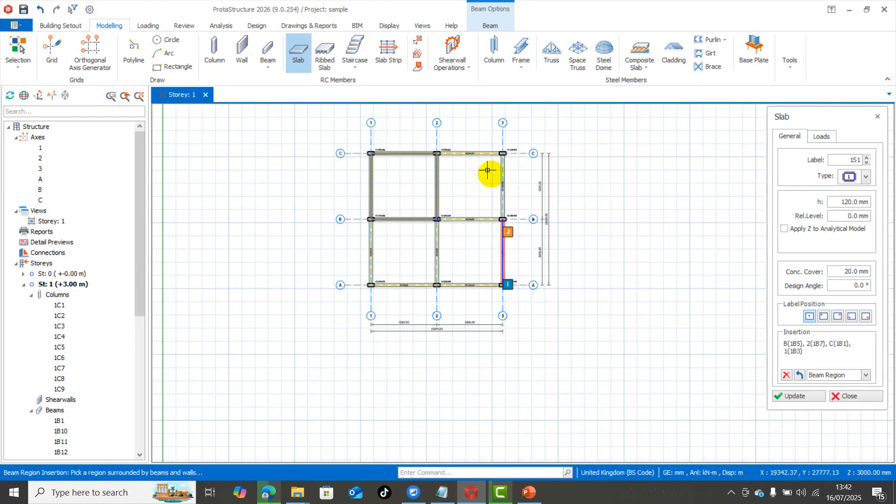
{"action": "left_click", "coordinate": [480, 207]}
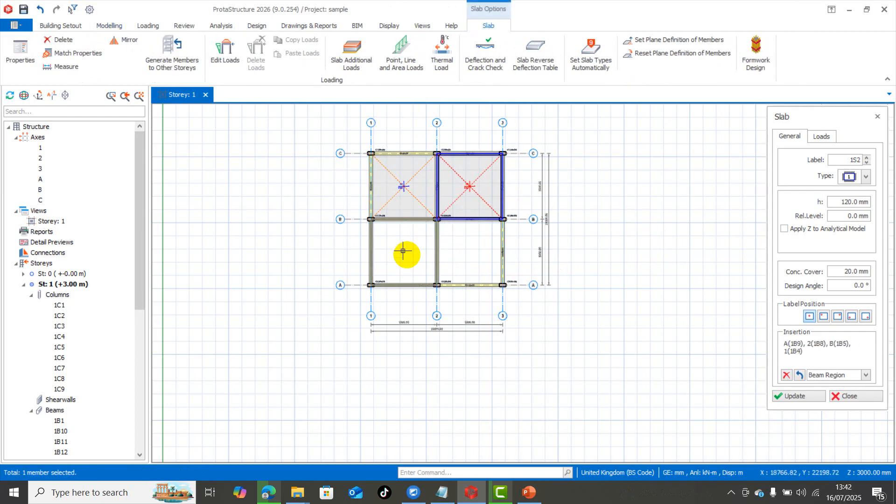
{"action": "left_click", "coordinate": [405, 253]}
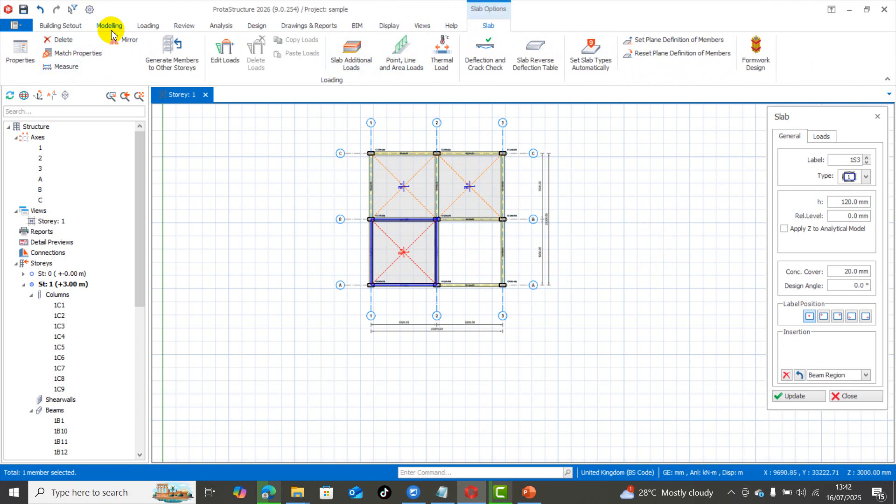
{"action": "key", "text": "Escape"}
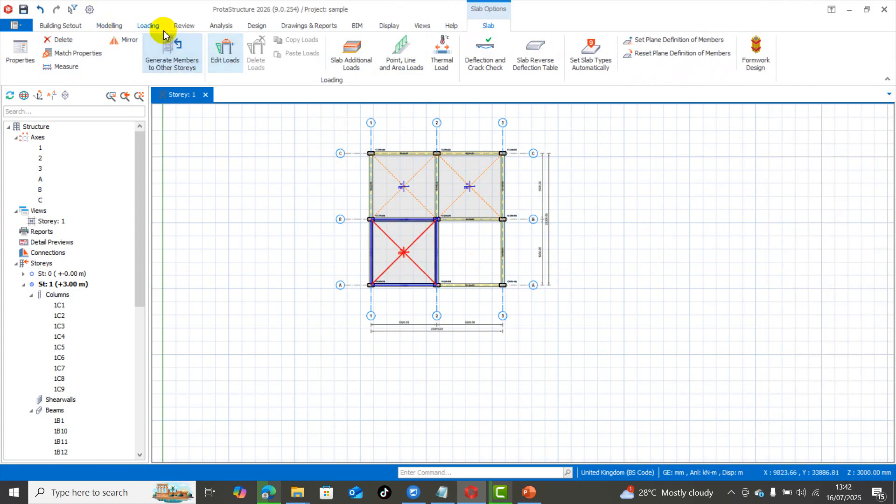
{"action": "left_click", "coordinate": [107, 25]}
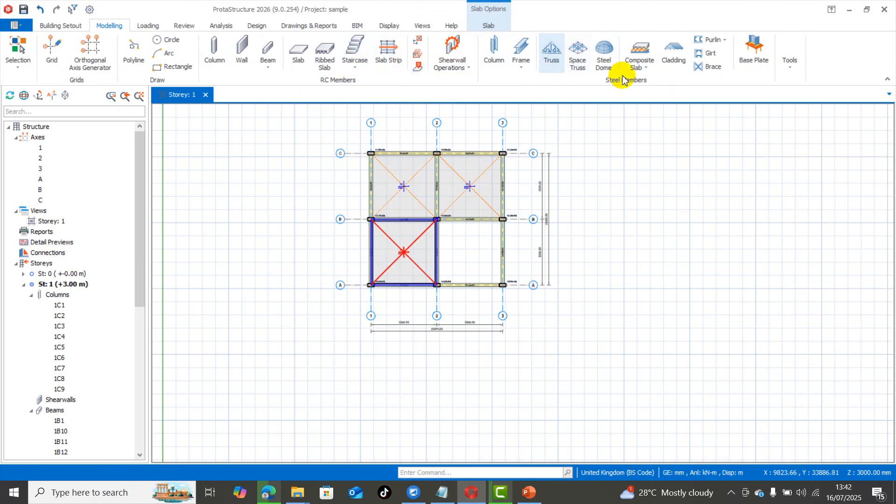
{"action": "left_click", "coordinate": [645, 69]}
{"action": "left_click", "coordinate": [645, 69]}
{"action": "left_click", "coordinate": [646, 69]}
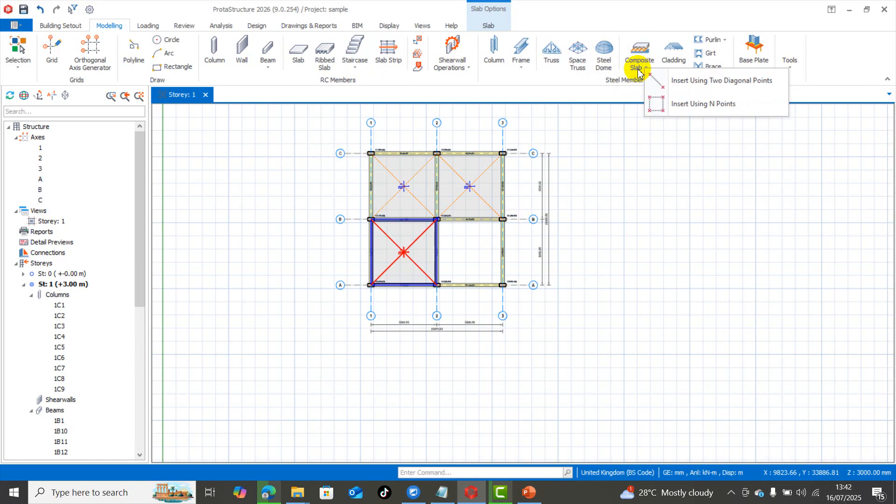
{"action": "left_click", "coordinate": [556, 75]}
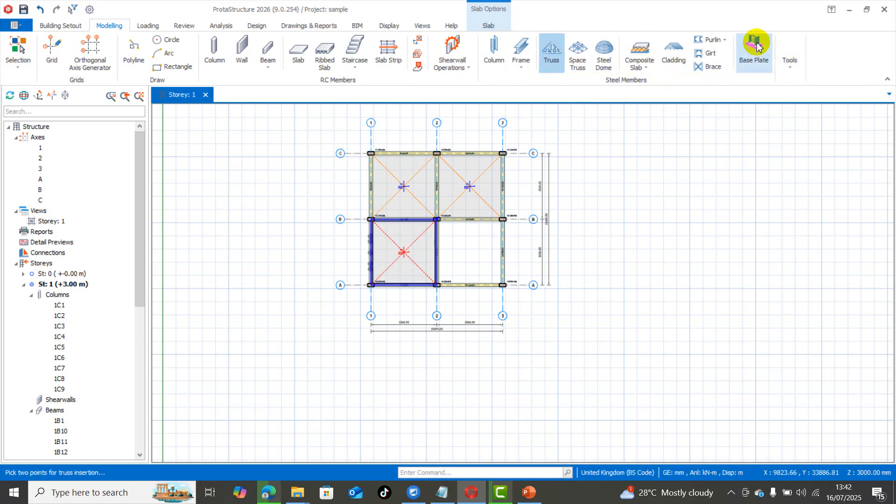
{"action": "left_click", "coordinate": [789, 68]}
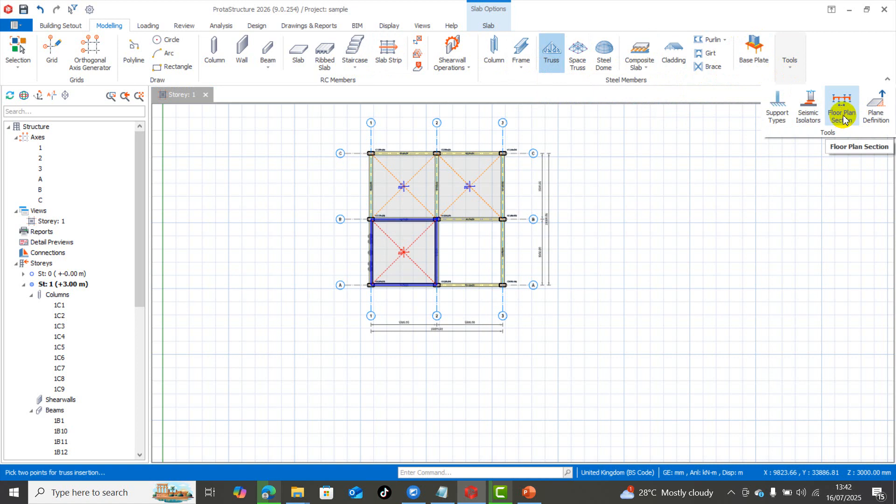
{"action": "left_click", "coordinate": [731, 83]}
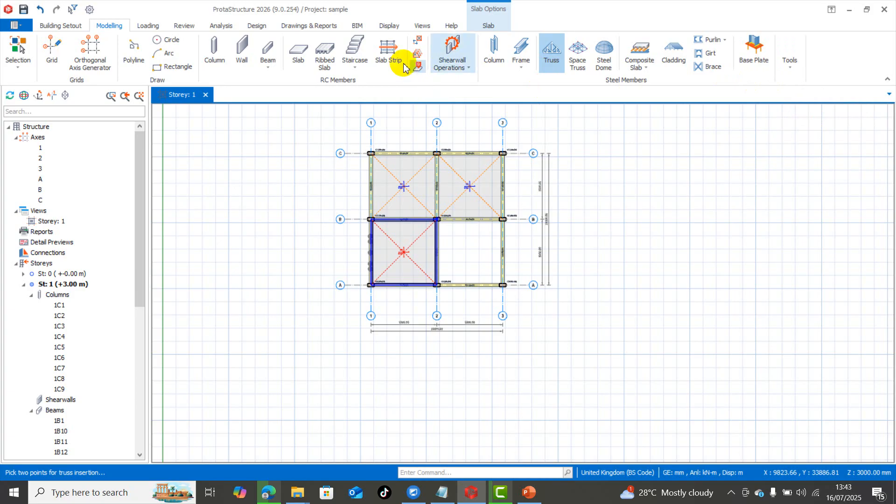
{"action": "left_click", "coordinate": [357, 69]}
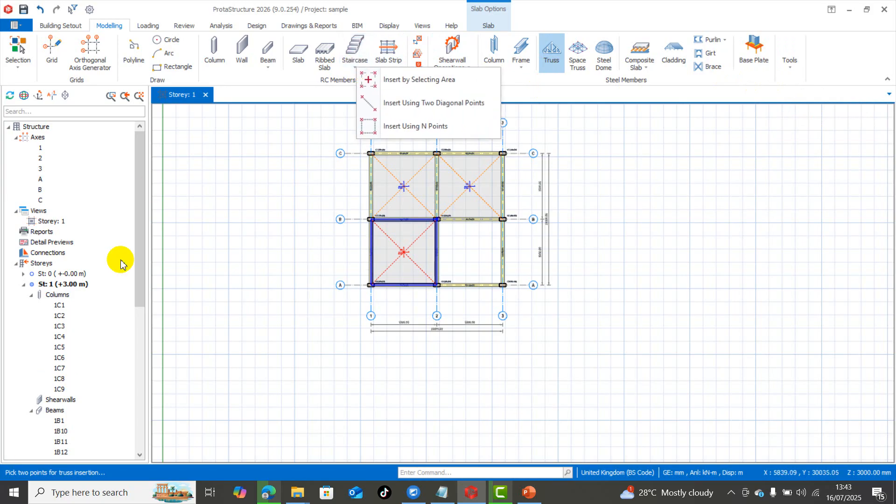
{"action": "left_click", "coordinate": [310, 98]}
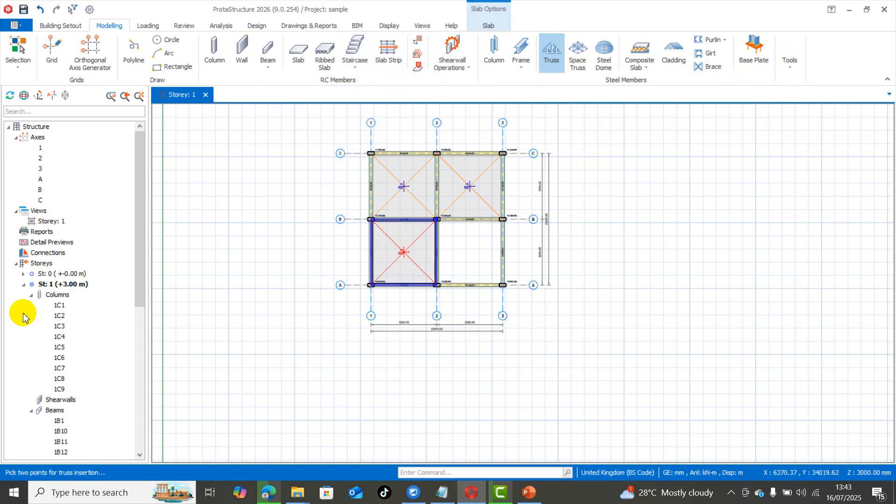
{"action": "right_click", "coordinate": [42, 264]}
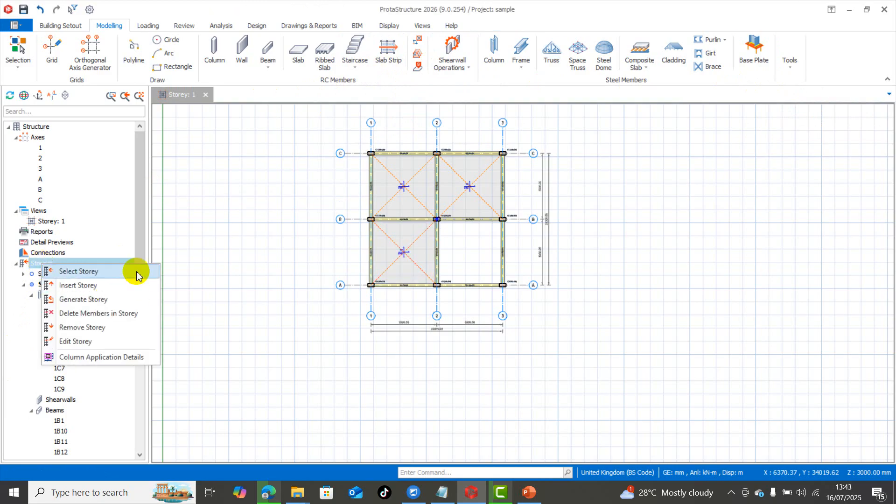
{"action": "left_click", "coordinate": [133, 271]}
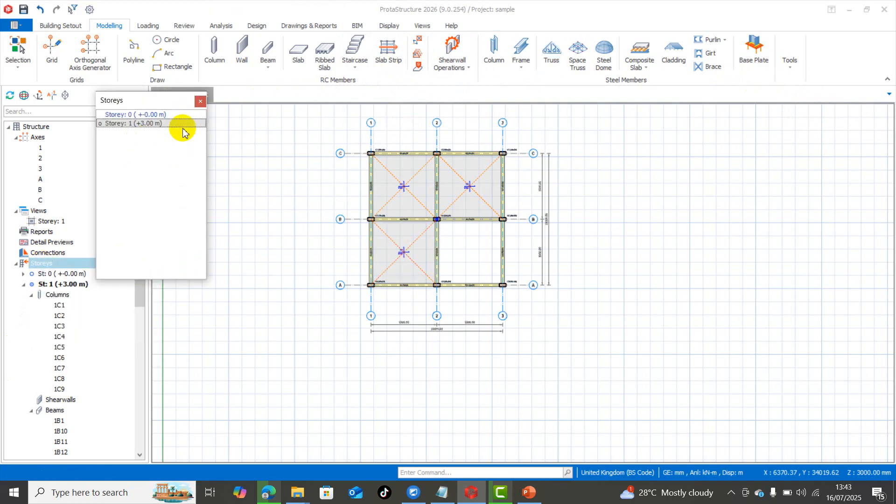
{"action": "left_click", "coordinate": [200, 101]}
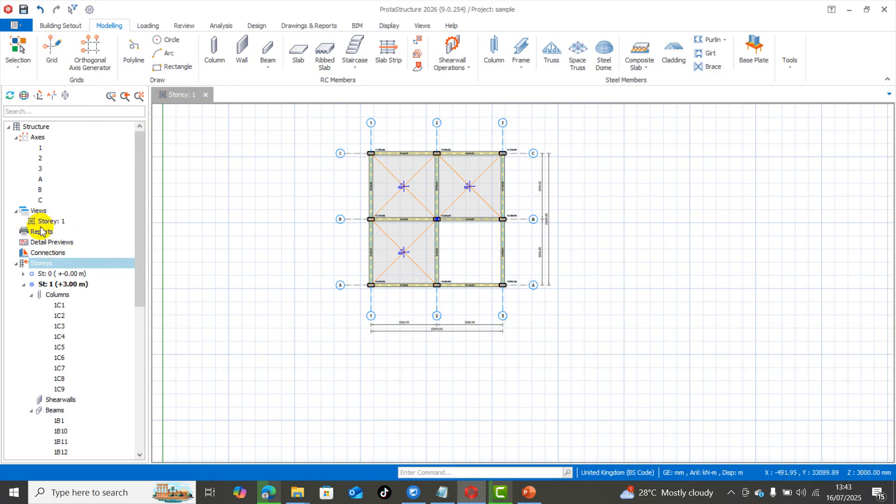
Step: Insert storey 2 with a storey height of 3000 mm above the existing storey, without generating members from another storey
{"action": "right_click", "coordinate": [42, 266]}
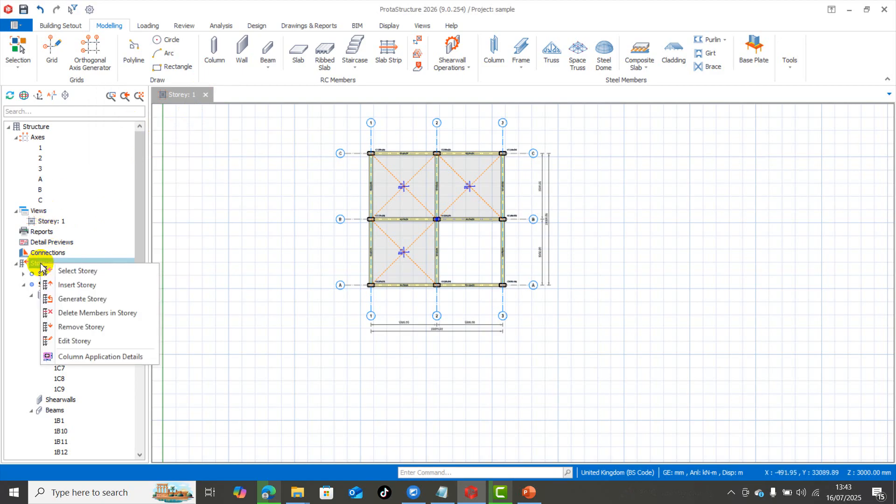
{"action": "left_click", "coordinate": [82, 285]}
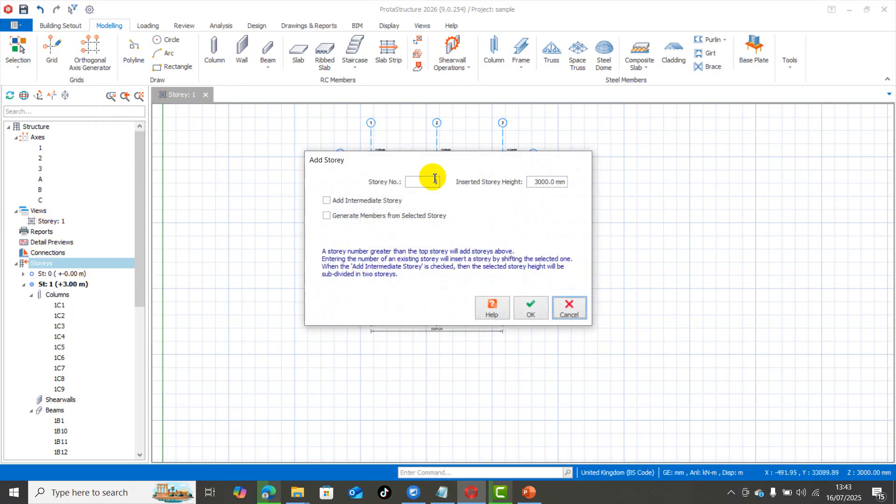
{"action": "left_click_drag", "start_coordinate": [435, 182], "coordinate": [454, 186]}
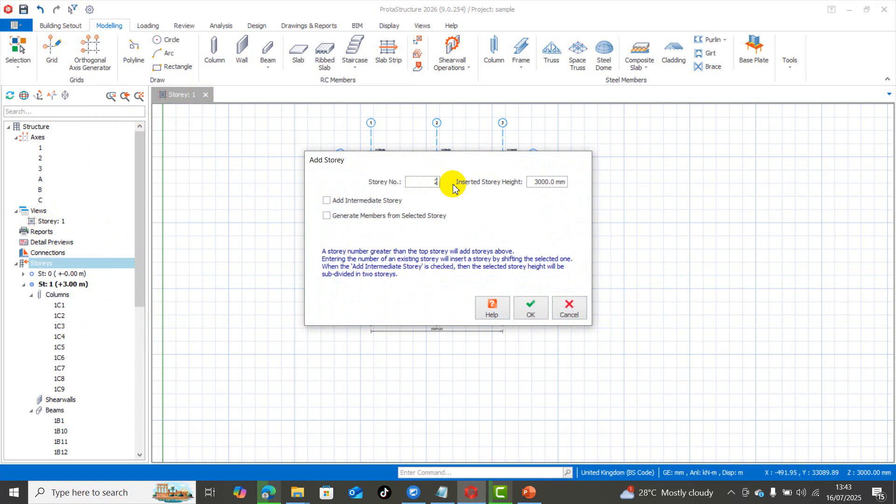
{"action": "type", "text": "2"}
{"action": "left_click", "coordinate": [531, 308]}
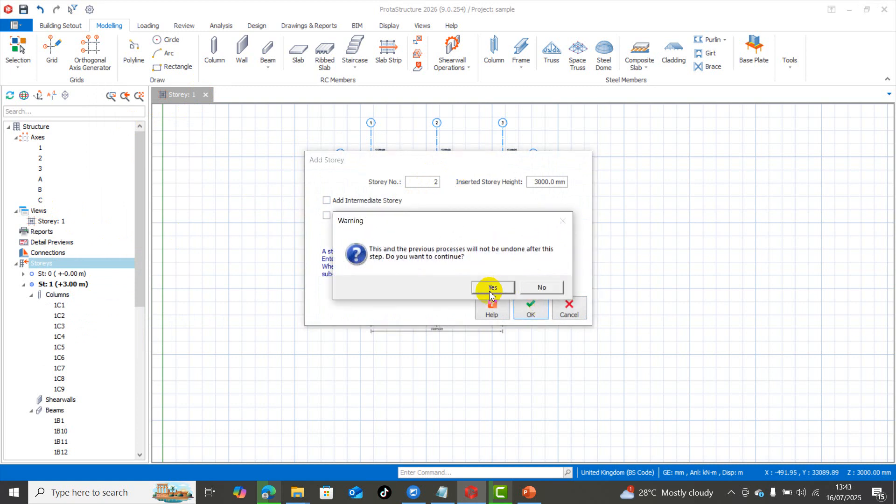
{"action": "left_click", "coordinate": [492, 289]}
{"action": "left_click", "coordinate": [546, 304]}
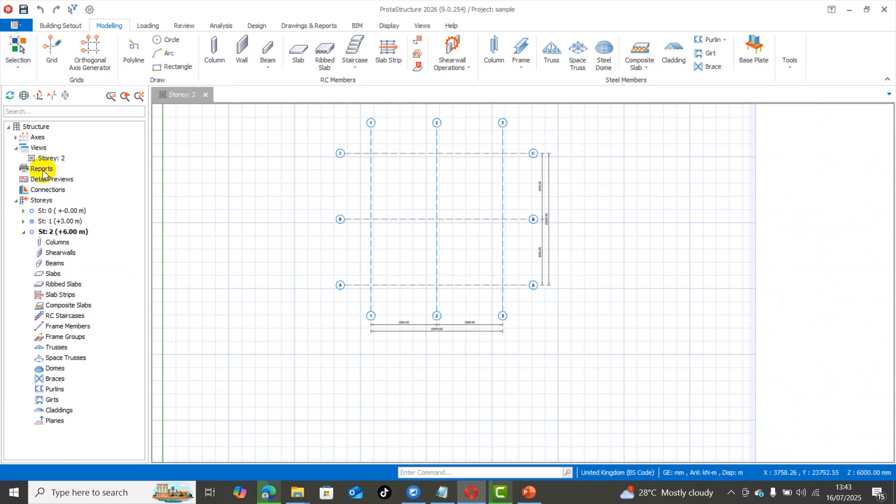
Step: Create a 3D view of the model and tile it vertically alongside the storey 2 plan
{"action": "right_click", "coordinate": [37, 147]}
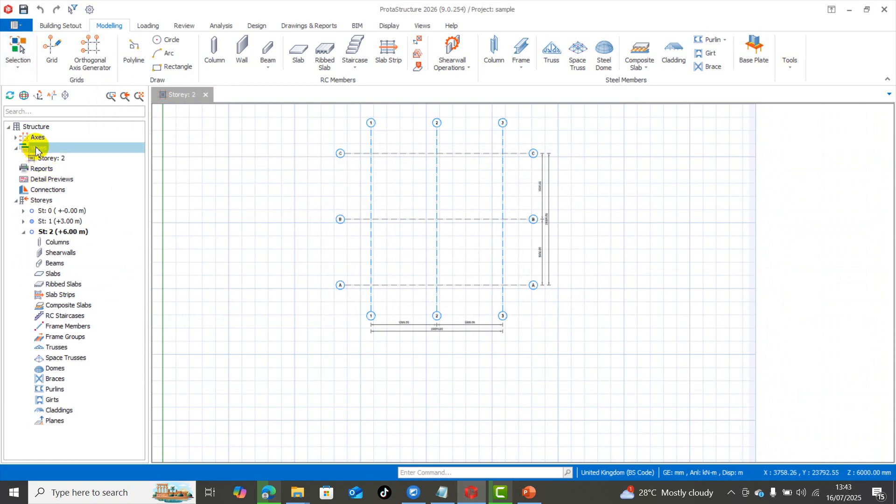
{"action": "left_click", "coordinate": [82, 169]}
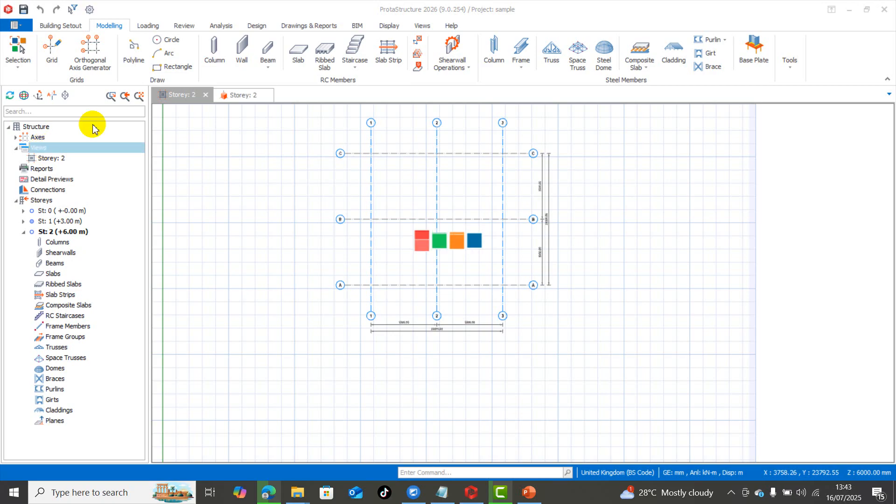
{"action": "left_click", "coordinate": [421, 26]}
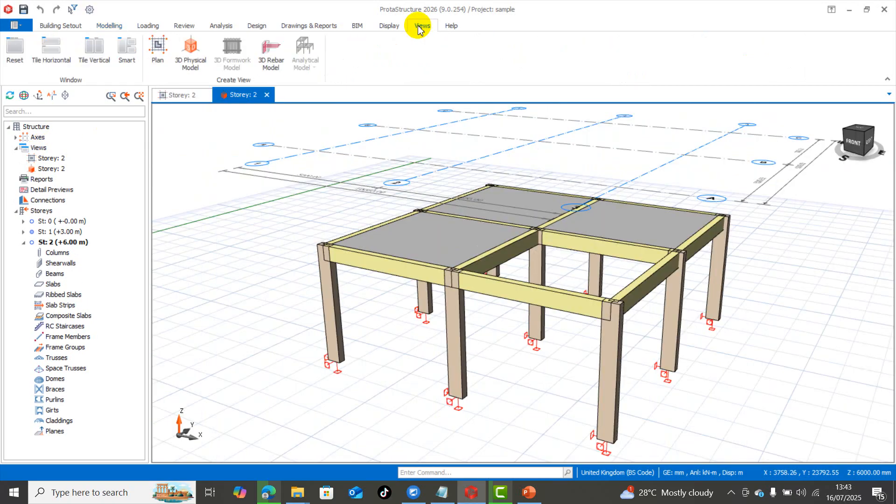
{"action": "left_click", "coordinate": [96, 60]}
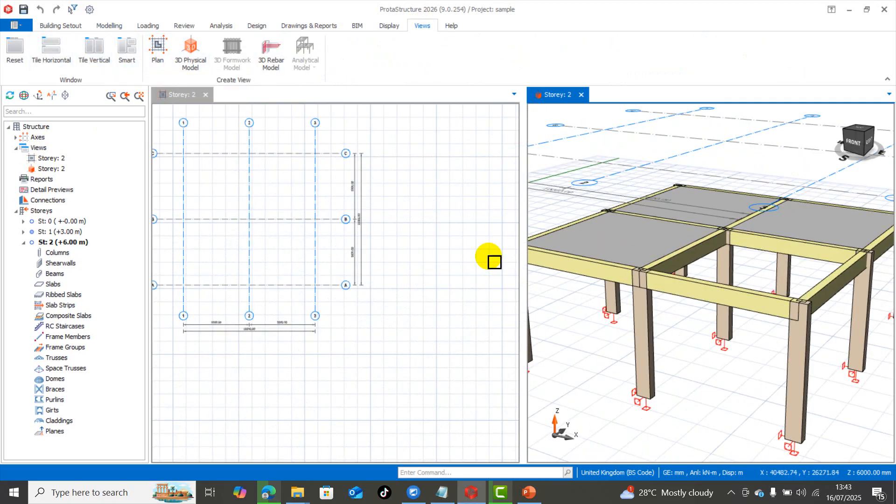
{"action": "scroll", "coordinate": [350, 244], "scroll_direction": "down", "scroll_amount": 3}
{"action": "scroll", "coordinate": [298, 226], "scroll_direction": "up", "scroll_amount": 2}
{"action": "scroll", "coordinate": [298, 226], "scroll_direction": "up", "scroll_amount": 1}
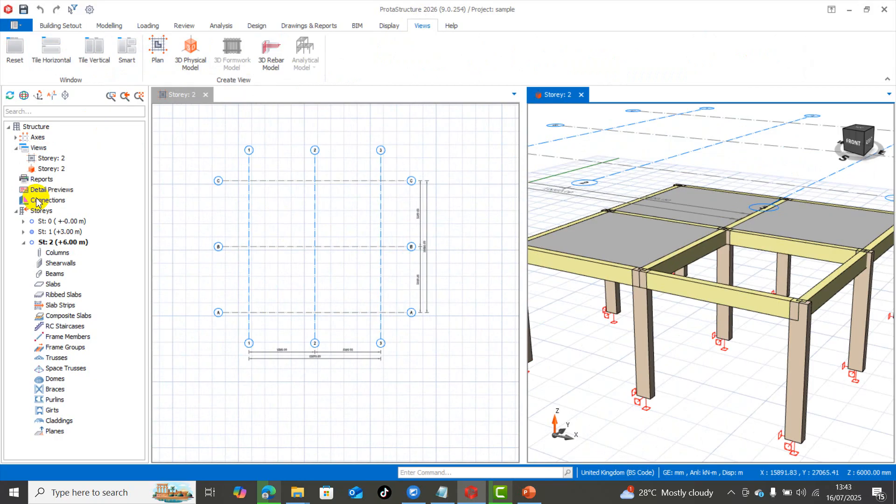
Step: Switch the active storey between 1 and 2 in the 3D view, and set the plan view to storey 1
{"action": "left_click", "coordinate": [55, 233]}
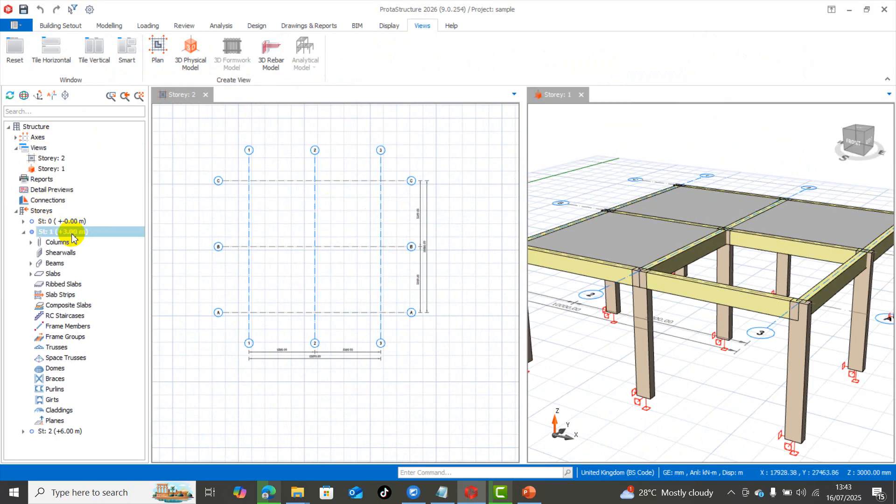
{"action": "left_click", "coordinate": [57, 431]}
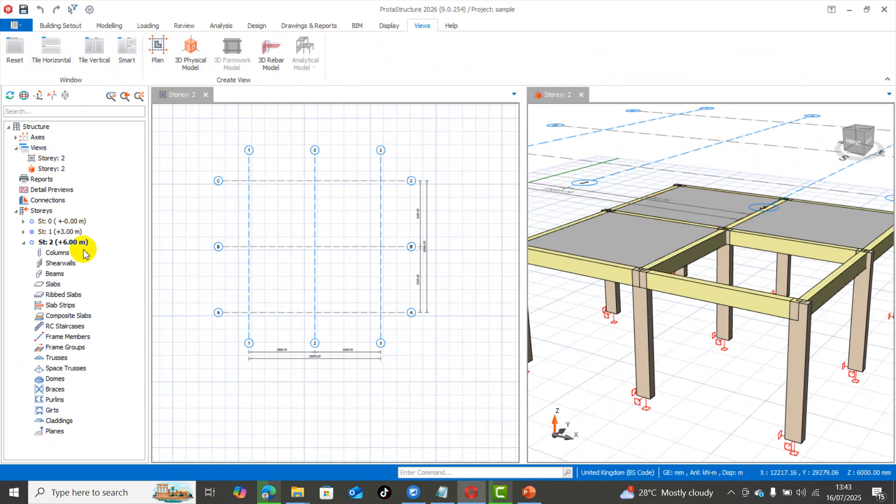
{"action": "left_click", "coordinate": [308, 144]}
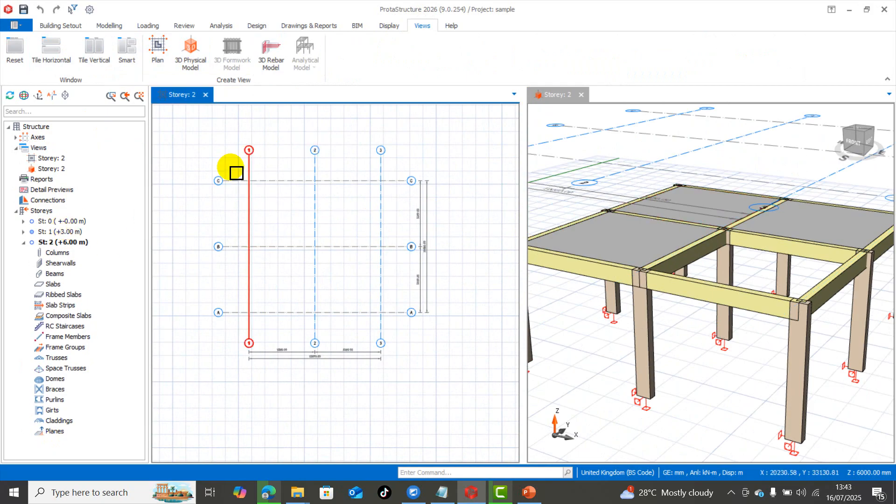
{"action": "left_click", "coordinate": [51, 232]}
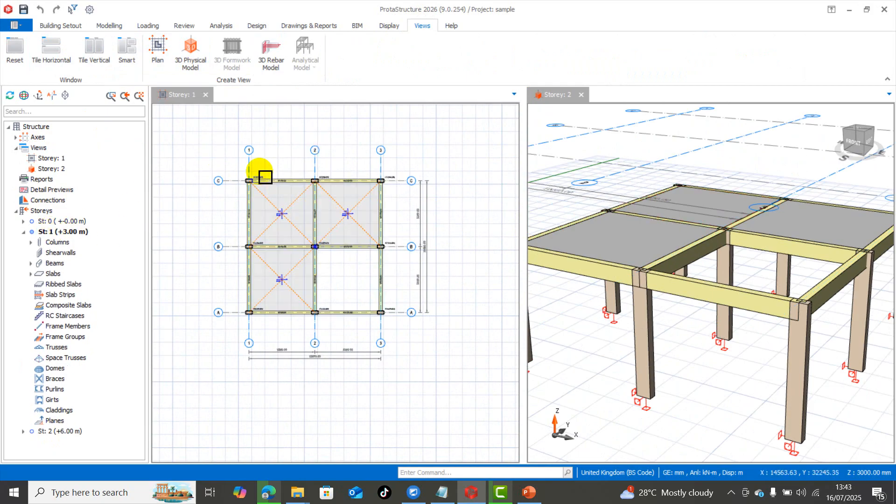
{"action": "scroll", "coordinate": [259, 180], "scroll_direction": "up", "scroll_amount": 3}
{"action": "mouse_move", "coordinate": [263, 185]}
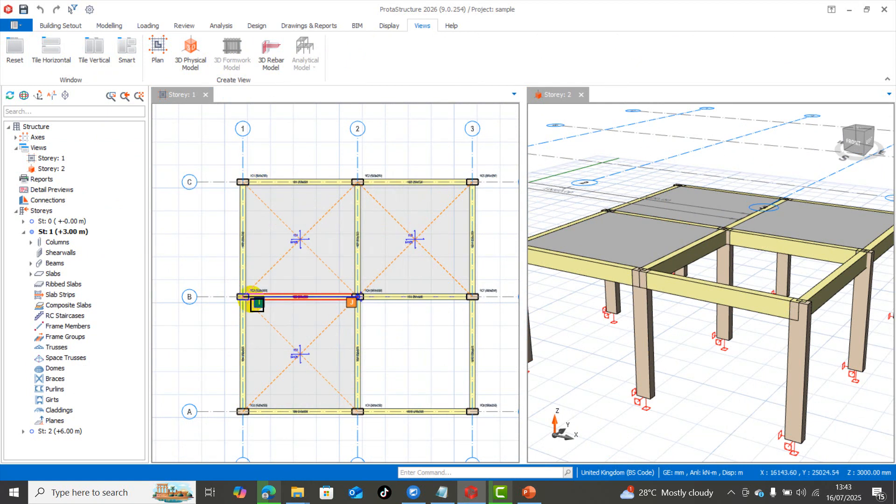
{"action": "scroll", "coordinate": [305, 317], "scroll_direction": "down", "scroll_amount": 2}
{"action": "scroll", "coordinate": [316, 323], "scroll_direction": "up", "scroll_amount": 2}
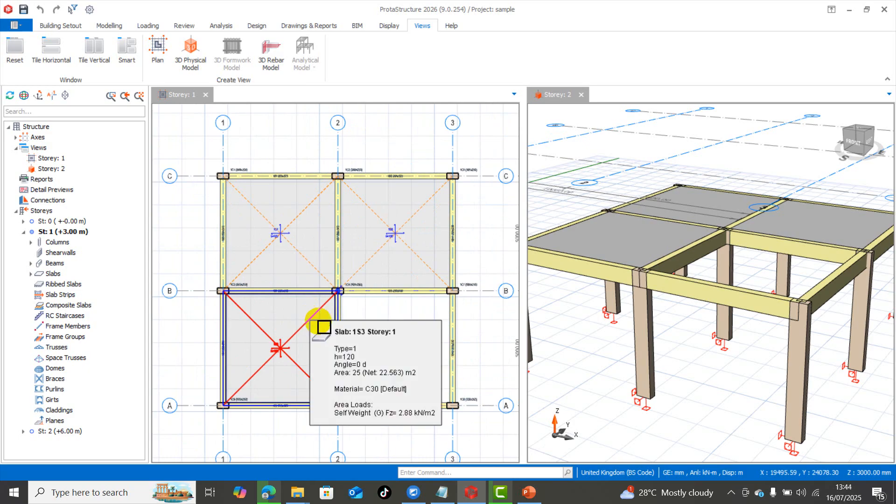
Step: Select all columns, beams and slabs in the storey 1 plan and generate only these selected members to storey 2 (+6.00 m)
{"action": "left_click", "coordinate": [111, 26]}
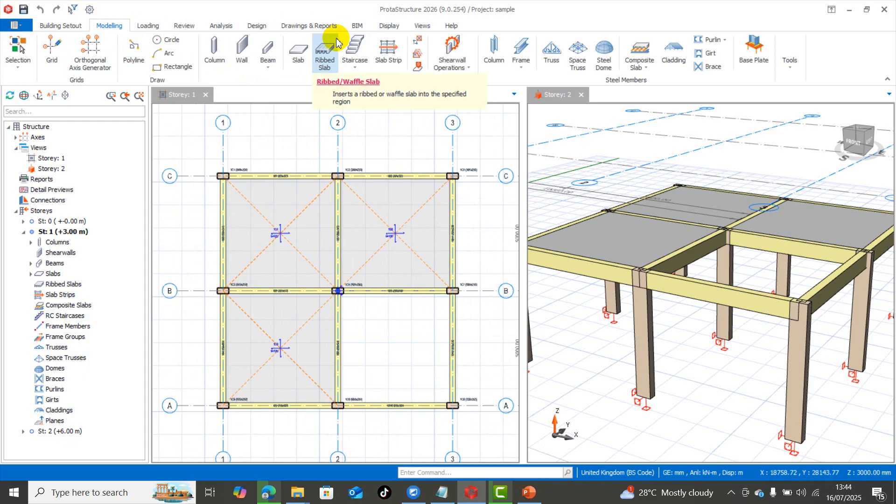
{"action": "left_click_drag", "start_coordinate": [195, 147], "coordinate": [486, 436]}
{"action": "right_click", "coordinate": [455, 320]}
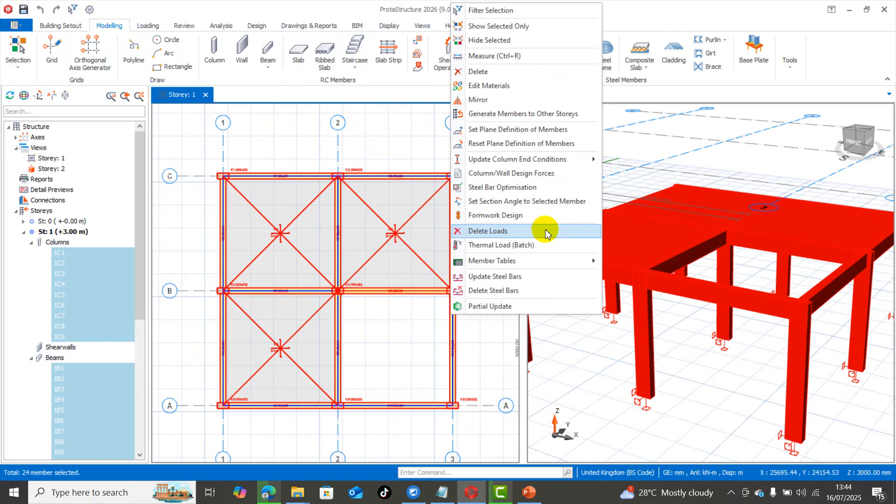
{"action": "left_click", "coordinate": [544, 114]}
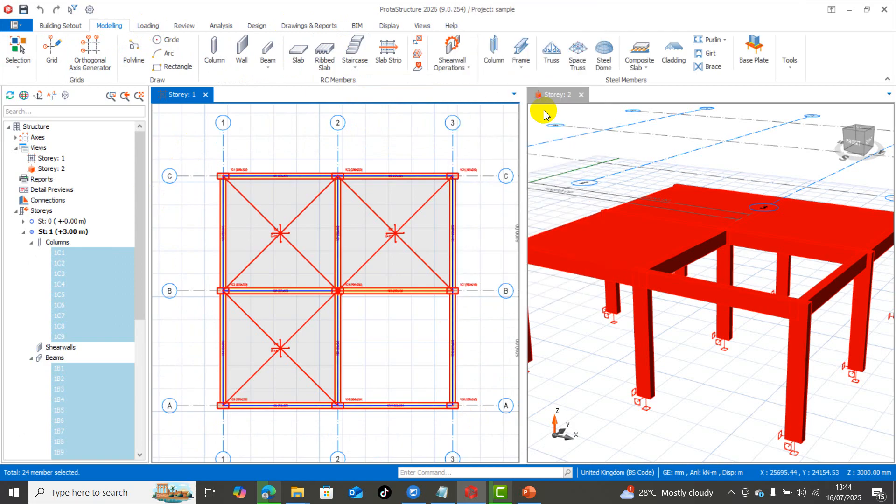
{"action": "left_click", "coordinate": [477, 87]}
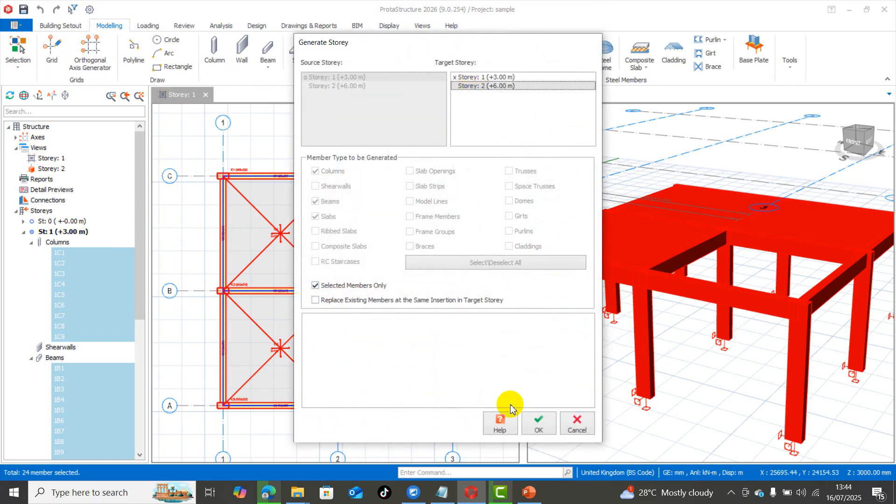
{"action": "left_click", "coordinate": [535, 420]}
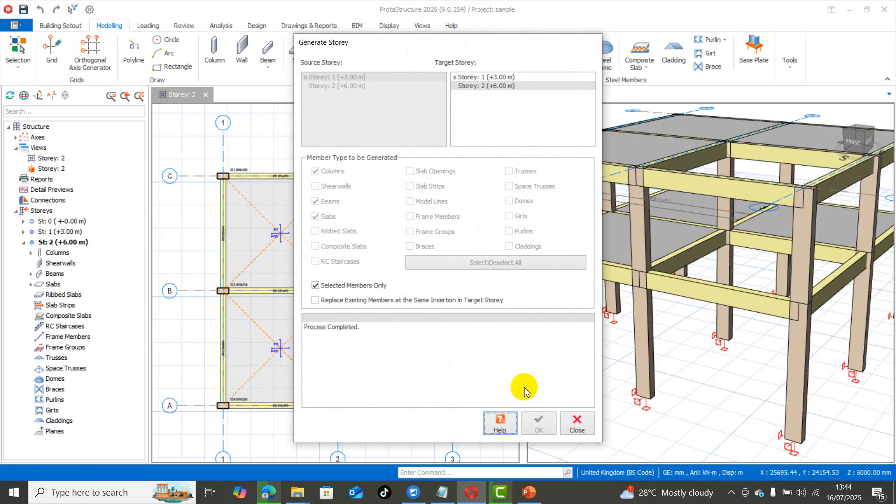
{"action": "left_click", "coordinate": [577, 422]}
Step: Delete the three slabs on storey 2, keeping only Slab ticked in the member filters
{"action": "scroll", "coordinate": [682, 200], "scroll_direction": "down", "scroll_amount": 3}
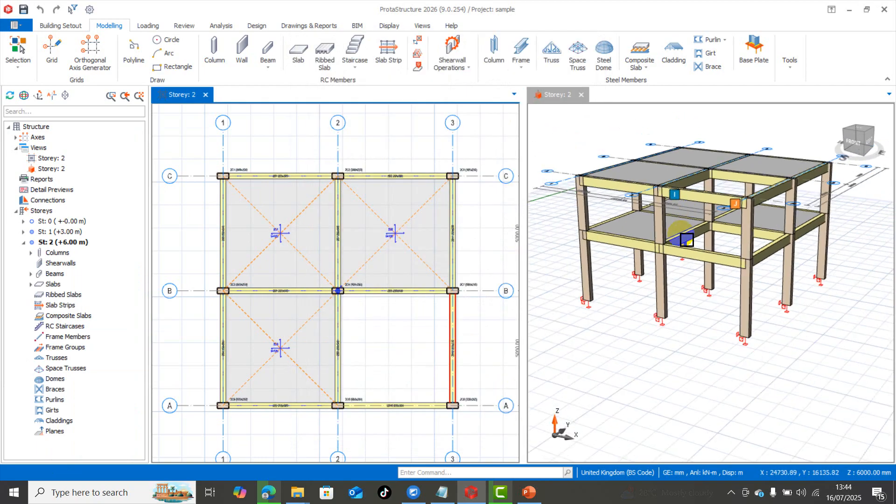
{"action": "left_click_drag", "start_coordinate": [801, 185], "coordinate": [705, 176]}
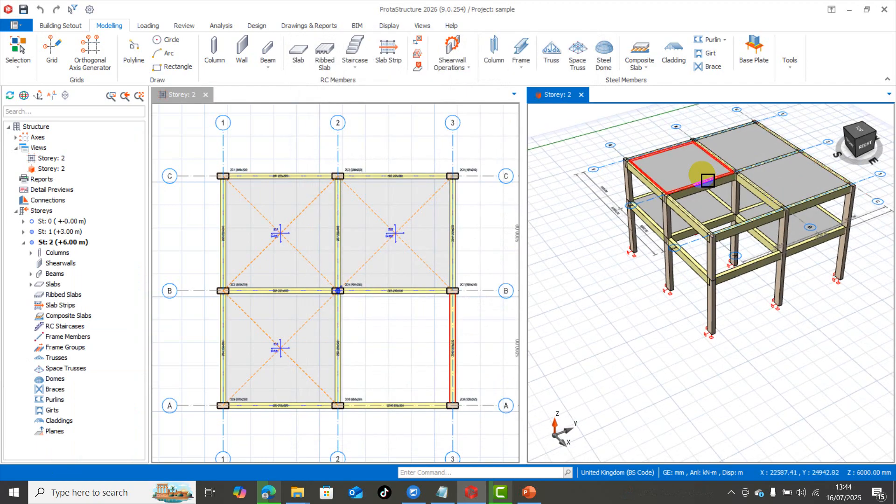
{"action": "left_click", "coordinate": [711, 160]}
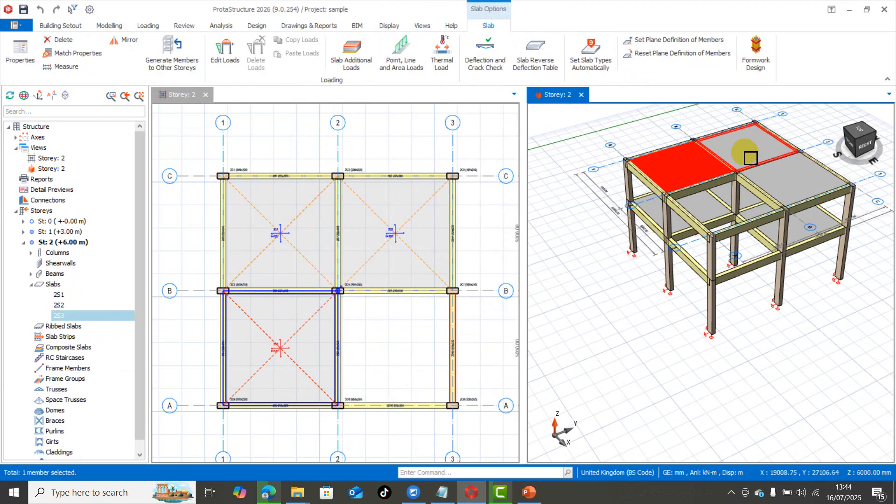
{"action": "left_click", "coordinate": [751, 158]}
{"action": "left_click", "coordinate": [787, 177]}
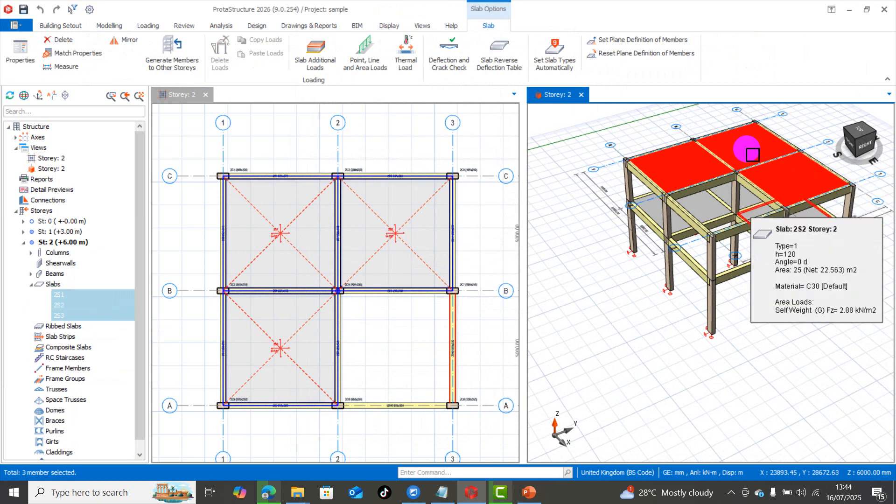
{"action": "key", "text": "Delete"}
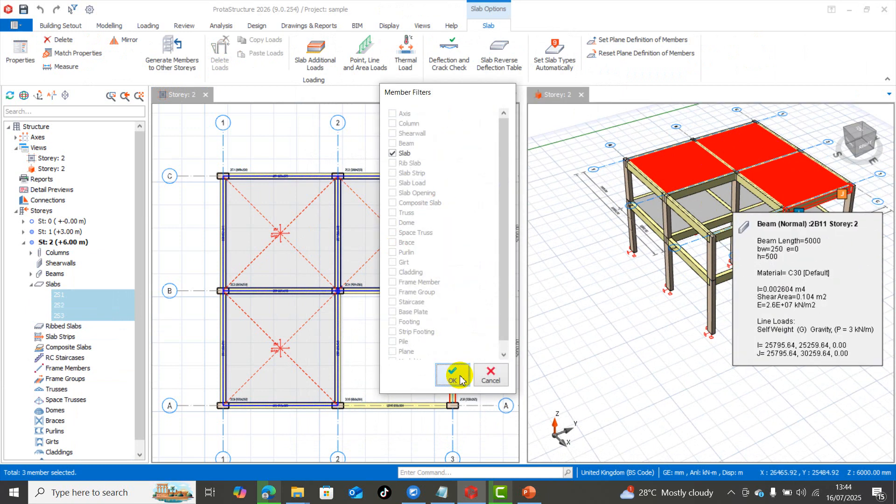
{"action": "left_click", "coordinate": [453, 375]}
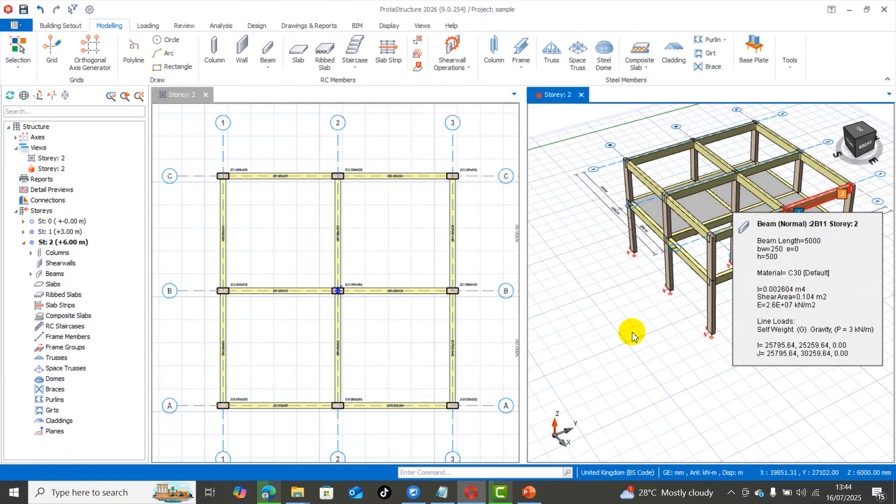
{"action": "mouse_move", "coordinate": [633, 337]}
{"action": "middle_mouse_down"}
{"action": "mouse_move", "coordinate": [629, 372]}
{"action": "mouse_move", "coordinate": [751, 316]}
{"action": "mouse_move", "coordinate": [717, 304]}
{"action": "mouse_move", "coordinate": [733, 320]}
{"action": "mouse_move", "coordinate": [577, 53]}
{"action": "middle_mouse_up"}
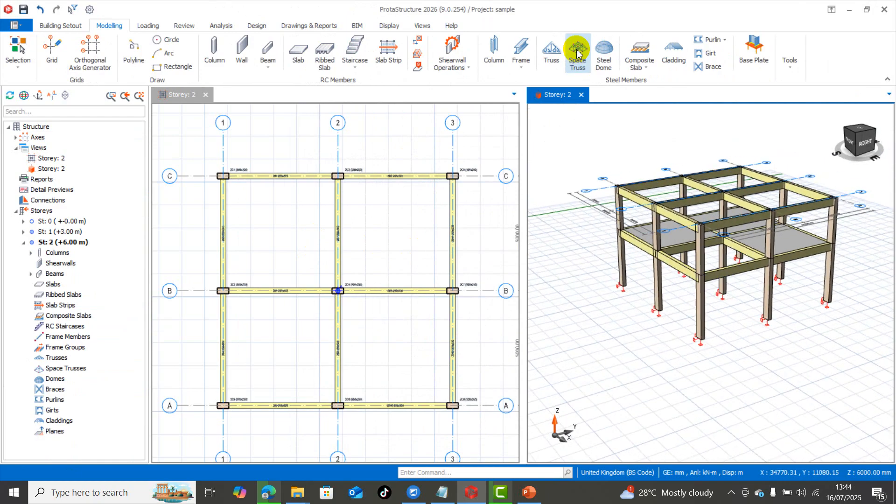
{"action": "left_click", "coordinate": [577, 53]}
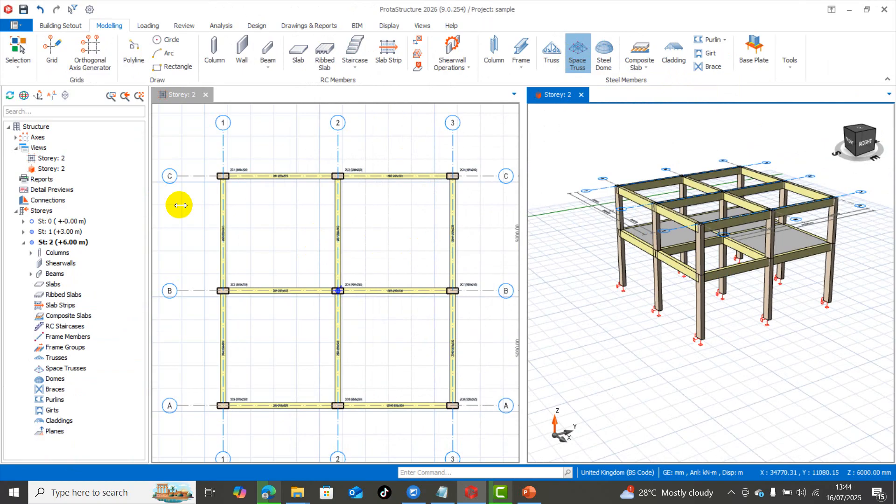
{"action": "left_click", "coordinate": [222, 176]}
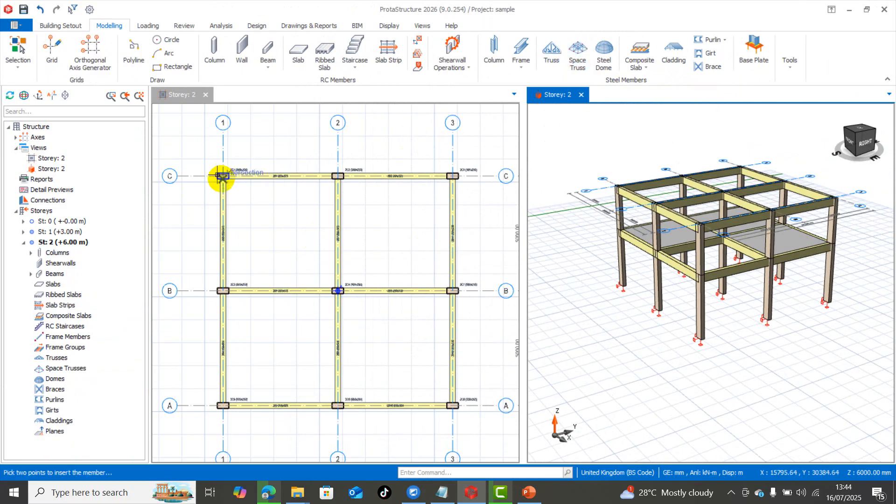
{"action": "left_click", "coordinate": [453, 406]}
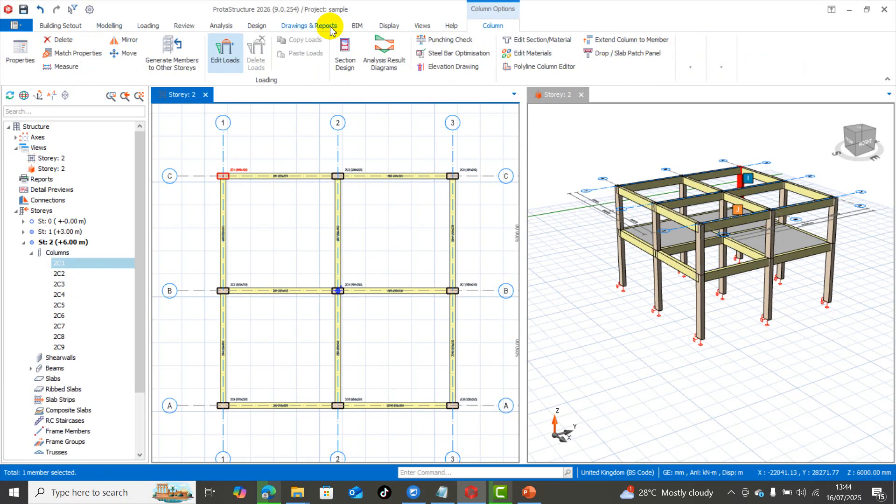
Step: Insert a space truss over the storey 2 frame using axis intersections C/1 and A/3 as corners, accepting the default geometry
{"action": "left_click", "coordinate": [110, 25]}
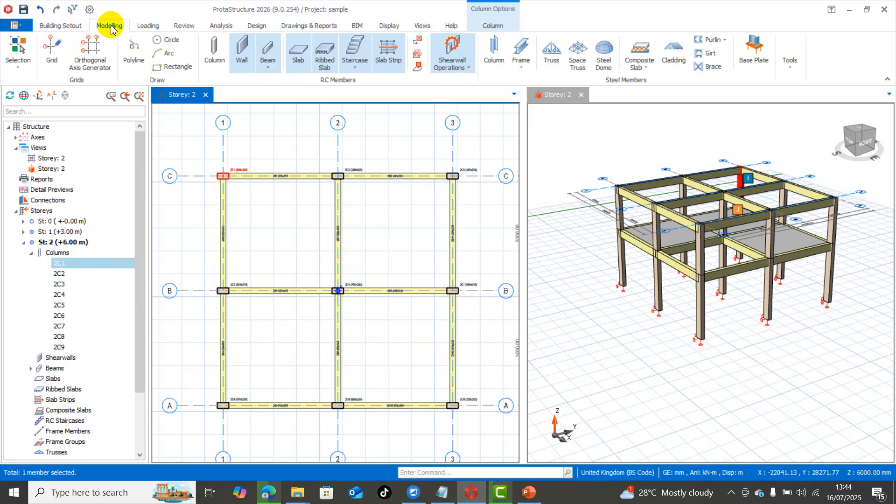
{"action": "left_click", "coordinate": [579, 55]}
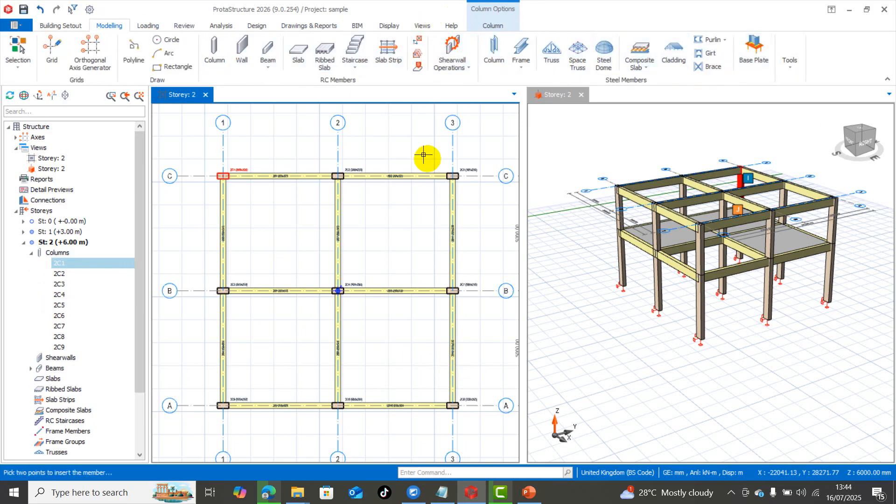
{"action": "left_click", "coordinate": [218, 173]}
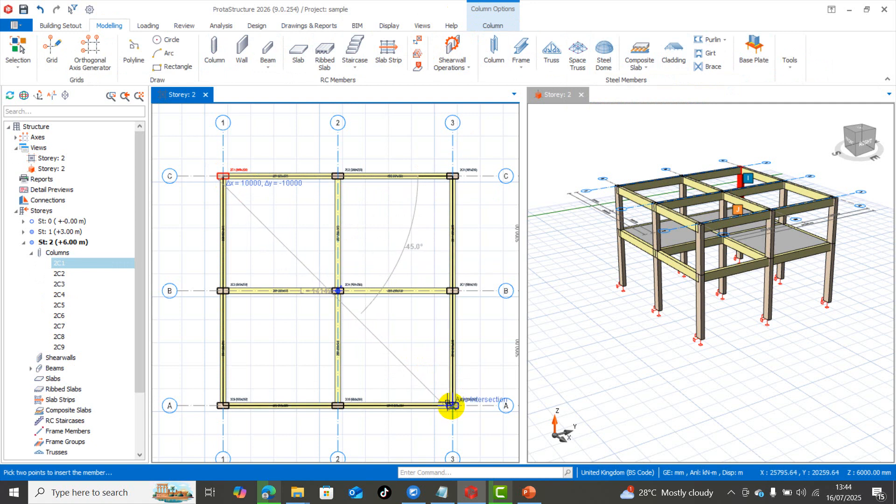
{"action": "left_click", "coordinate": [449, 404]}
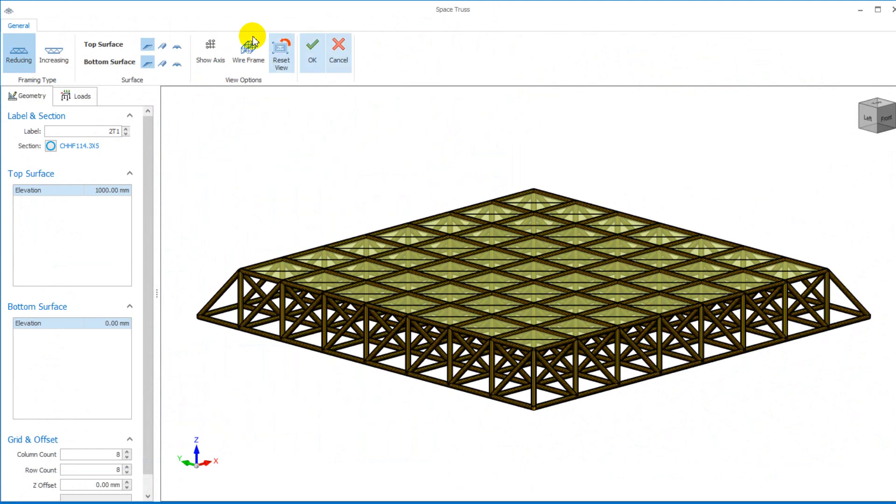
{"action": "left_click", "coordinate": [312, 46]}
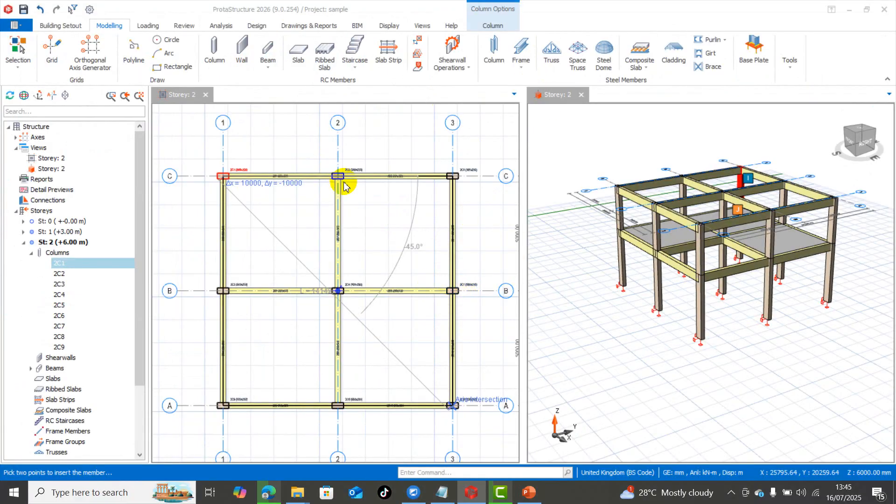
{"action": "left_click", "coordinate": [346, 350]}
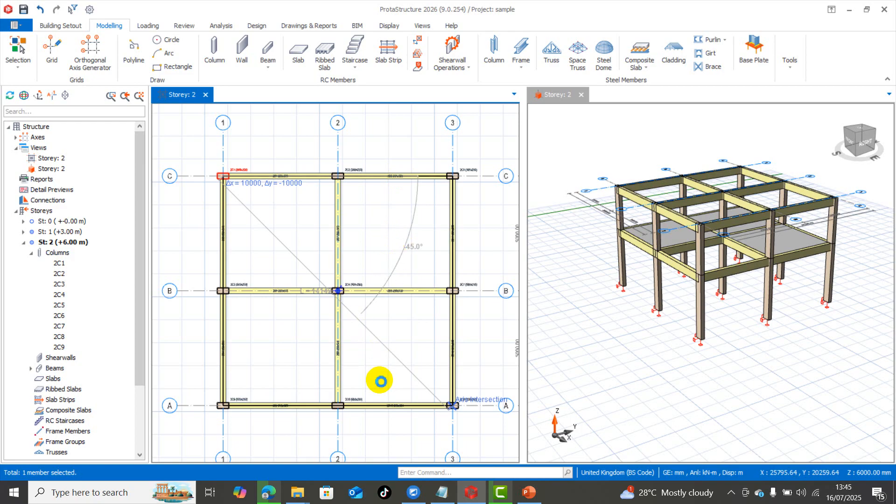
{"action": "left_click", "coordinate": [379, 380]}
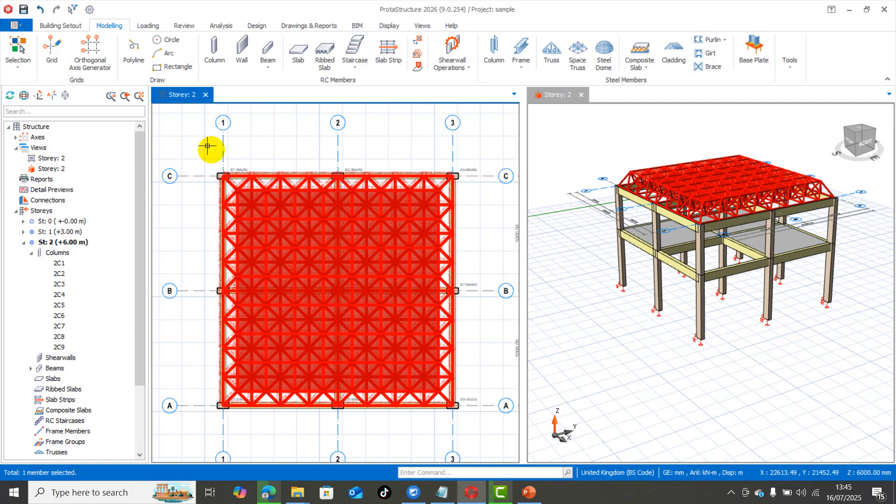
{"action": "left_click", "coordinate": [424, 202]}
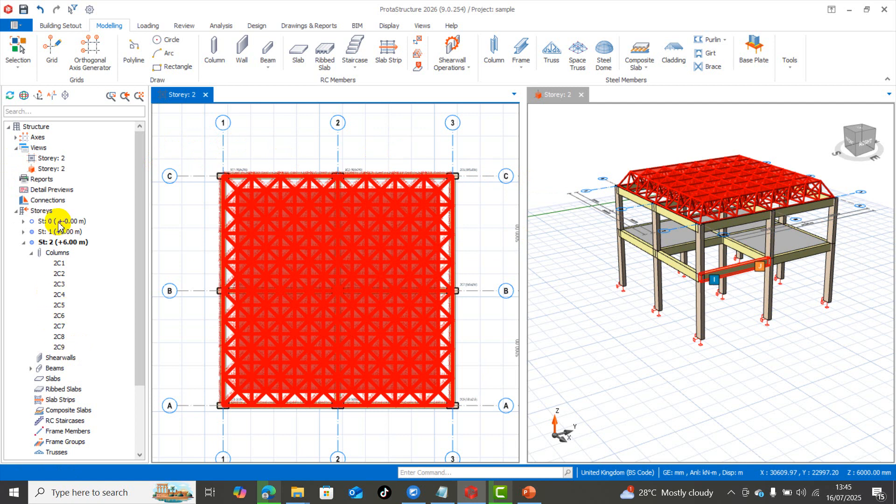
Step: Configure building analysis to include column/wall, beam, steel member and composite beam design, with bar re-selection for columns/walls and beams
{"action": "left_click", "coordinate": [217, 26]}
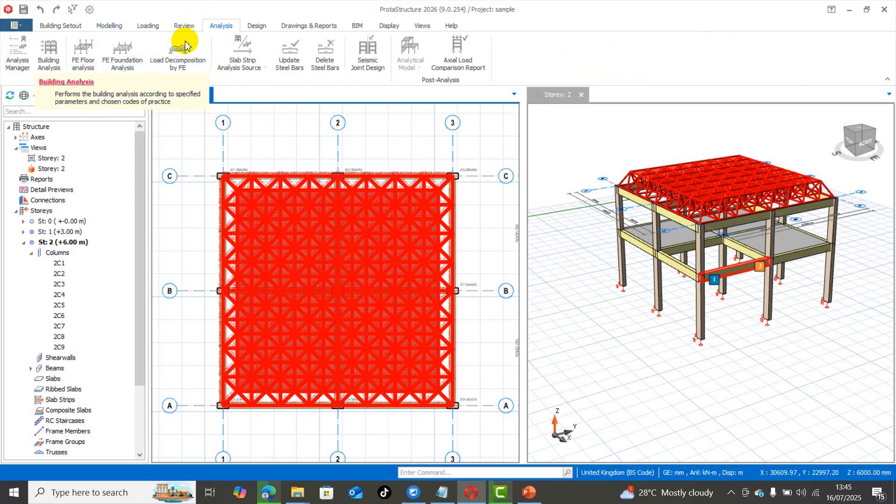
{"action": "left_click", "coordinate": [53, 49]}
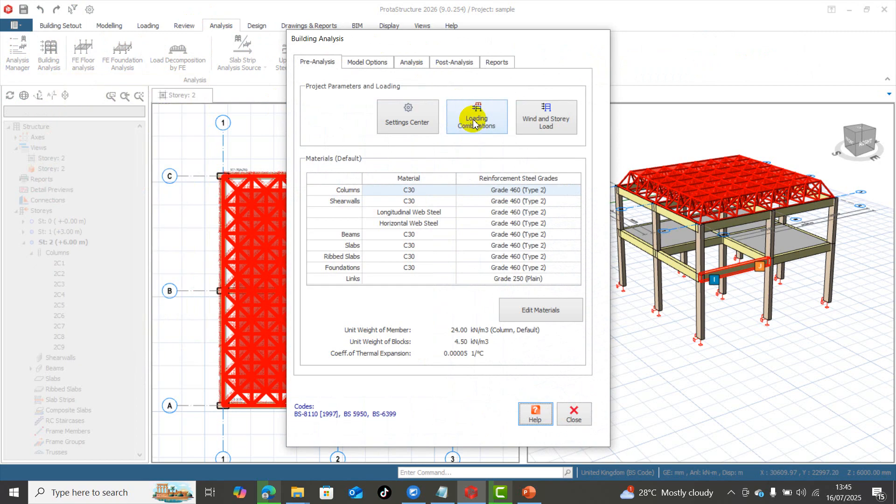
{"action": "left_click", "coordinate": [411, 62]}
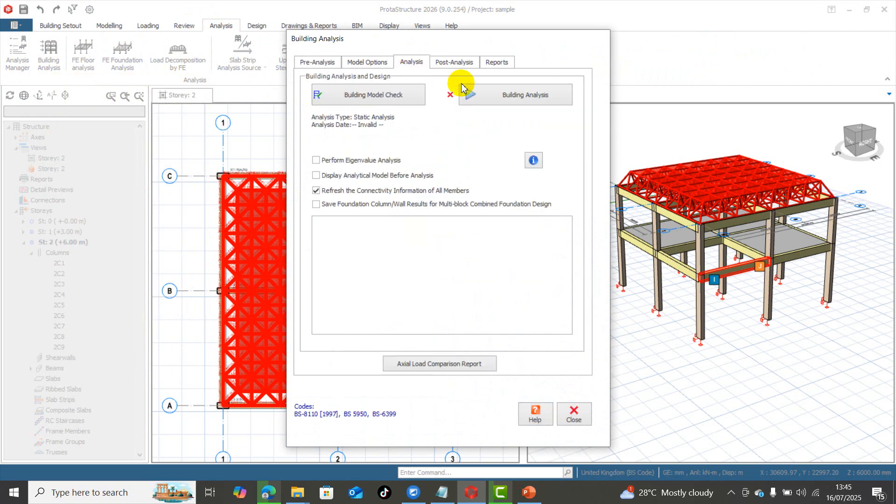
{"action": "left_click", "coordinate": [492, 99]}
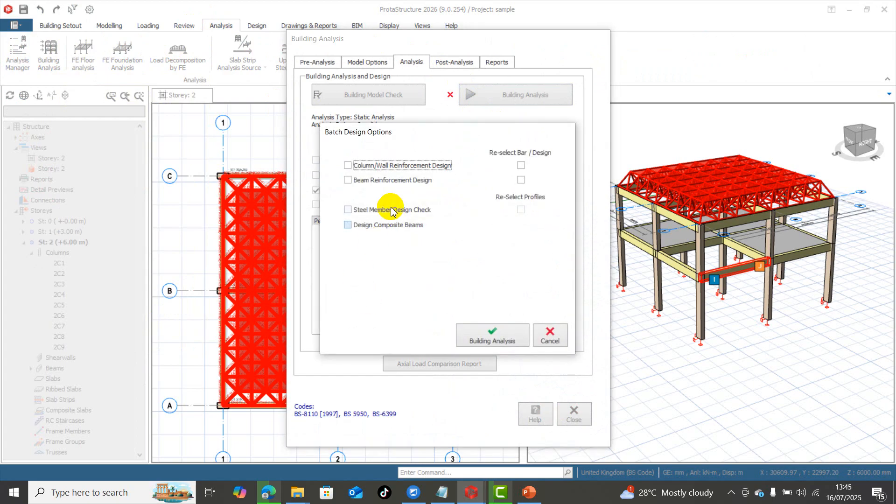
{"action": "left_click", "coordinate": [391, 226]}
{"action": "left_click", "coordinate": [408, 212]}
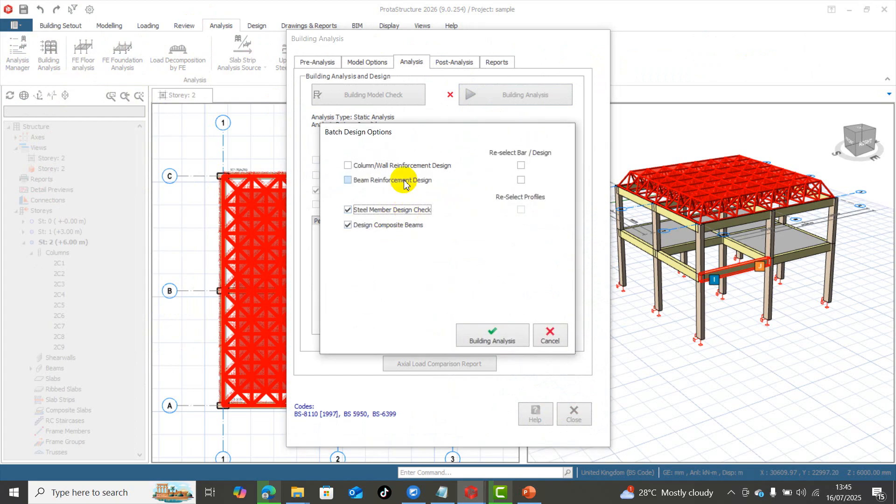
{"action": "left_click", "coordinate": [410, 173]}
{"action": "left_click", "coordinate": [521, 180]}
{"action": "left_click", "coordinate": [521, 165]}
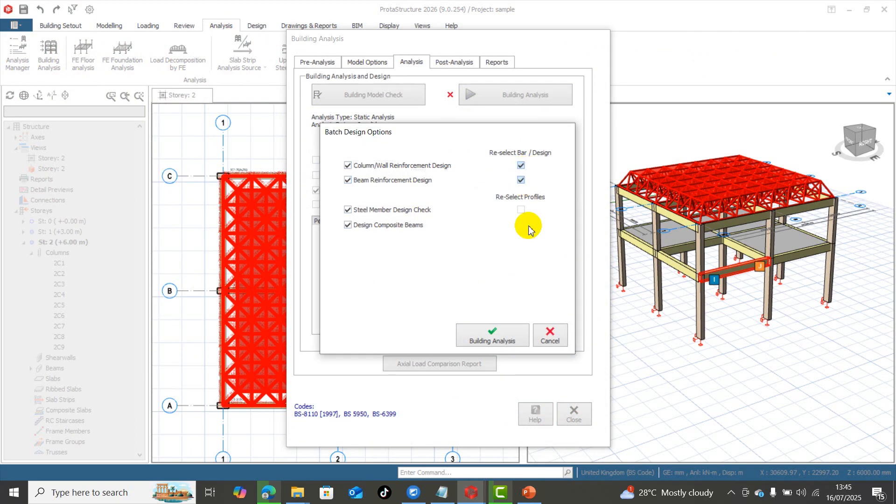
Step: Run the building analysis with the chosen batch design options and close its dialog
{"action": "left_click", "coordinate": [512, 337]}
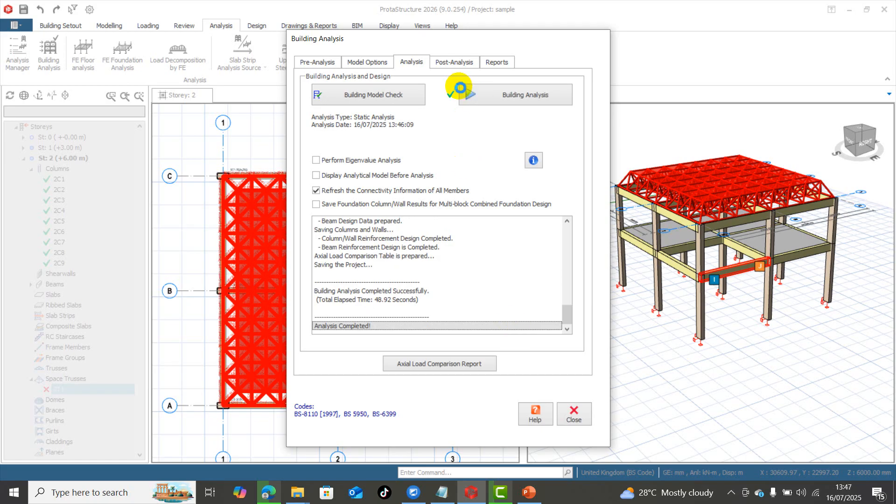
{"action": "left_click", "coordinate": [579, 425]}
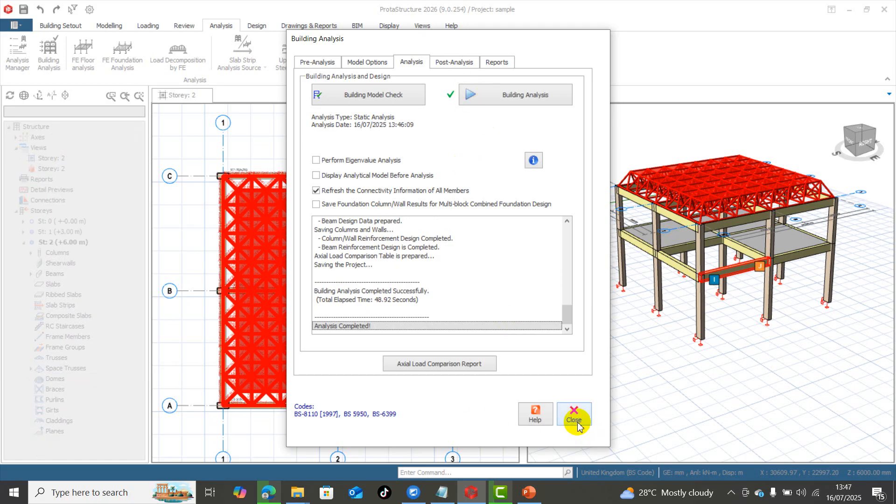
{"action": "left_click", "coordinate": [578, 422]}
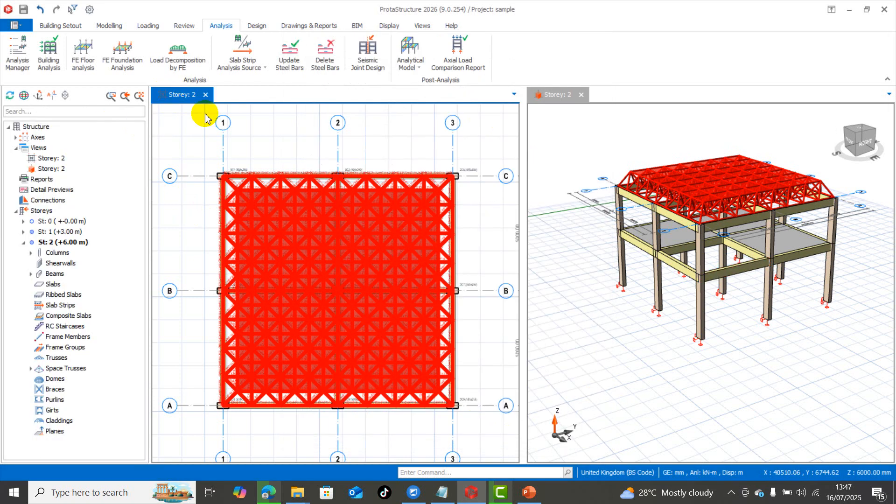
Step: Deselect the space truss and set the plan view to storey 1 (+3.00 m)
{"action": "left_click", "coordinate": [263, 145]}
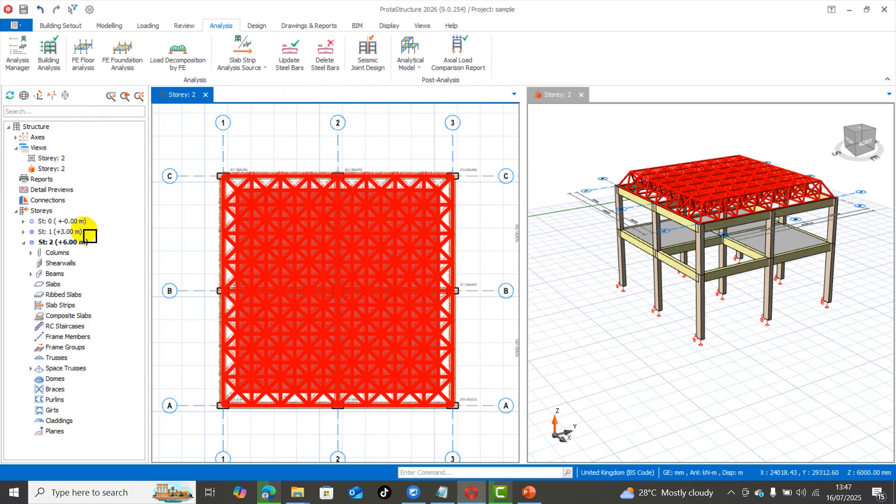
{"action": "left_click", "coordinate": [61, 231]}
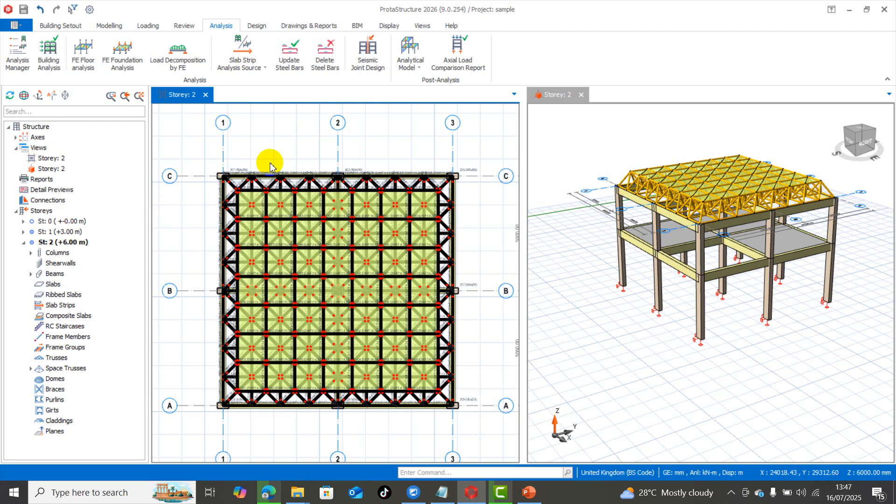
{"action": "left_click", "coordinate": [62, 233]}
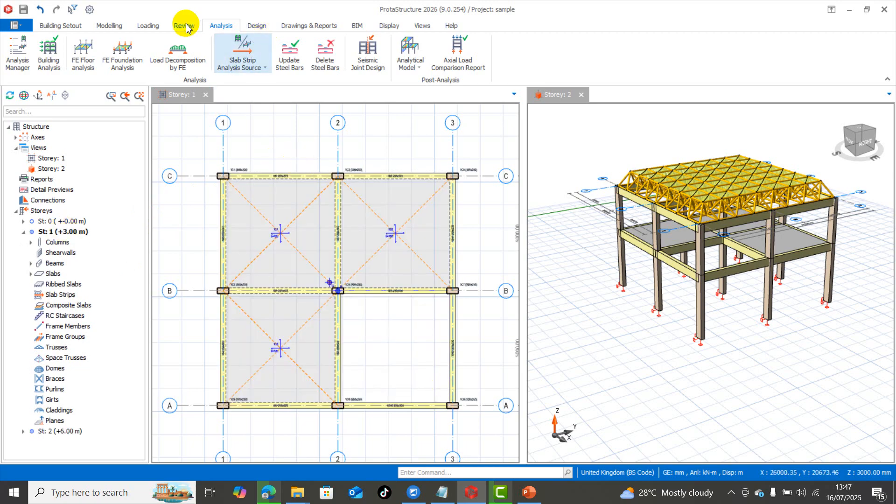
{"action": "left_click", "coordinate": [119, 26]}
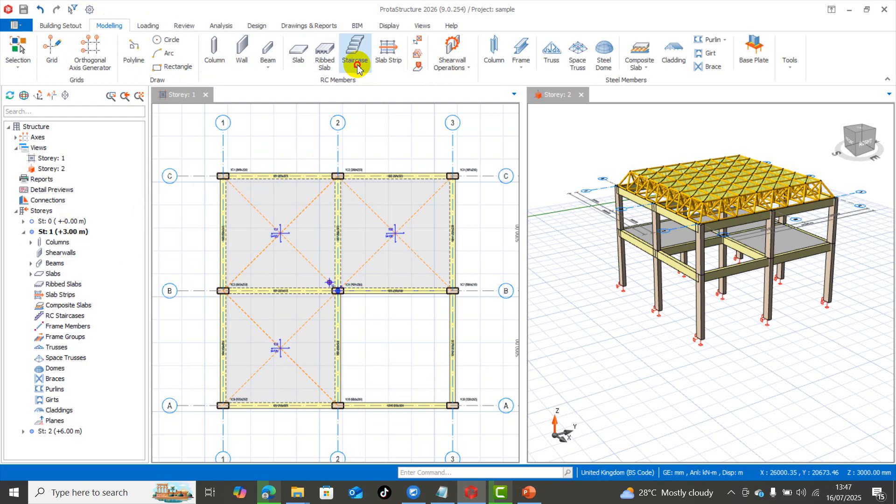
{"action": "left_click", "coordinate": [358, 68]}
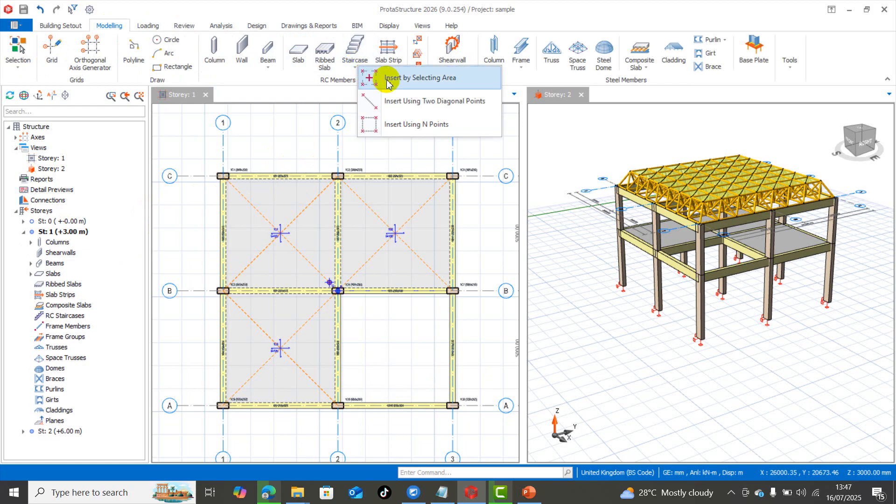
{"action": "left_click", "coordinate": [413, 104]}
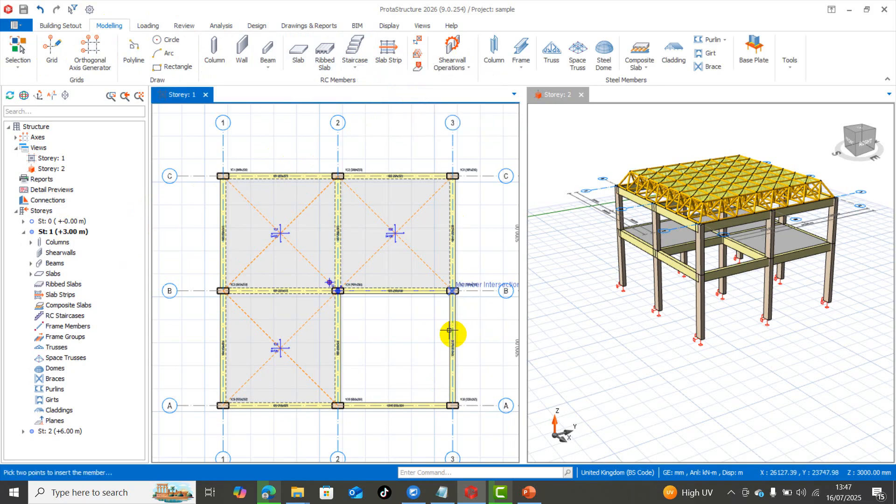
{"action": "scroll", "coordinate": [452, 317], "scroll_direction": "up", "scroll_amount": 4}
{"action": "scroll", "coordinate": [442, 274], "scroll_direction": "up", "scroll_amount": 2}
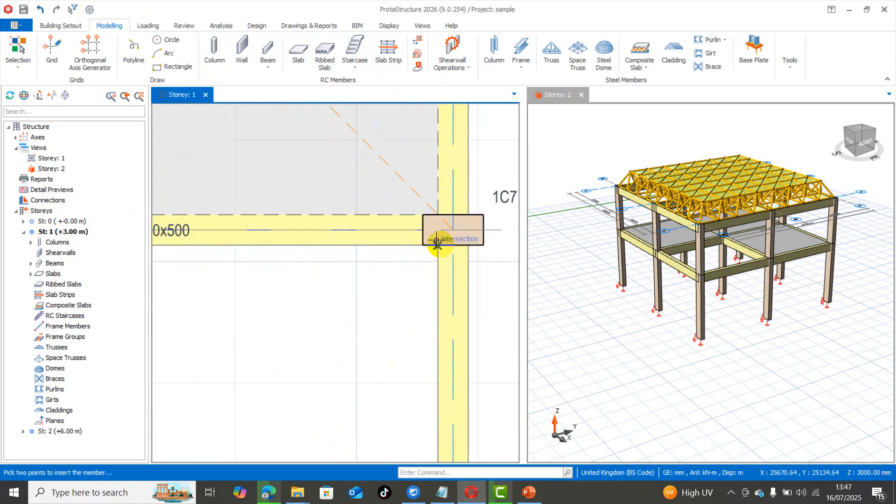
{"action": "left_click", "coordinate": [437, 240]}
{"action": "scroll", "coordinate": [471, 208], "scroll_direction": "down", "scroll_amount": 5}
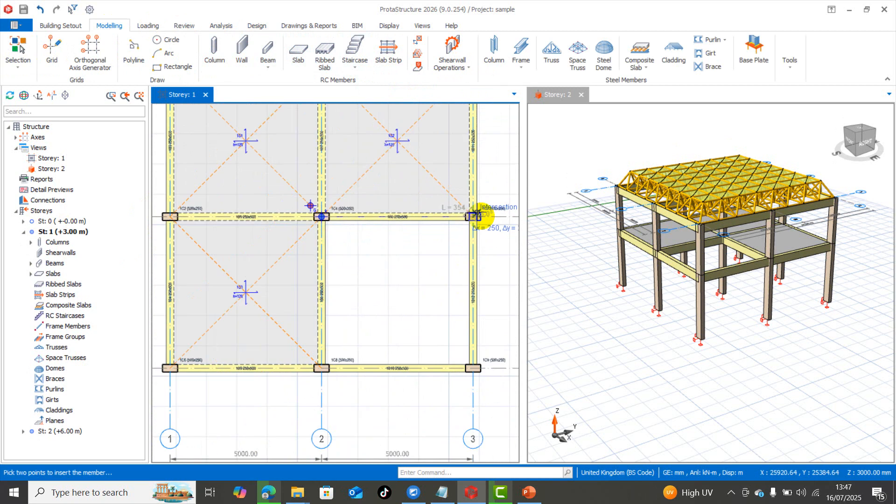
{"action": "left_click", "coordinate": [321, 361]}
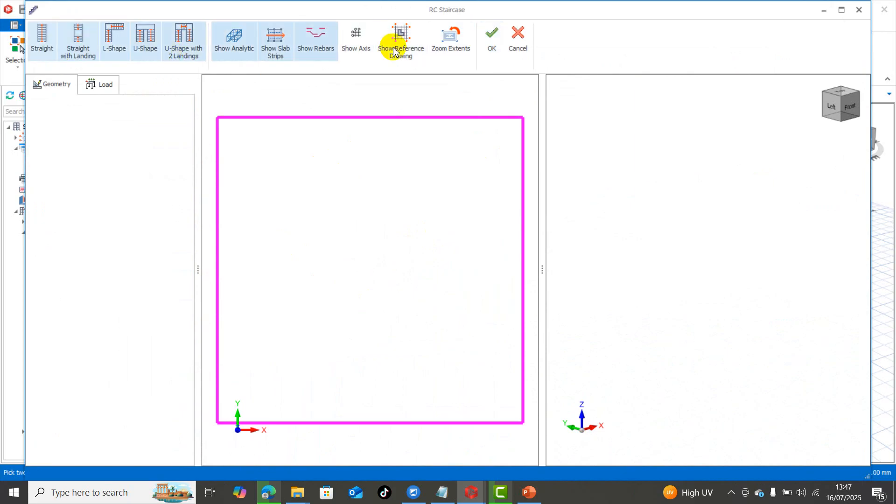
{"action": "left_click", "coordinate": [519, 41]}
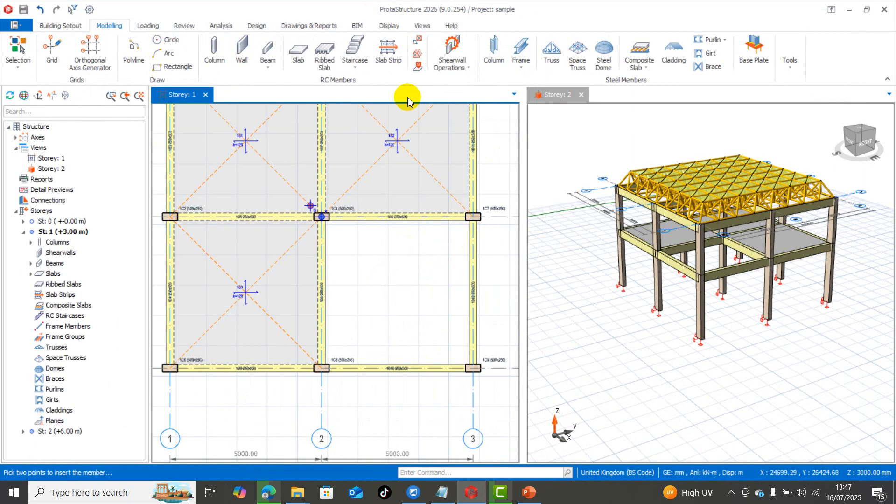
Step: Start an RC staircase using two diagonal points, picking beam intersections at columns 1C7 and 1C9 along beam 1B12
{"action": "left_click", "coordinate": [355, 68]}
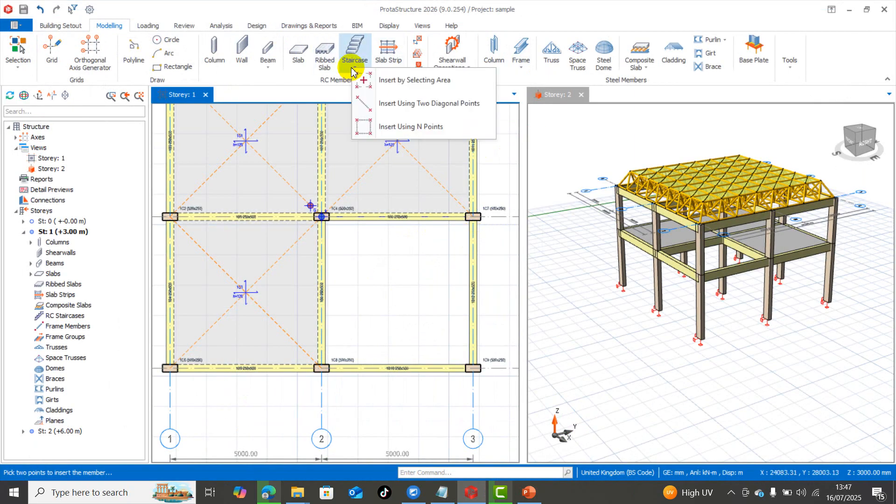
{"action": "left_click", "coordinate": [424, 104]}
{"action": "scroll", "coordinate": [481, 220], "scroll_direction": "up", "scroll_amount": 3}
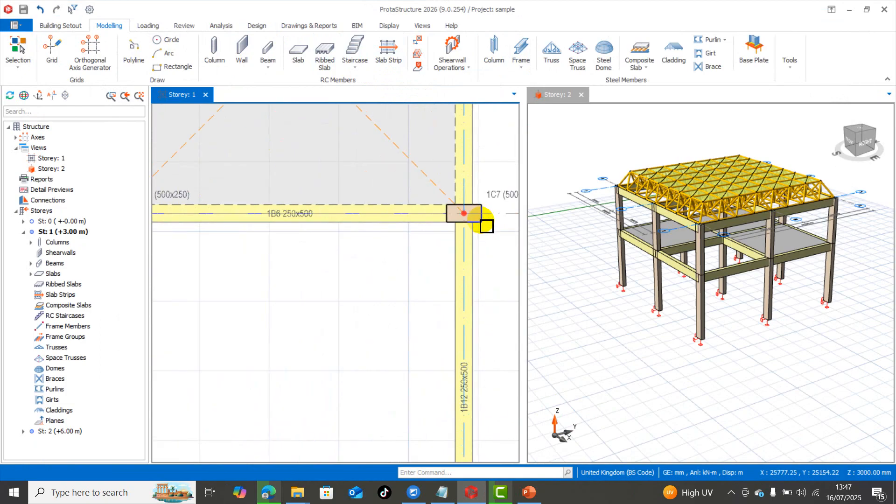
{"action": "left_click", "coordinate": [355, 66]}
{"action": "left_click", "coordinate": [375, 95]}
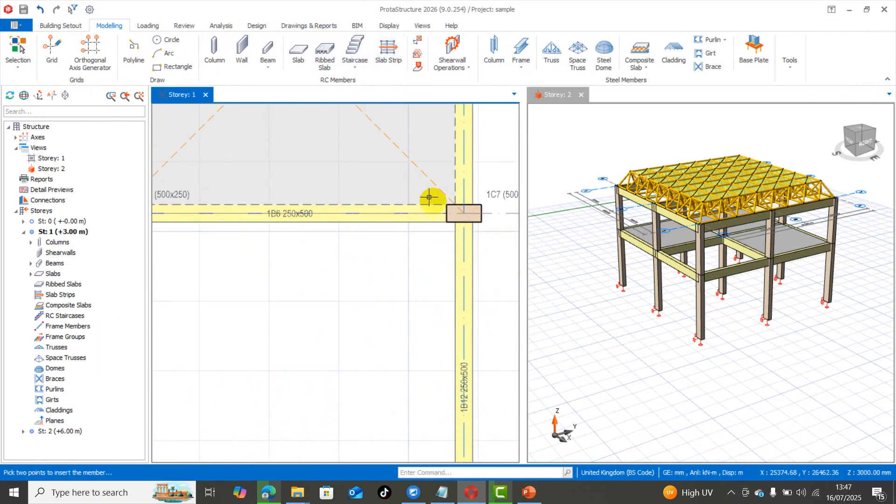
{"action": "left_click", "coordinate": [460, 215]}
{"action": "scroll", "coordinate": [460, 224], "scroll_direction": "down", "scroll_amount": 3}
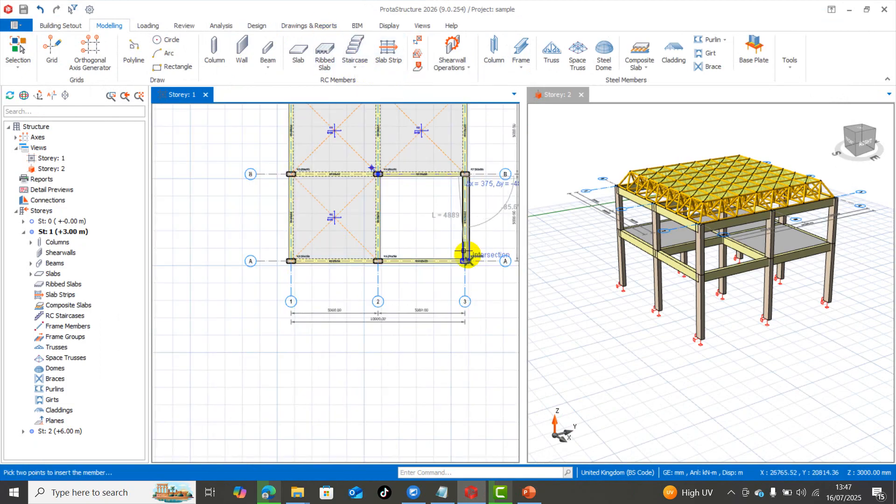
{"action": "scroll", "coordinate": [463, 252], "scroll_direction": "up", "scroll_amount": 3}
{"action": "left_click", "coordinate": [449, 264]}
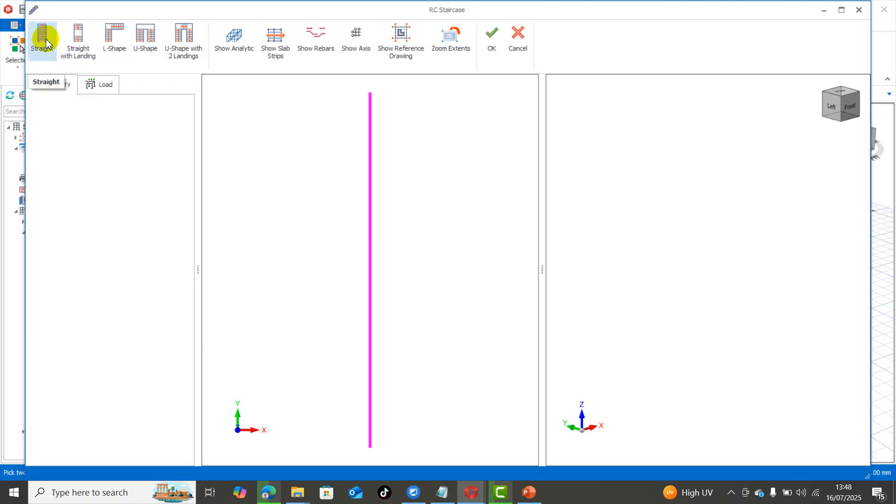
Step: Lay out a straight staircase flight along the full length of the reference line
{"action": "left_click", "coordinate": [43, 39]}
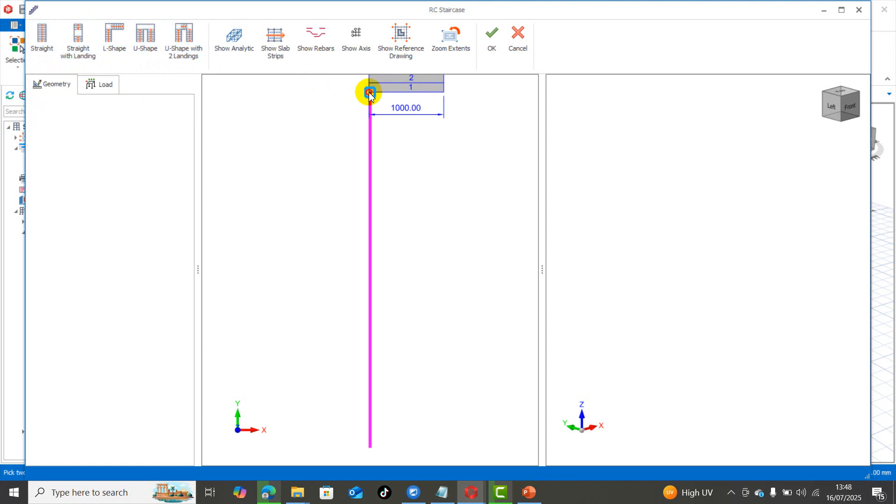
{"action": "left_click", "coordinate": [369, 93]}
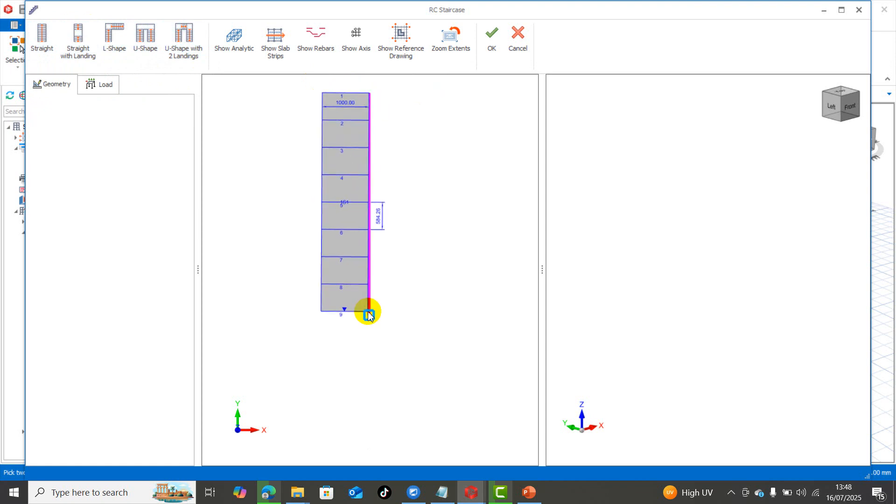
{"action": "left_click", "coordinate": [368, 313]}
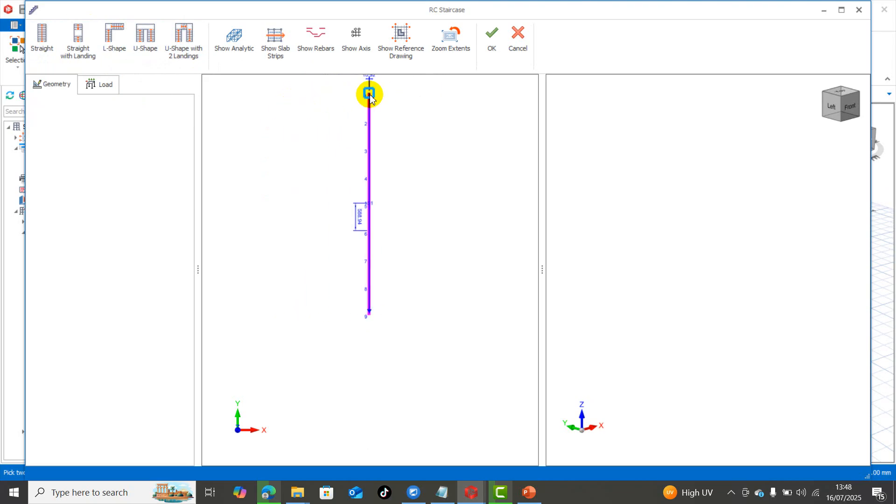
{"action": "left_click", "coordinate": [370, 96]}
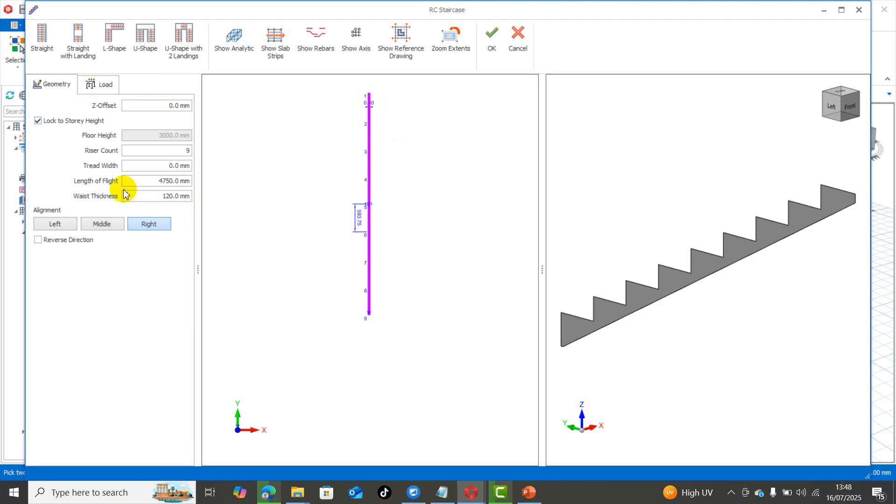
Step: Set the staircase's tread width to 1200 mm and its waist thickness to 150 mm
{"action": "double_click", "coordinate": [176, 165]}
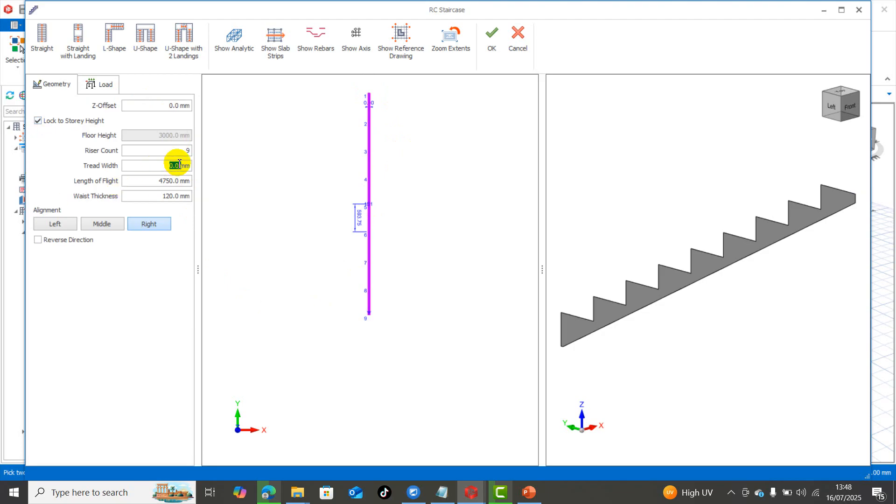
{"action": "type", "text": "1200"}
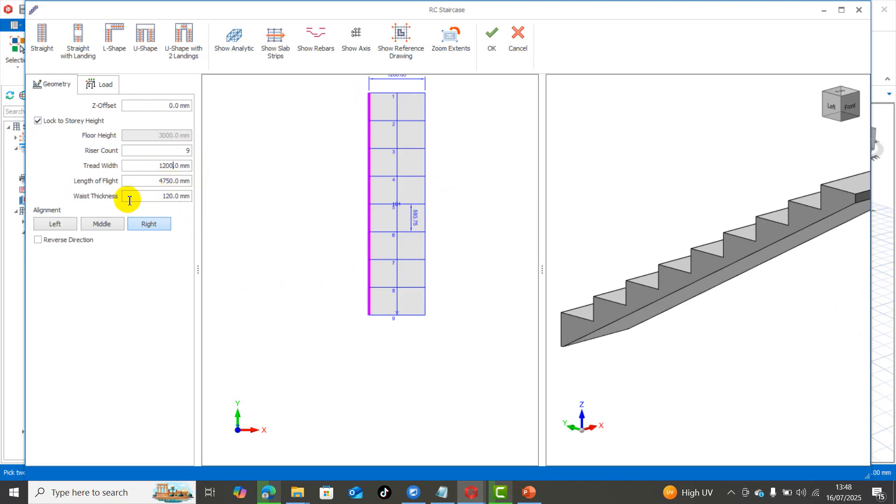
{"action": "left_click", "coordinate": [180, 197]}
{"action": "type", "text": "150"}
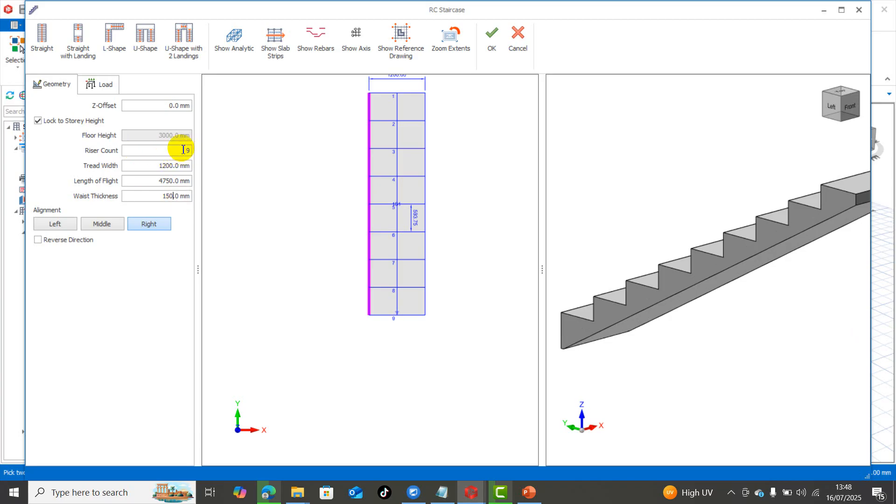
Step: Set the staircase flight's alignment to Left
{"action": "left_click_drag", "start_coordinate": [183, 150], "coordinate": [196, 155]}
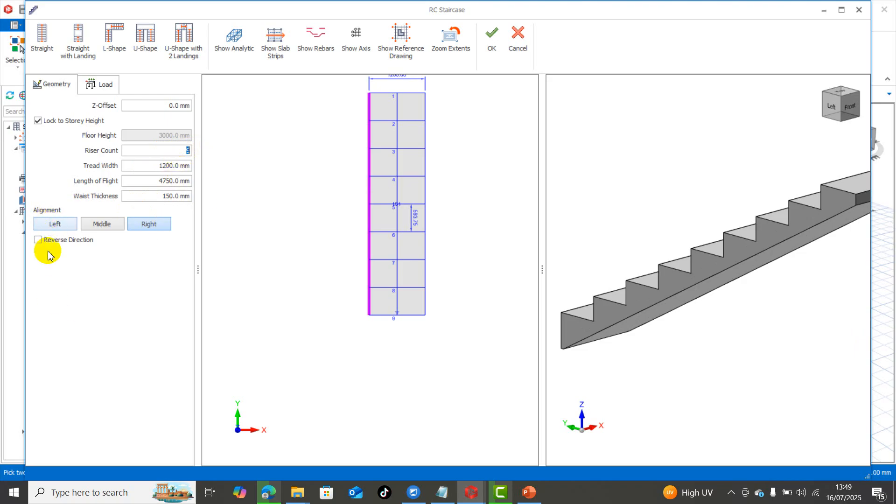
{"action": "left_click", "coordinate": [57, 225]}
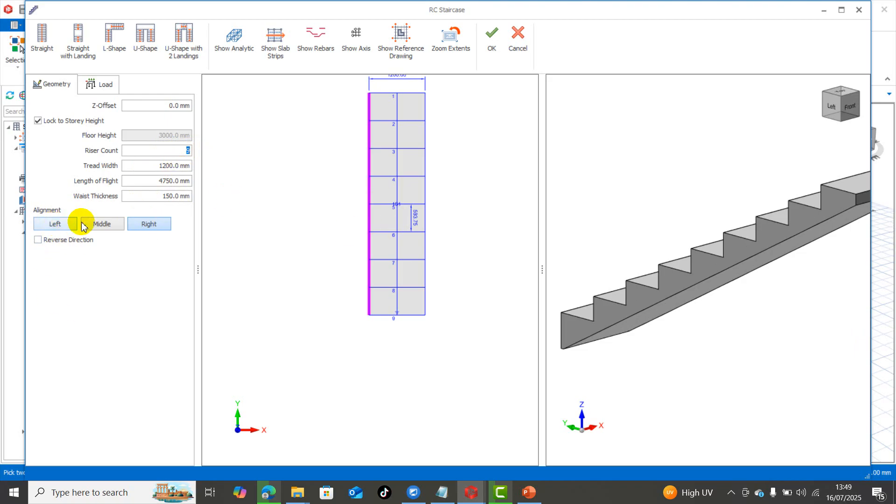
{"action": "left_click", "coordinate": [151, 226]}
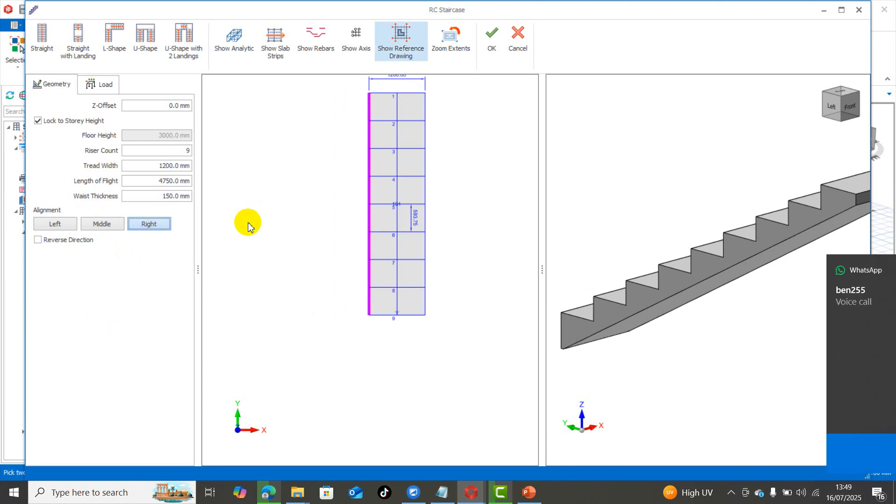
{"action": "left_click", "coordinate": [871, 271]}
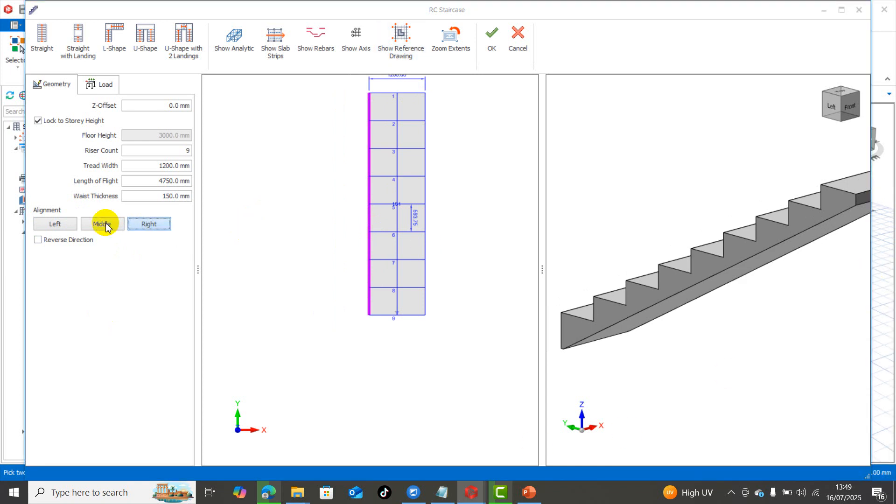
{"action": "left_click", "coordinate": [53, 225]}
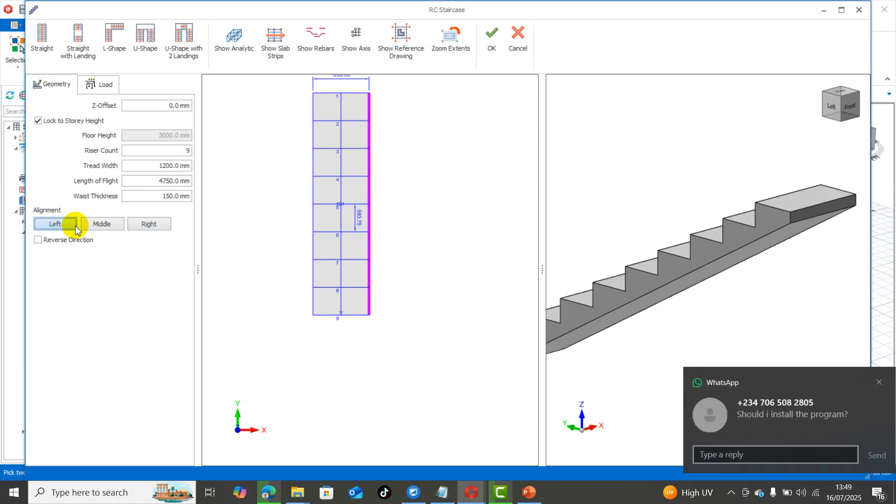
Step: Disconnect the computer from the Wi-Fi network and dismiss the WhatsApp notification
{"action": "left_click", "coordinate": [808, 496]}
{"action": "left_click", "coordinate": [814, 481]}
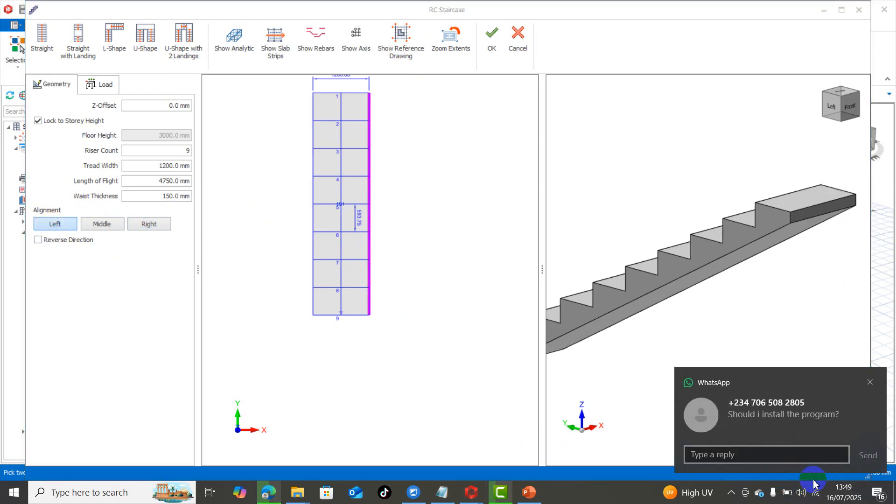
{"action": "left_click", "coordinate": [816, 493]}
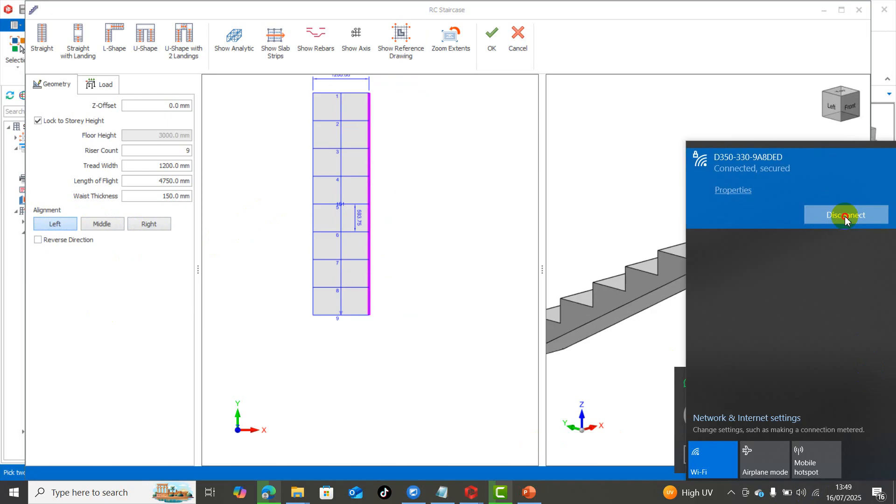
{"action": "left_click", "coordinate": [847, 215]}
{"action": "left_click", "coordinate": [412, 214]}
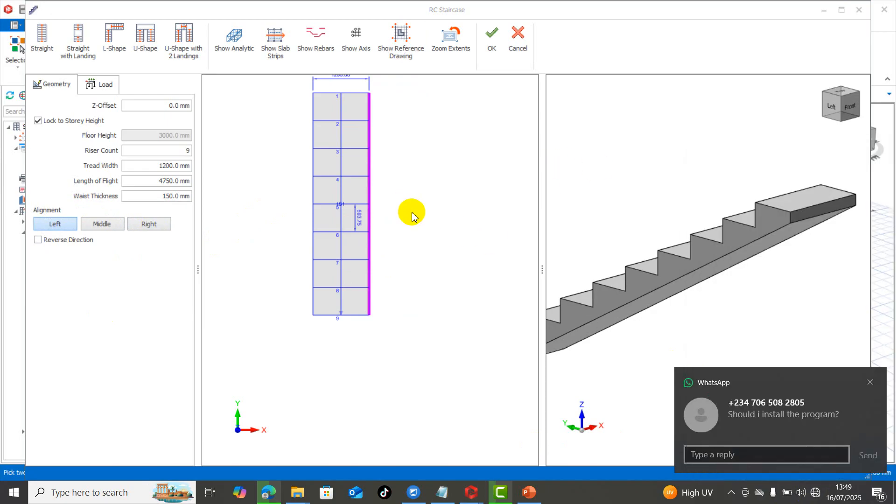
{"action": "left_click", "coordinate": [869, 382]}
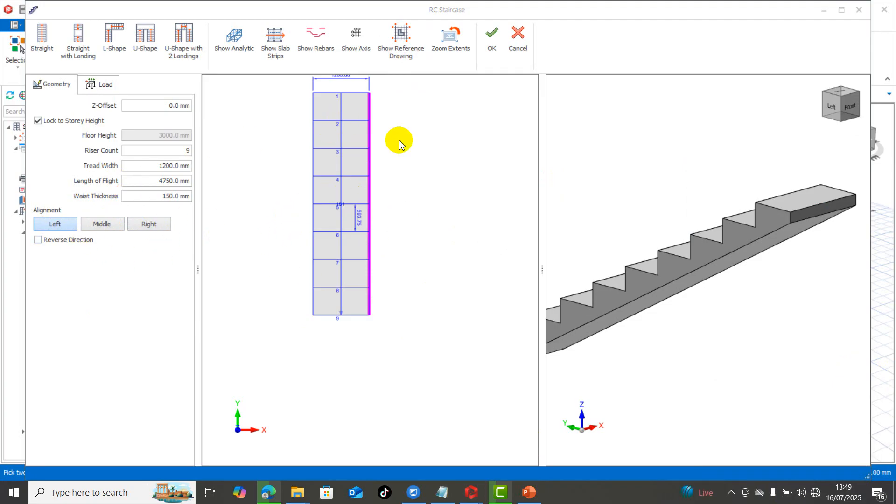
Step: Assign the staircase the 3.18 Terrace/Balcony dead load and the 1.50 Residential Communal Areas with limited use live load
{"action": "left_click", "coordinate": [101, 90]}
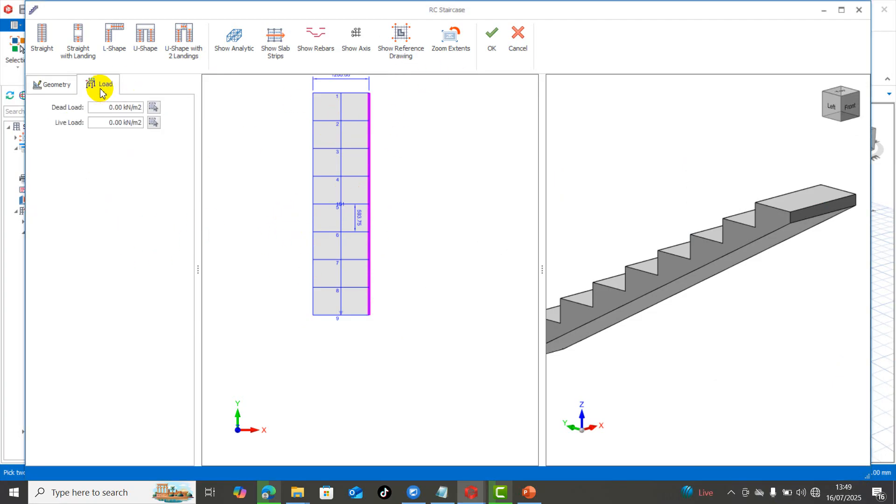
{"action": "double_click", "coordinate": [120, 114]}
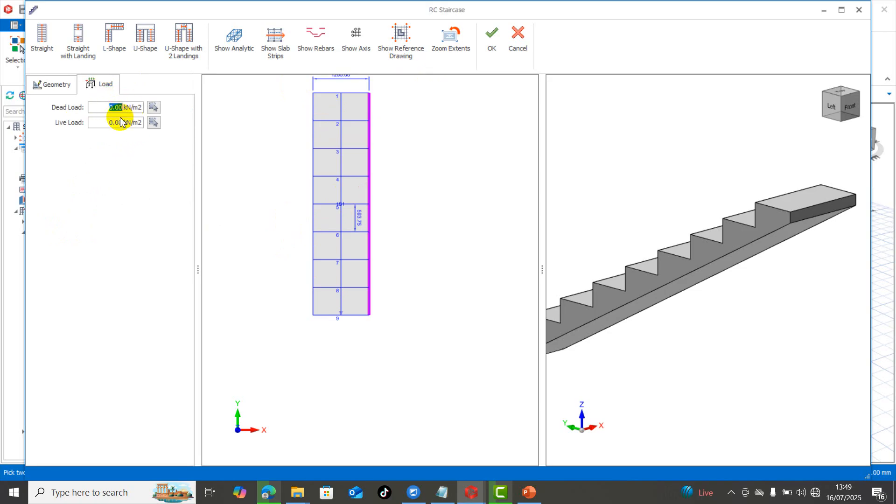
{"action": "left_click", "coordinate": [154, 109]}
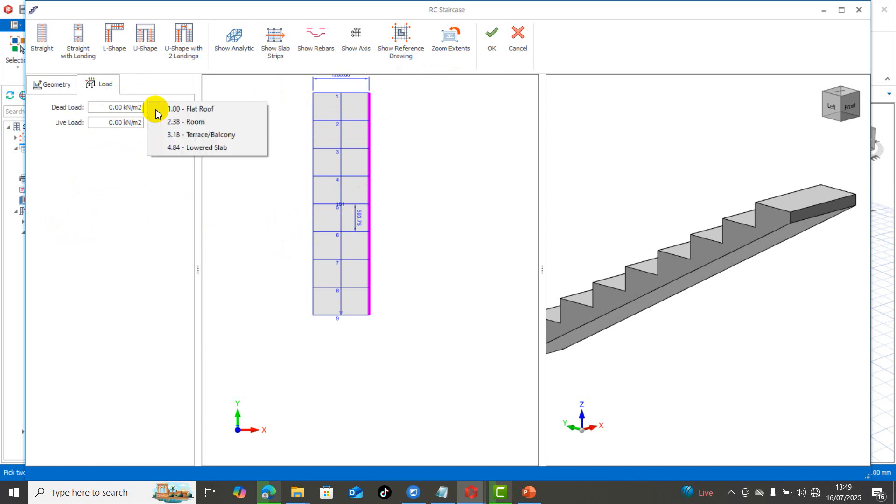
{"action": "left_click", "coordinate": [133, 130]}
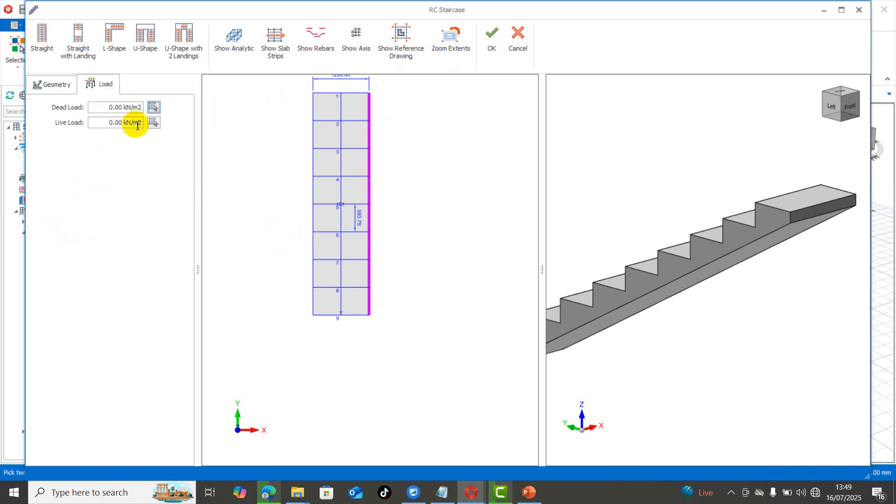
{"action": "left_click", "coordinate": [154, 109]}
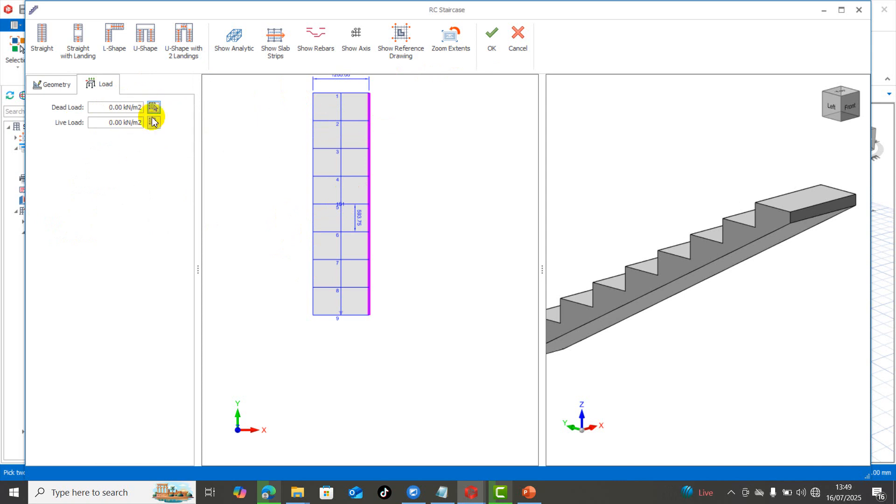
{"action": "left_click", "coordinate": [154, 107]}
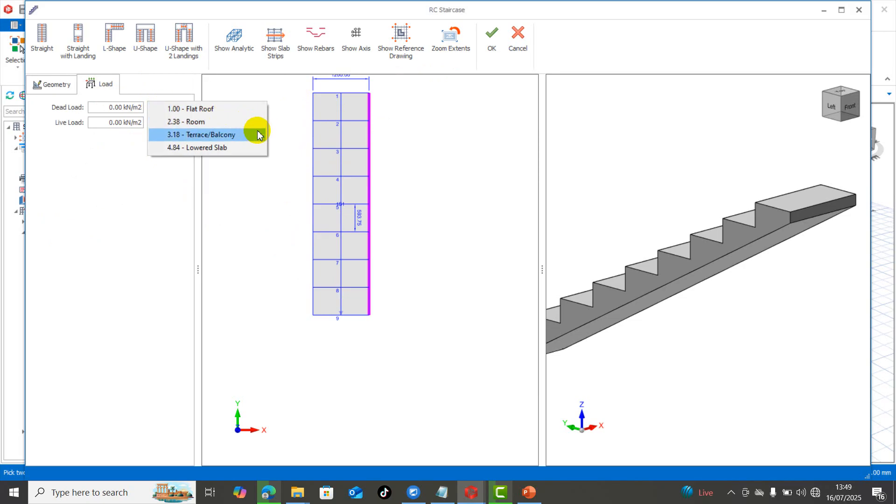
{"action": "left_click", "coordinate": [228, 136]}
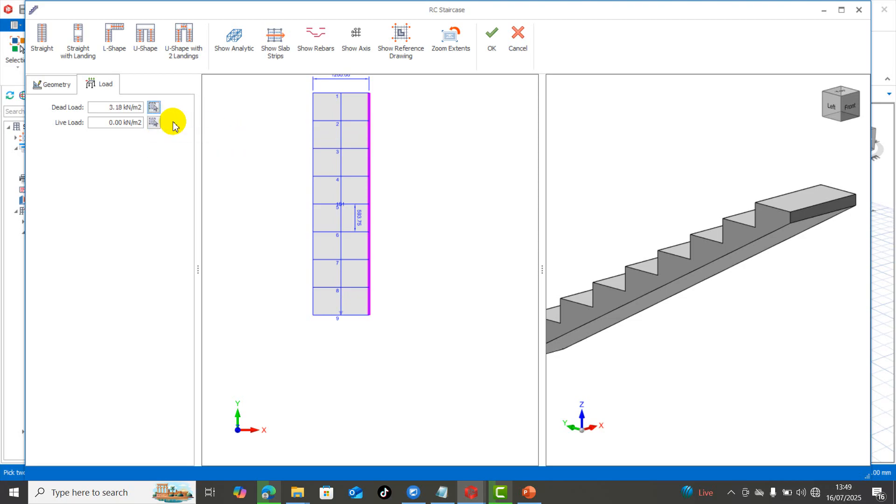
{"action": "left_click", "coordinate": [153, 123]}
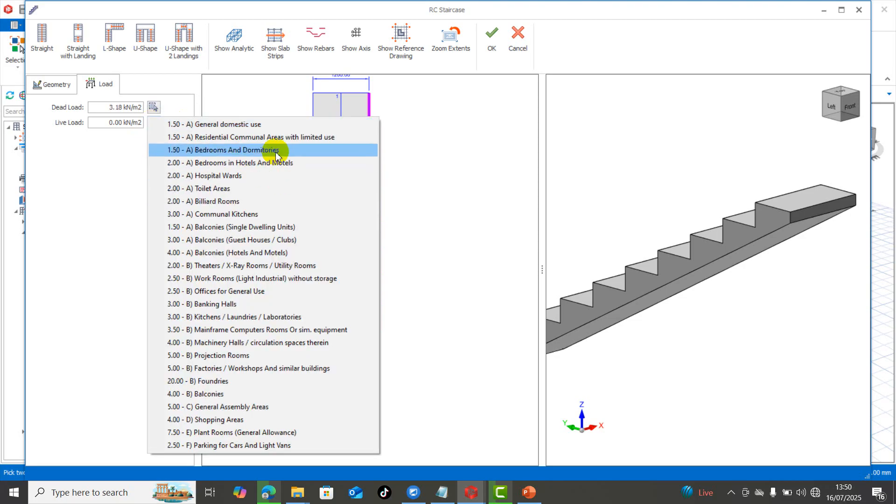
{"action": "left_click", "coordinate": [310, 140]}
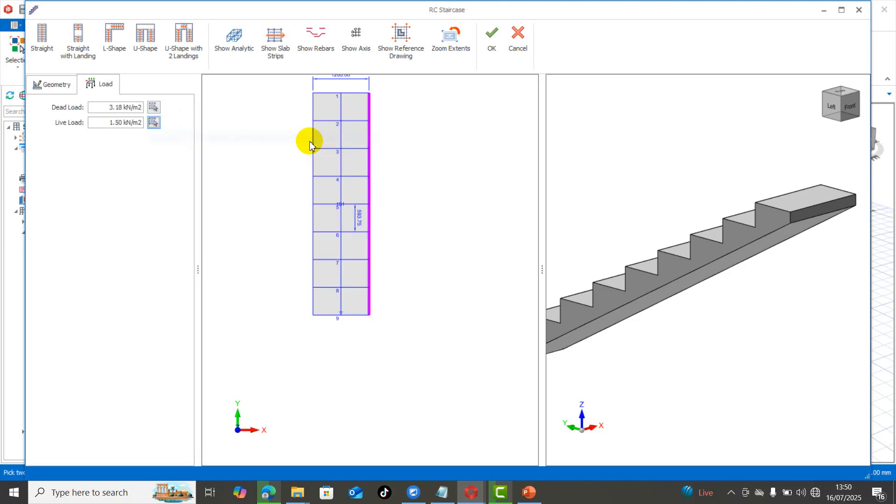
Step: Submit the staircase definition, but decline to invalidate the building analysis results
{"action": "left_click", "coordinate": [490, 47]}
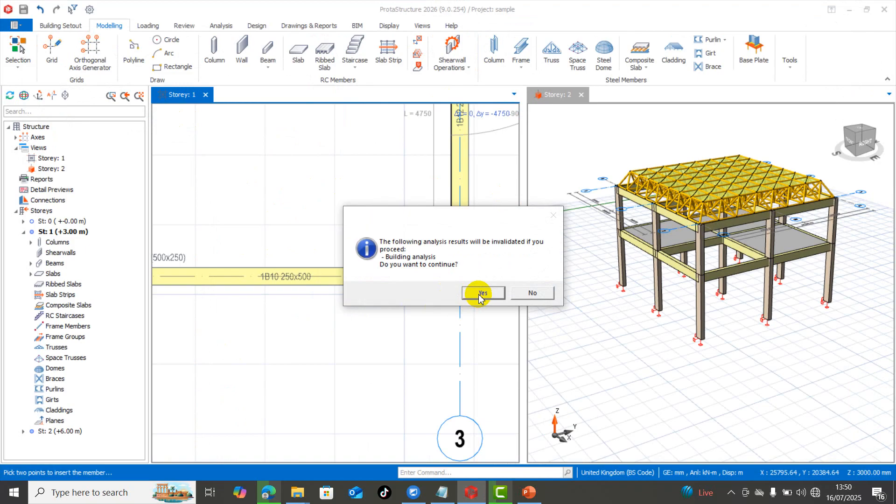
{"action": "left_click", "coordinate": [532, 293]}
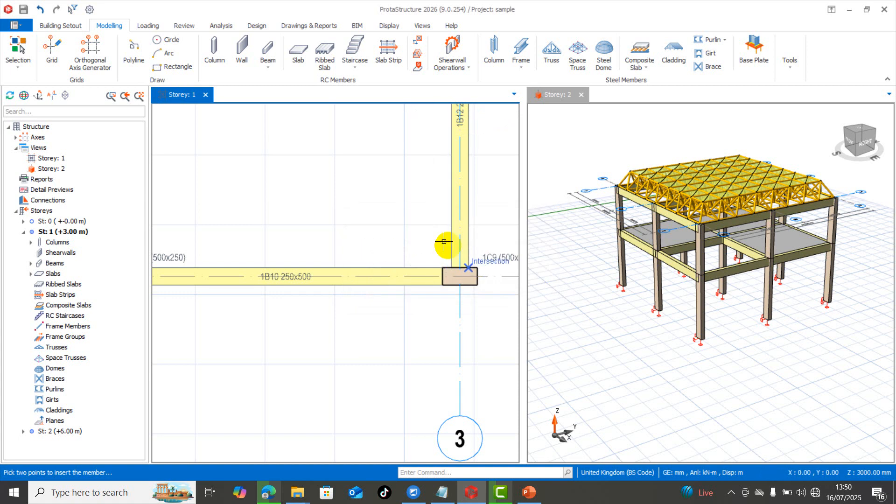
Step: Pick the staircase's two insertion points along the inner face of beam 1B12, from column 1C7 to column 1C9
{"action": "scroll", "coordinate": [484, 276], "scroll_direction": "down", "scroll_amount": 5}
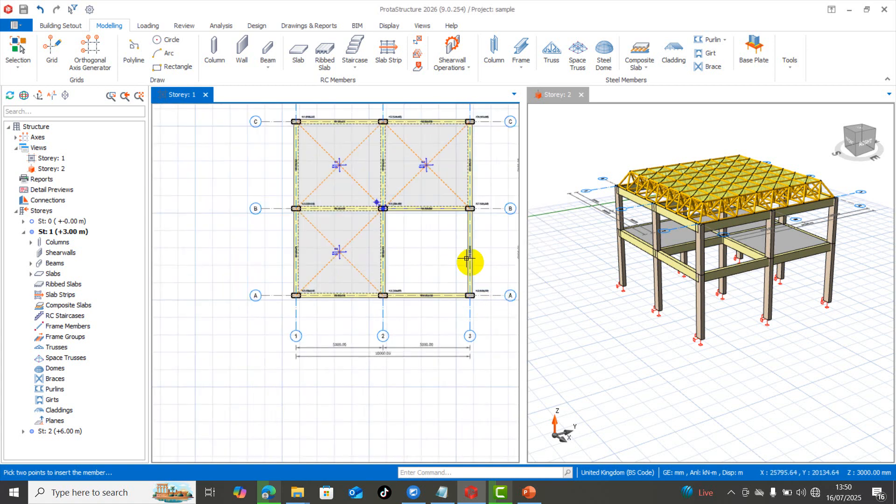
{"action": "scroll", "coordinate": [469, 260], "scroll_direction": "up", "scroll_amount": 4}
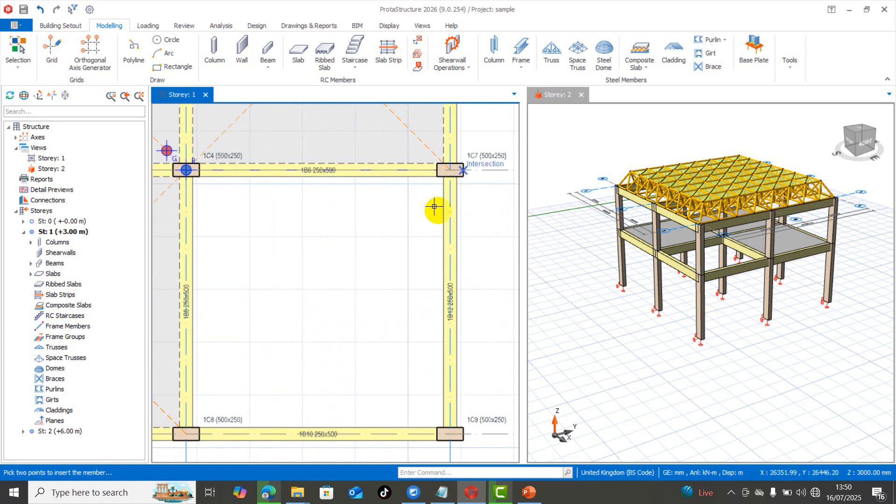
{"action": "scroll", "coordinate": [443, 174], "scroll_direction": "up", "scroll_amount": 2}
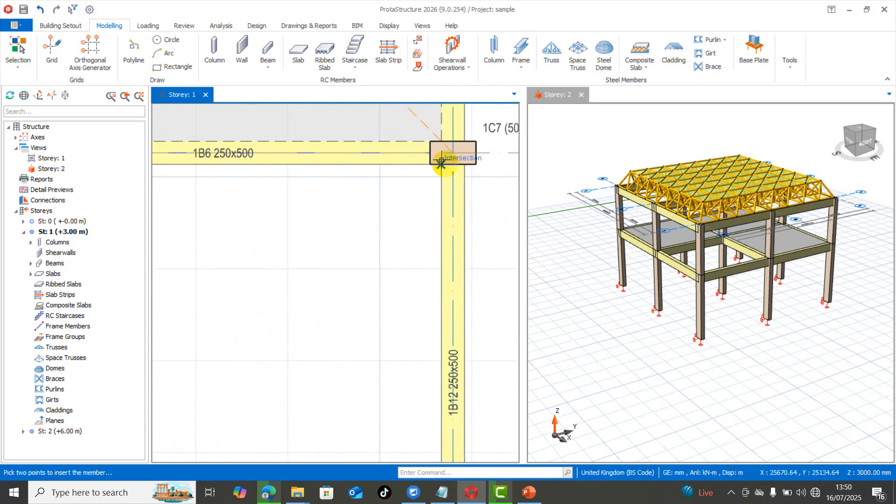
{"action": "left_click", "coordinate": [204, 28]}
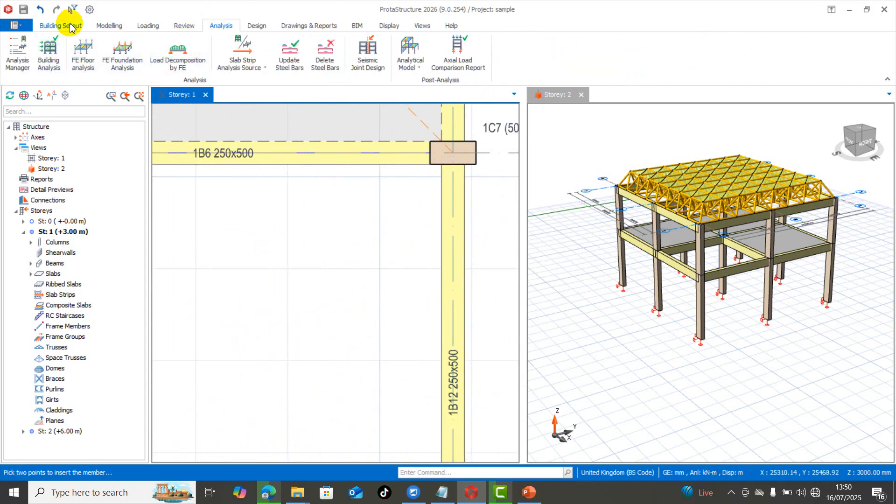
{"action": "left_click", "coordinate": [85, 30]}
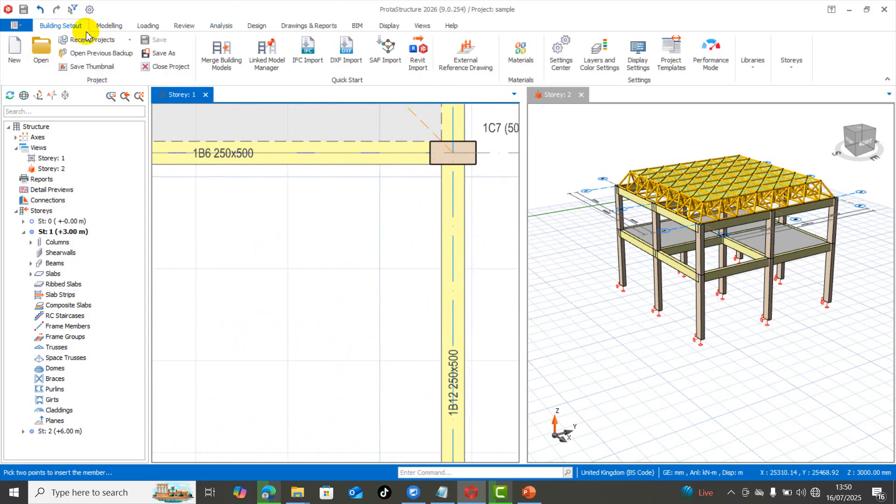
{"action": "left_click", "coordinate": [439, 162]}
{"action": "scroll", "coordinate": [439, 161], "scroll_direction": "down", "scroll_amount": 5}
{"action": "scroll", "coordinate": [452, 350], "scroll_direction": "up", "scroll_amount": 5}
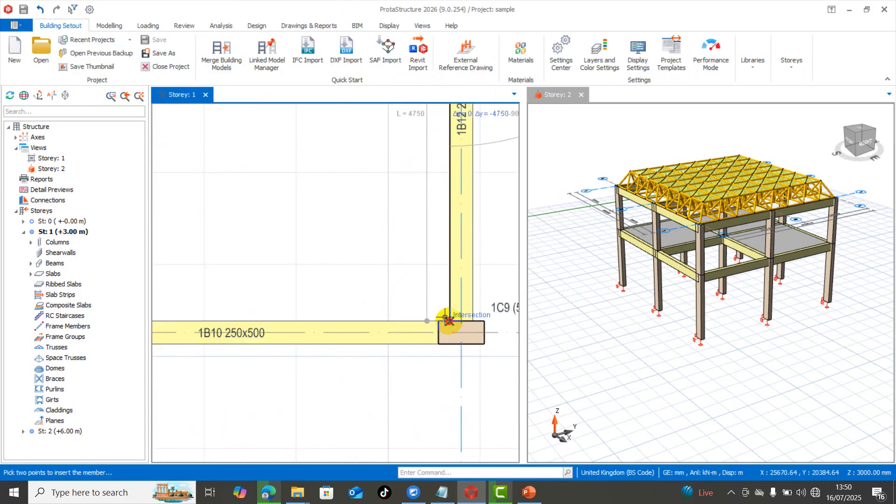
{"action": "left_click", "coordinate": [446, 318]}
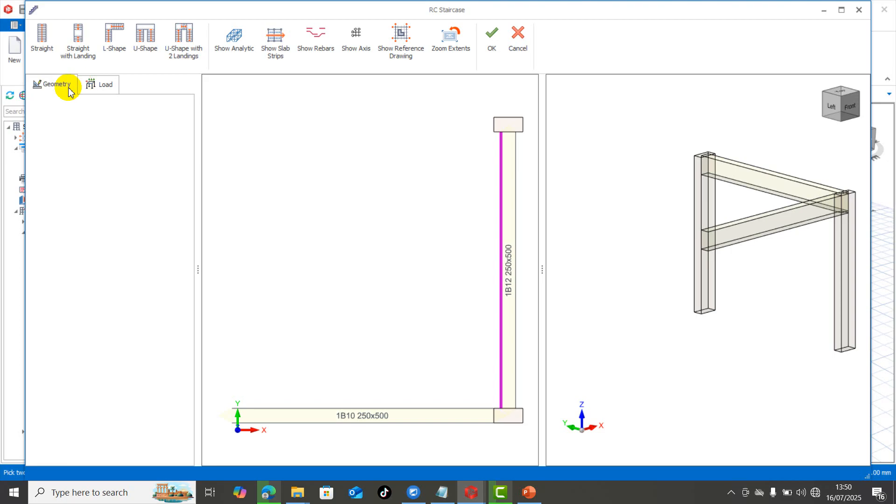
Step: Draw a straight flight along the inner face of beam 1B12, running from its upper column to its lower column
{"action": "left_click", "coordinate": [41, 36]}
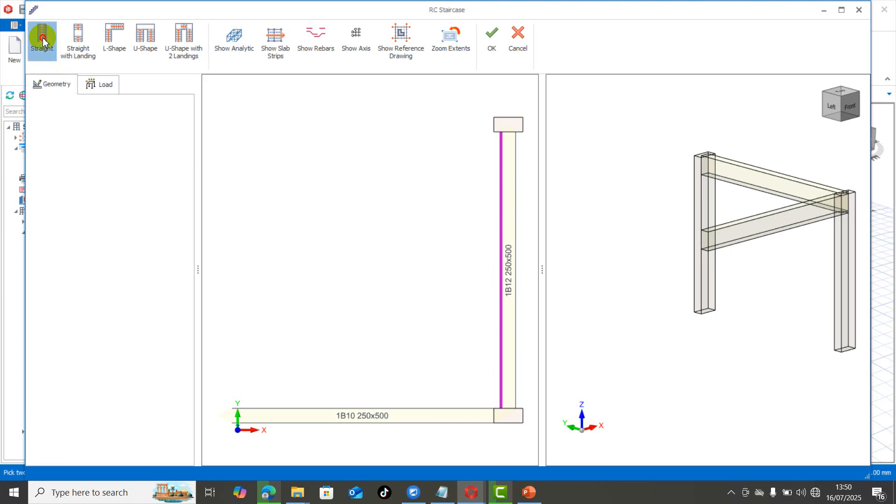
{"action": "left_click", "coordinate": [499, 130]}
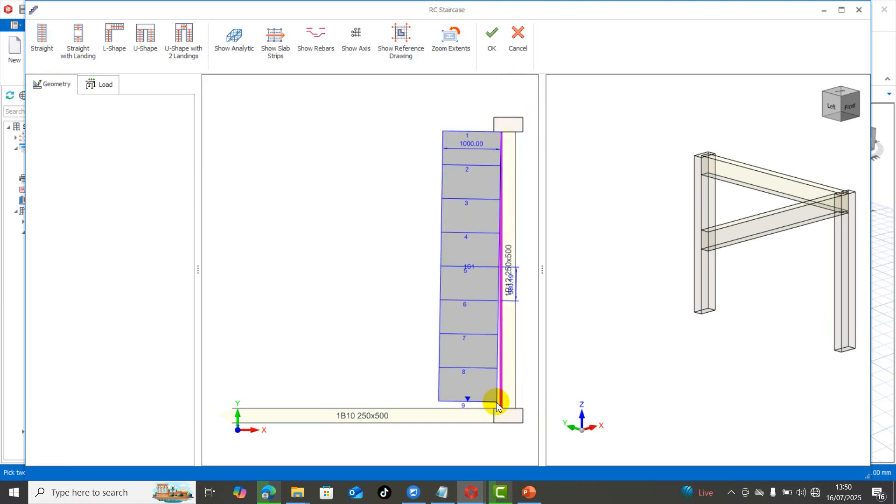
{"action": "left_click", "coordinate": [501, 406]}
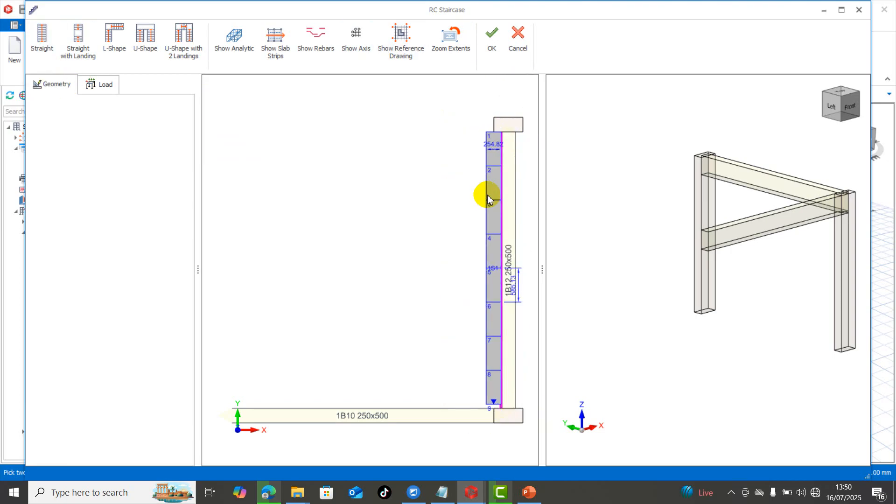
{"action": "left_click", "coordinate": [502, 135]}
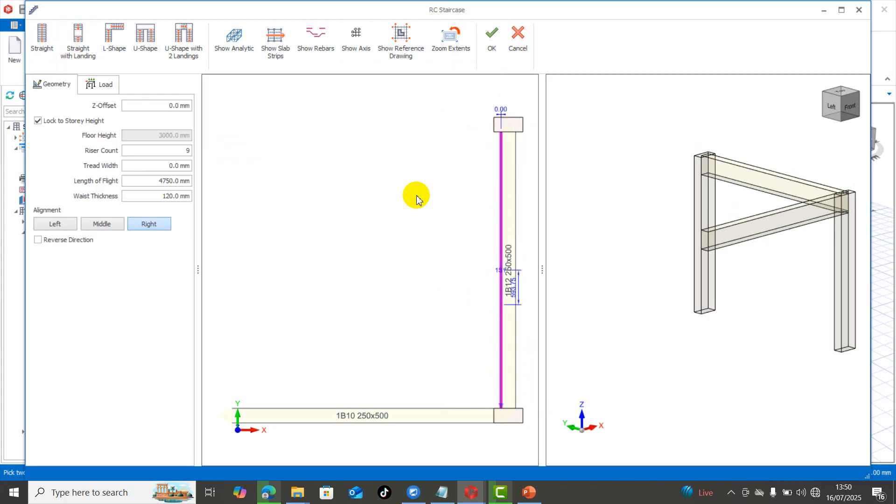
Step: Set the flight's tread width to 1200 mm with Left alignment, and submit the staircase but decline to invalidate the building analysis results
{"action": "left_click", "coordinate": [89, 88]}
{"action": "left_click", "coordinate": [73, 86]}
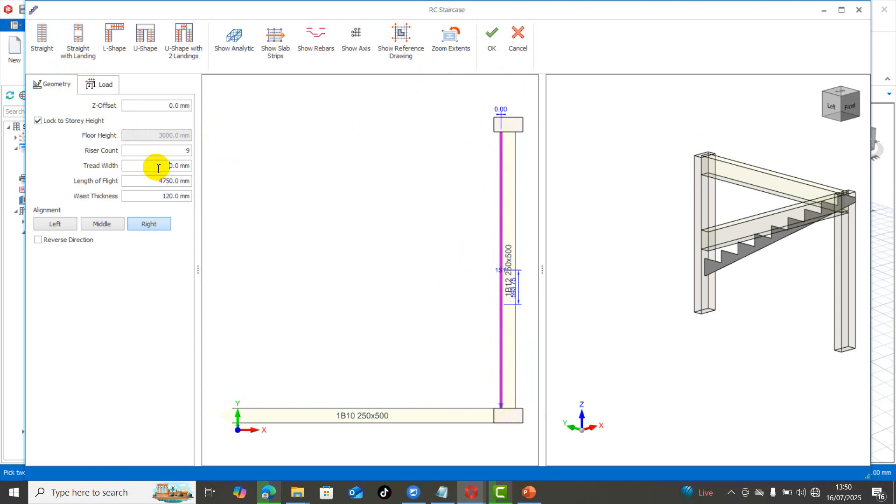
{"action": "type", "text": "12"}
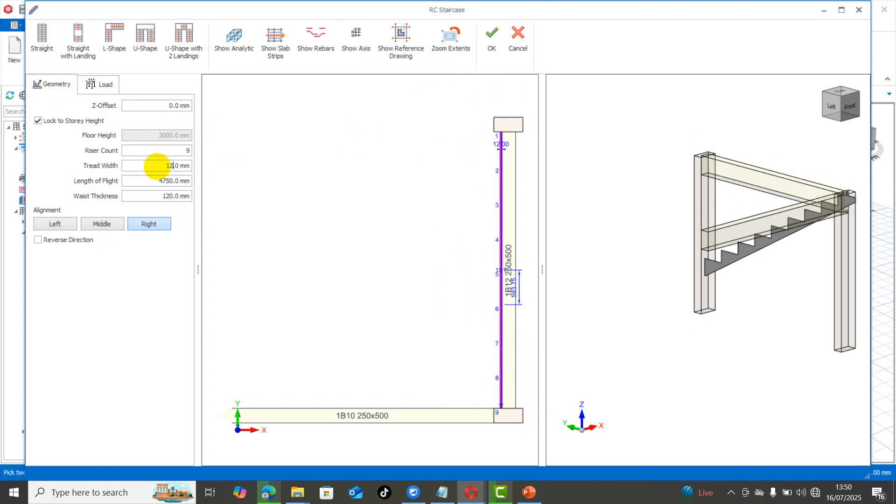
{"action": "type", "text": "00"}
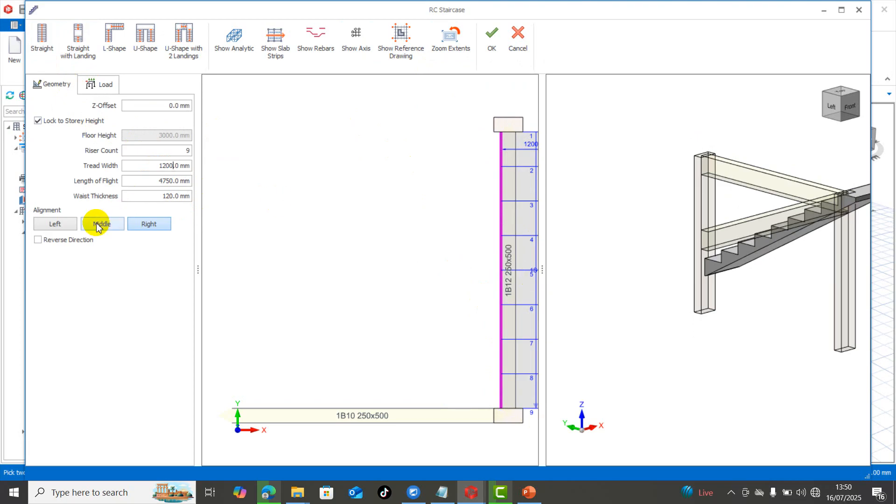
{"action": "left_click", "coordinate": [56, 224]}
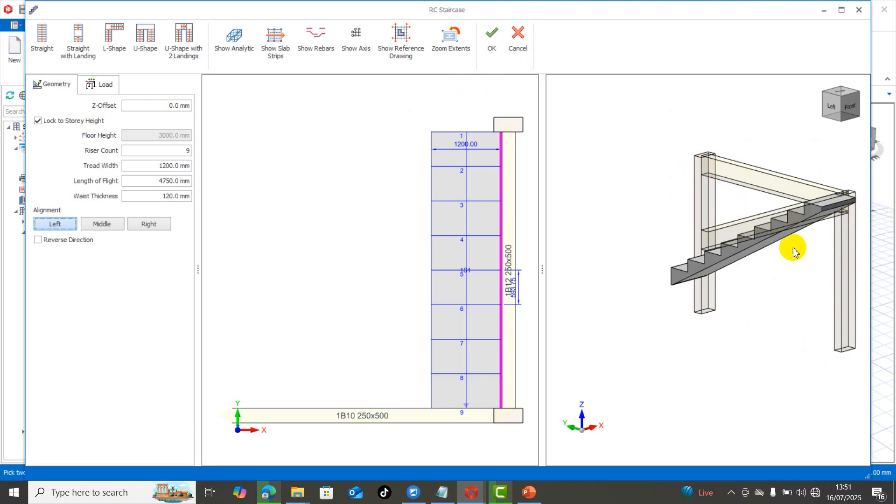
{"action": "left_click", "coordinate": [492, 35]}
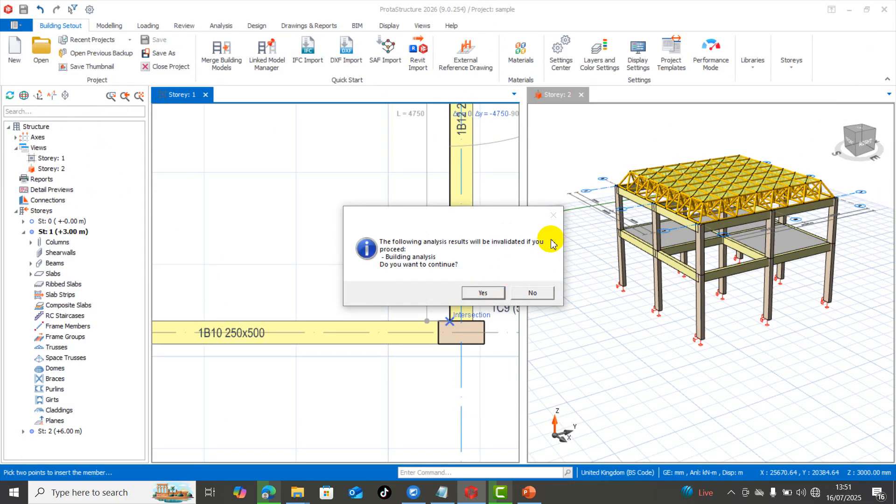
{"action": "left_click", "coordinate": [530, 294]}
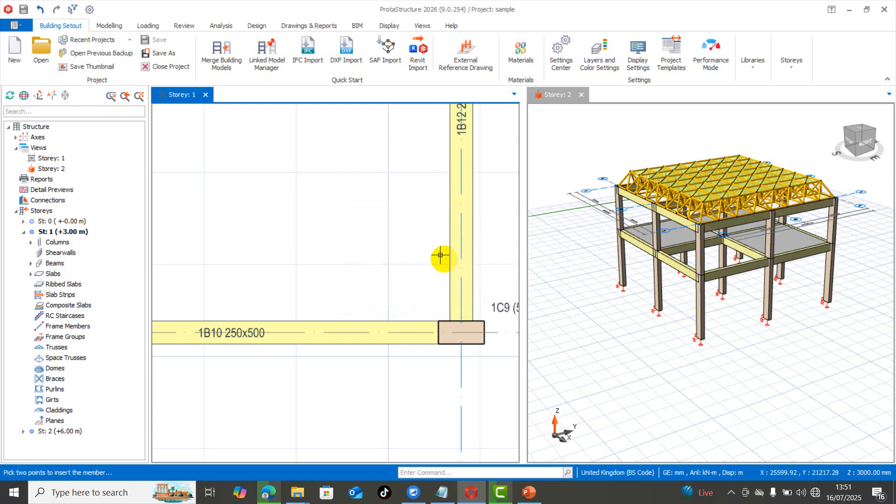
{"action": "left_click", "coordinate": [449, 320]}
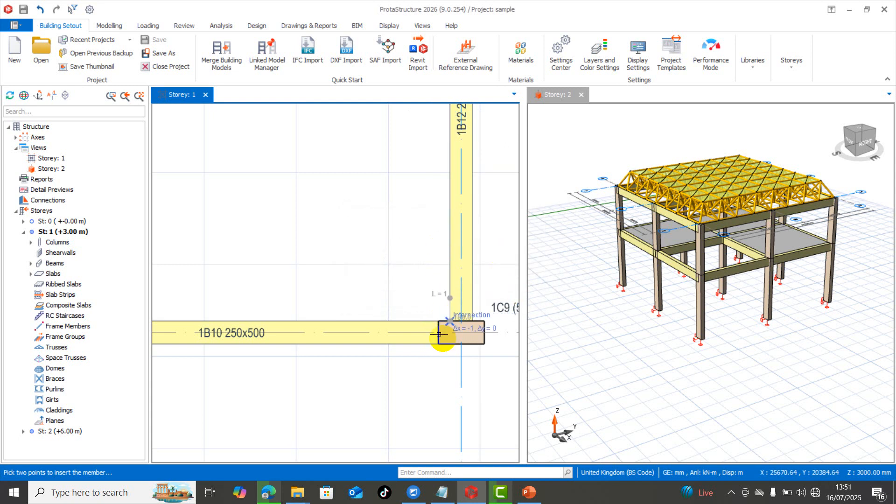
{"action": "scroll", "coordinate": [441, 354], "scroll_direction": "down", "scroll_amount": 4}
{"action": "scroll", "coordinate": [439, 148], "scroll_direction": "up", "scroll_amount": 4}
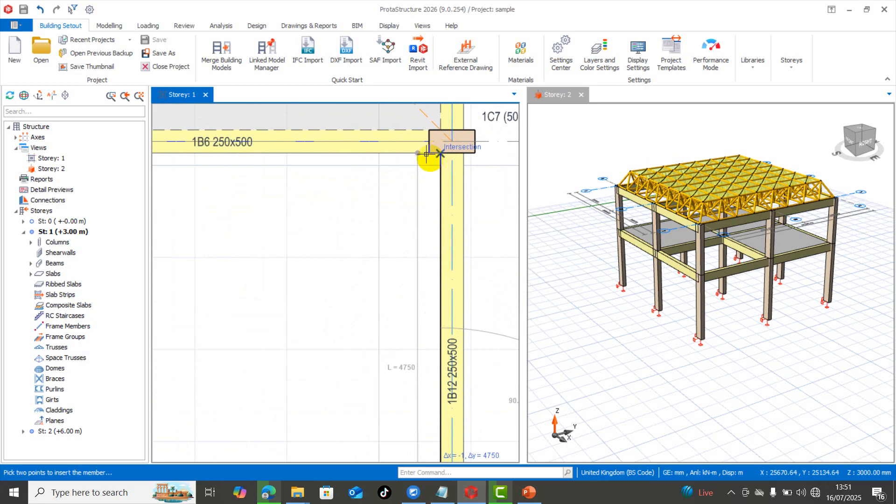
{"action": "left_click", "coordinate": [426, 154]}
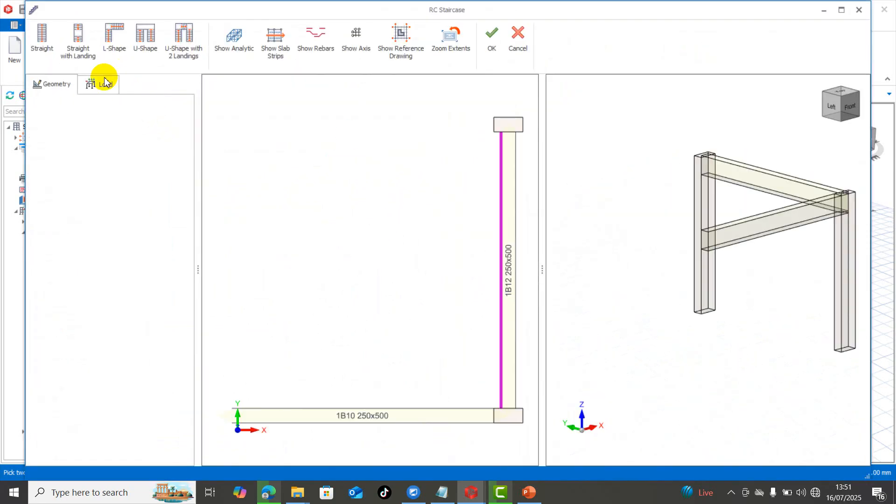
{"action": "left_click", "coordinate": [96, 90]}
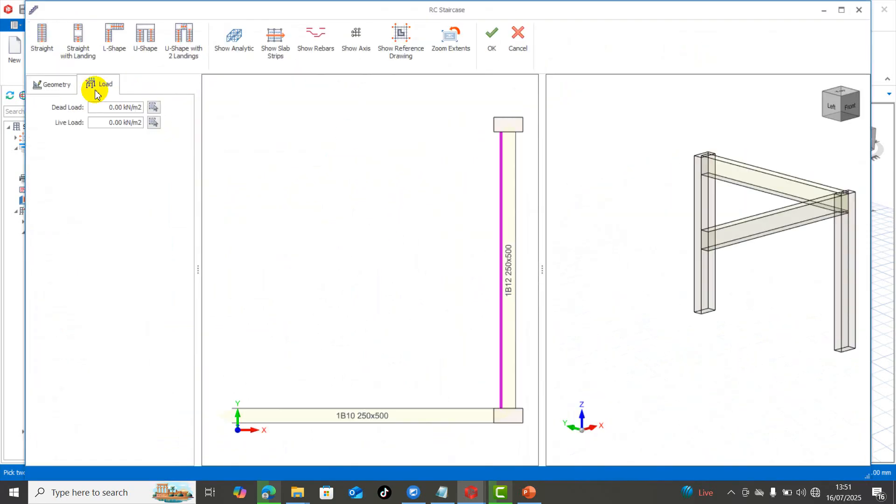
{"action": "left_click", "coordinate": [63, 84]}
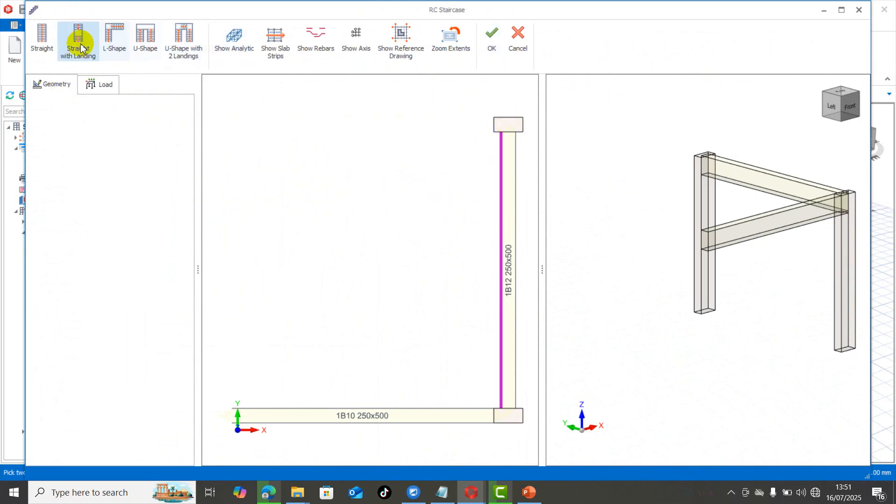
{"action": "left_click", "coordinate": [524, 39]}
Step: Switch the plan view to the foundation level, storey 0 (+-0.00 m)
{"action": "scroll", "coordinate": [402, 224], "scroll_direction": "down", "scroll_amount": 3}
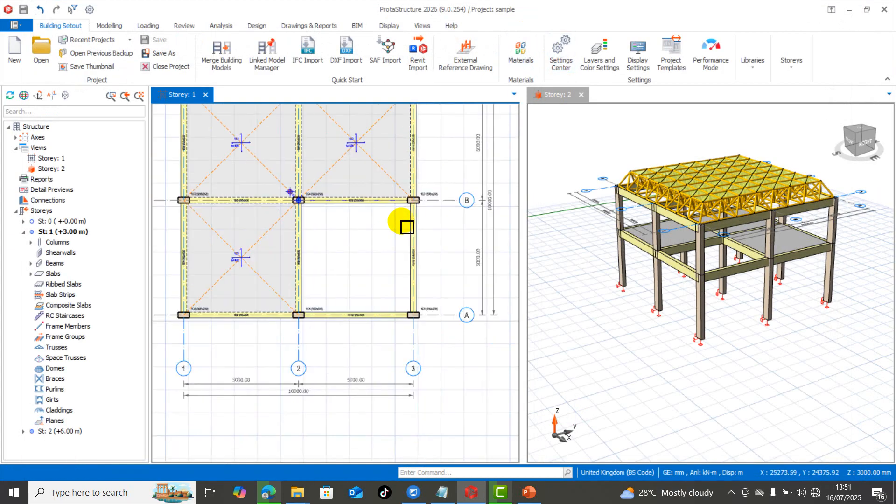
{"action": "left_click", "coordinate": [57, 222]}
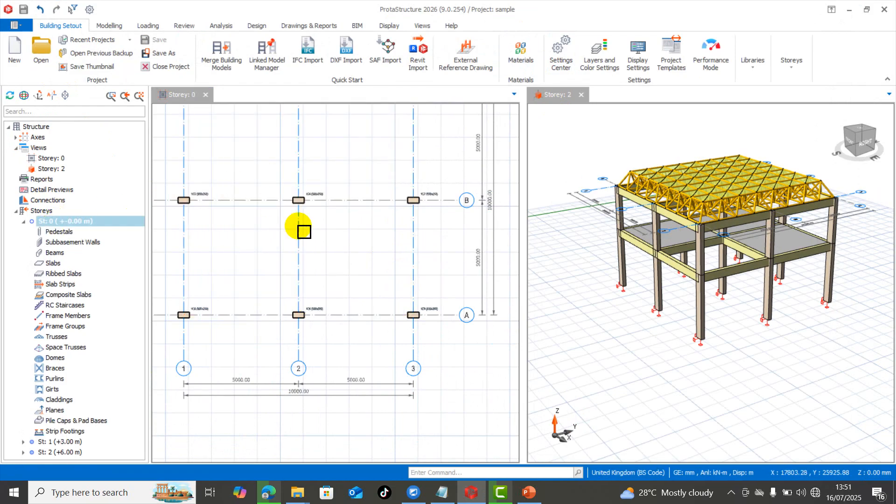
{"action": "scroll", "coordinate": [411, 276], "scroll_direction": "down", "scroll_amount": 3}
{"action": "scroll", "coordinate": [377, 204], "scroll_direction": "up", "scroll_amount": 1}
{"action": "scroll", "coordinate": [377, 204], "scroll_direction": "up", "scroll_amount": 3}
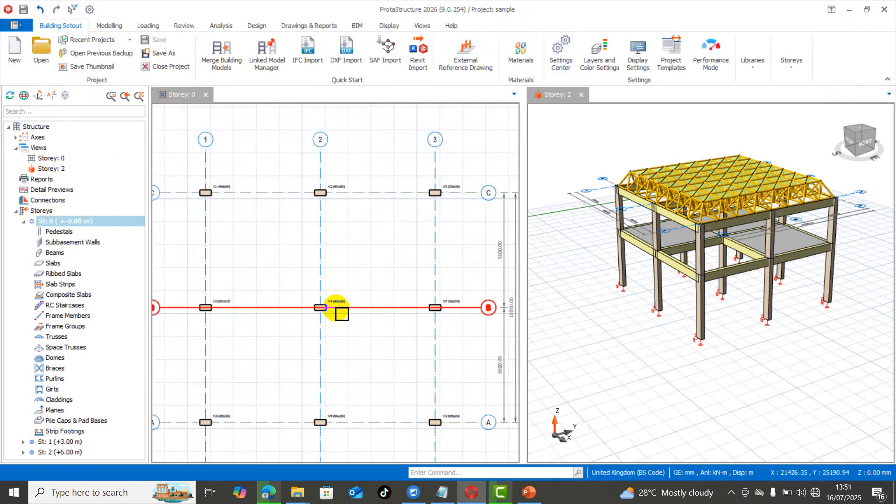
Step: Insert a 1000 x 1000 mm pad footing, 400 mm deep, under column 1C4 at the intersection of axes 2 and B
{"action": "left_click", "coordinate": [346, 307]}
{"action": "right_click", "coordinate": [346, 307]}
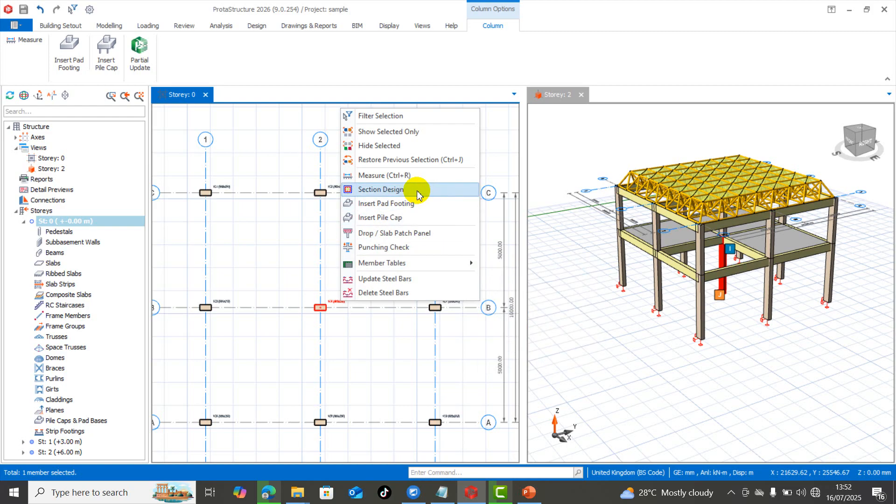
{"action": "mouse_move", "coordinate": [435, 264]}
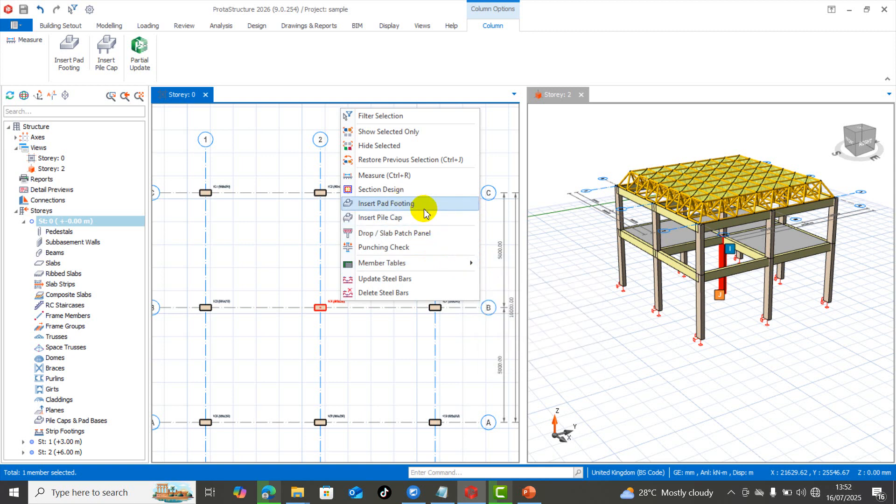
{"action": "left_click", "coordinate": [419, 205]}
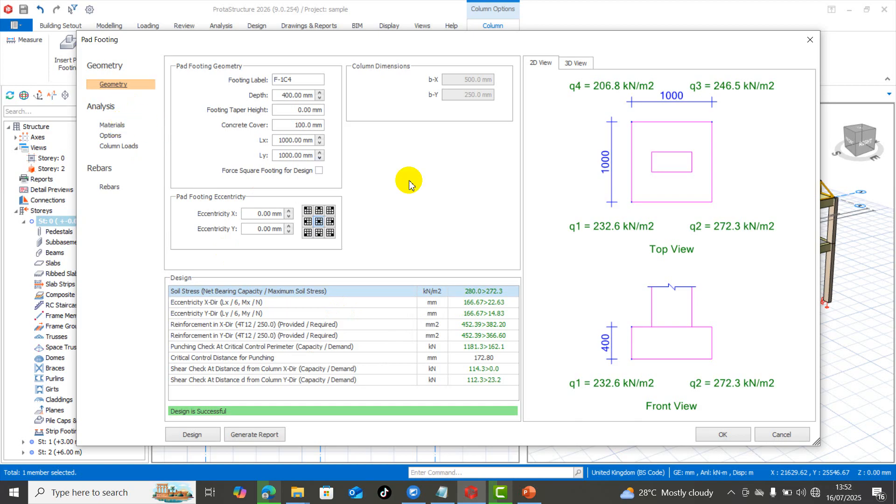
{"action": "left_click", "coordinate": [727, 435]}
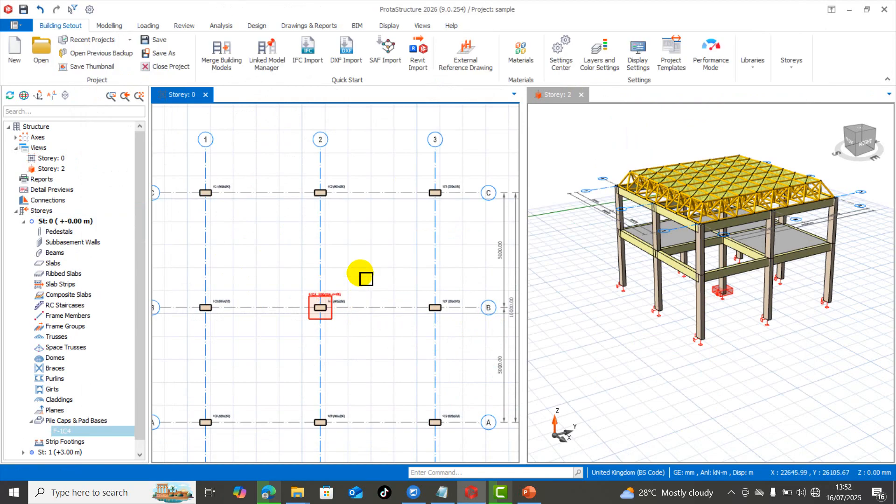
Step: Insert a pile cap under column 1C7 at the intersection of axes 3 and B
{"action": "left_click", "coordinate": [457, 304]}
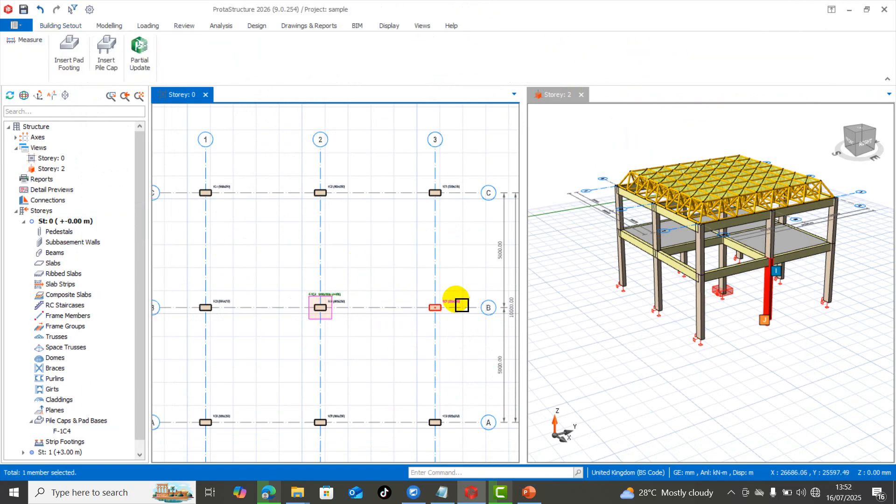
{"action": "right_click", "coordinate": [458, 302]}
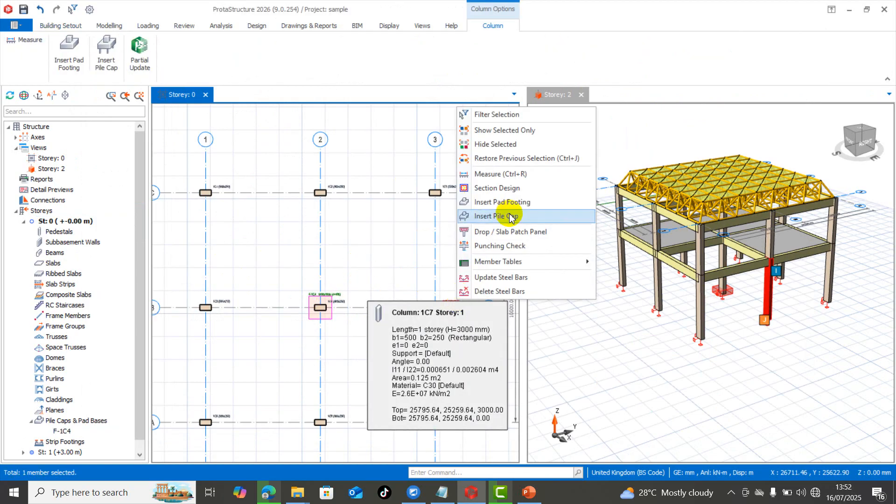
{"action": "left_click", "coordinate": [521, 217]}
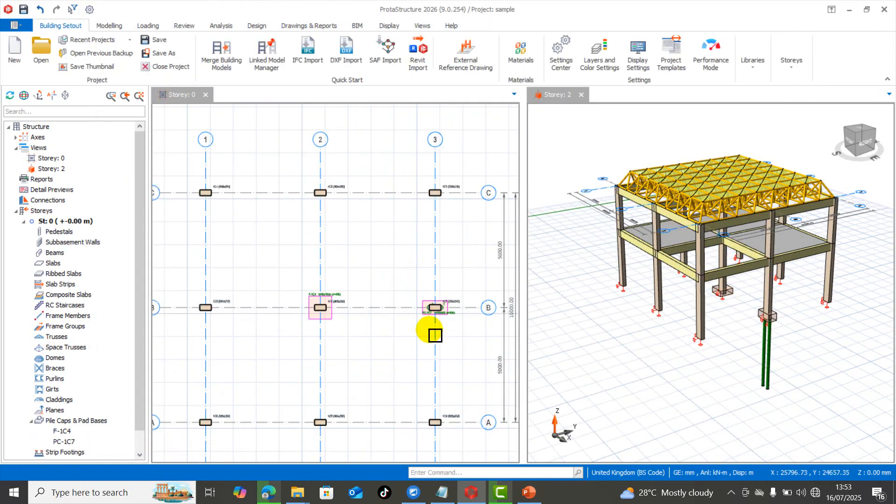
{"action": "scroll", "coordinate": [432, 329], "scroll_direction": "up", "scroll_amount": 5}
{"action": "scroll", "coordinate": [373, 322], "scroll_direction": "down", "scroll_amount": 6}
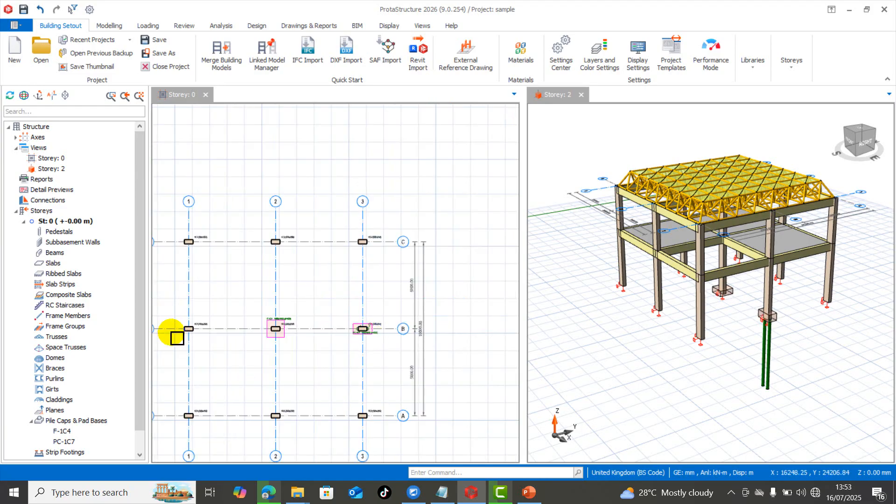
{"action": "scroll", "coordinate": [176, 336], "scroll_direction": "up", "scroll_amount": 4}
{"action": "left_click", "coordinate": [239, 320]}
{"action": "right_click", "coordinate": [239, 320]}
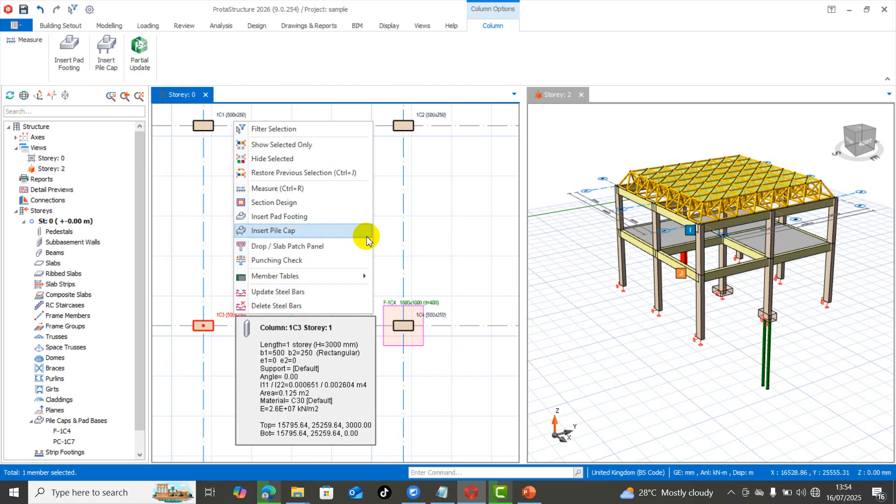
{"action": "left_click", "coordinate": [386, 245]}
{"action": "scroll", "coordinate": [313, 292], "scroll_direction": "down", "scroll_amount": 4}
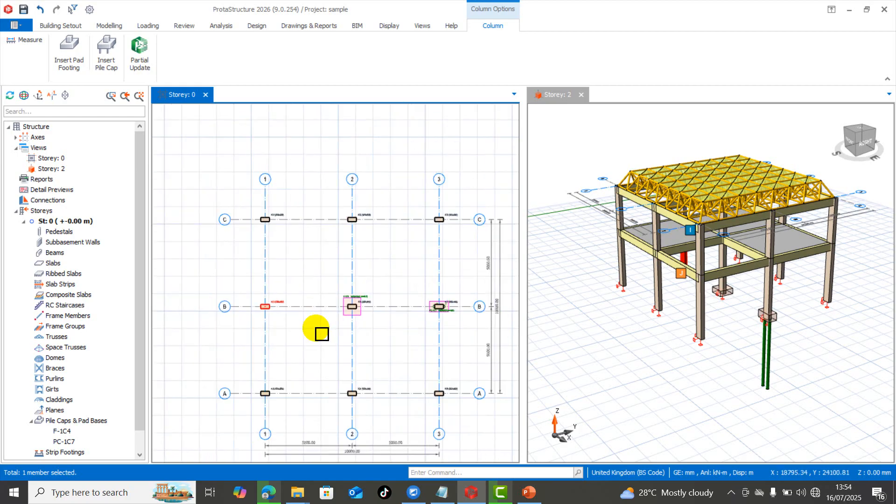
{"action": "scroll", "coordinate": [381, 312], "scroll_direction": "up", "scroll_amount": 2}
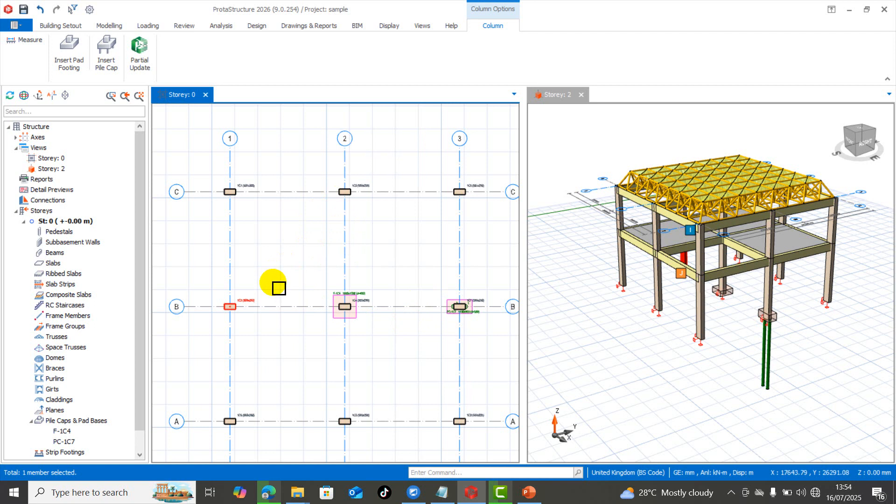
{"action": "scroll", "coordinate": [278, 288], "scroll_direction": "down", "scroll_amount": 1}
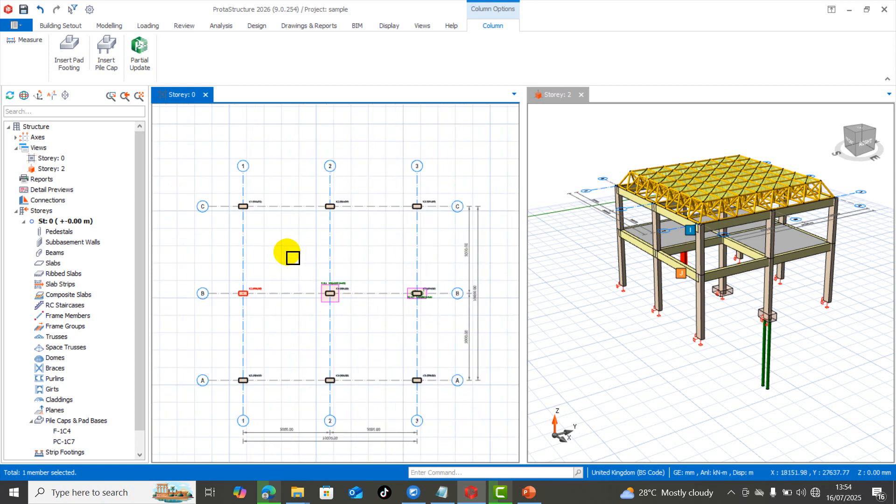
{"action": "left_click", "coordinate": [91, 242]}
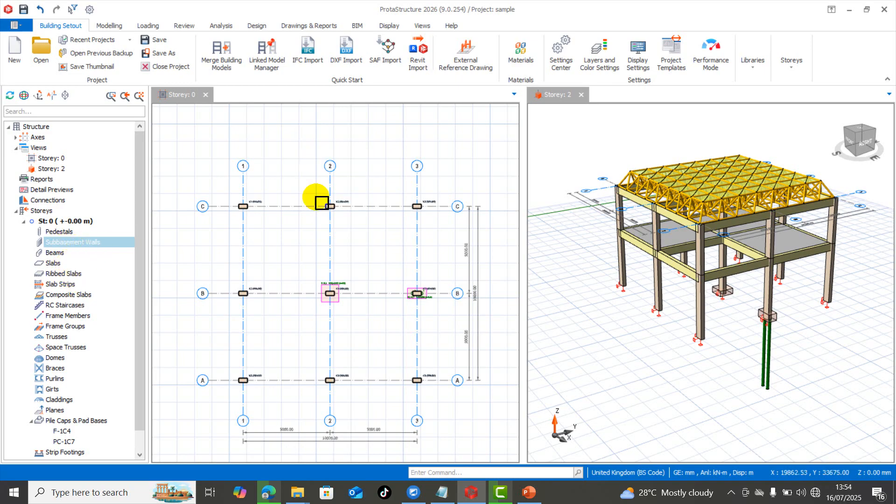
{"action": "left_click", "coordinate": [250, 241]}
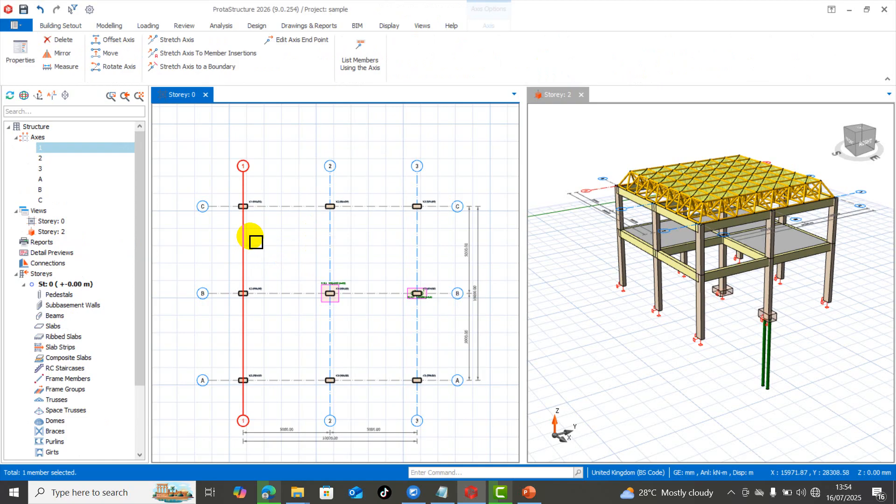
{"action": "left_click", "coordinate": [340, 293]}
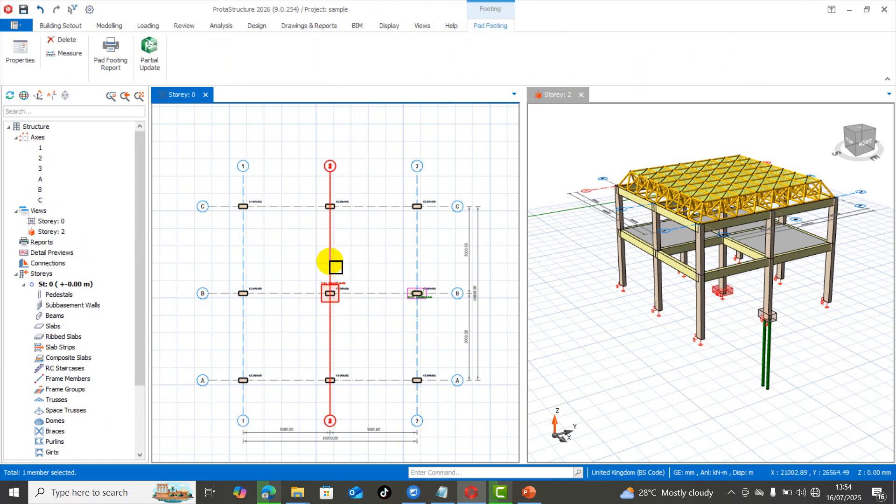
{"action": "key", "text": "Escape"}
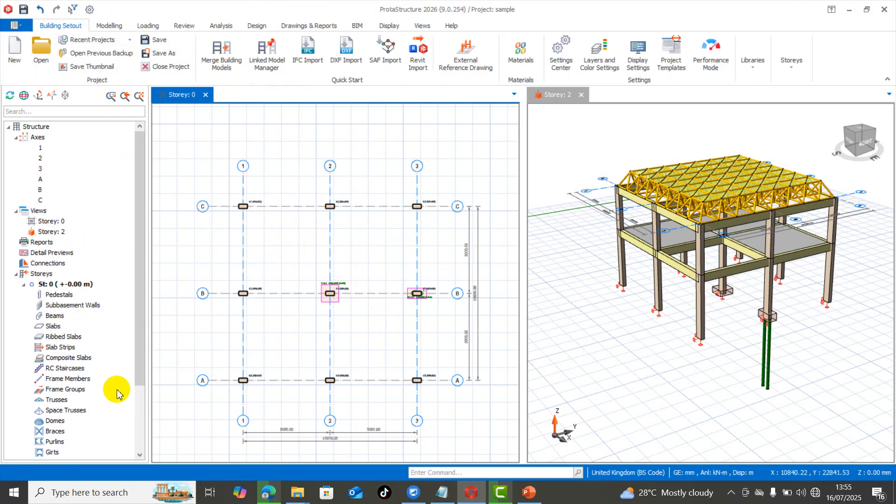
Step: Switch the plan view to storey 1 (+3.00 m)
{"action": "left_click", "coordinate": [145, 330]}
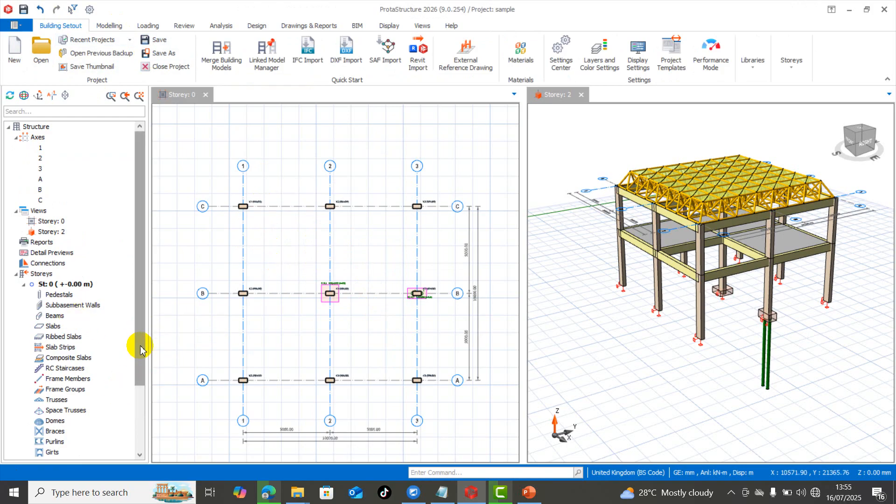
{"action": "left_click_drag", "start_coordinate": [140, 344], "coordinate": [139, 370]}
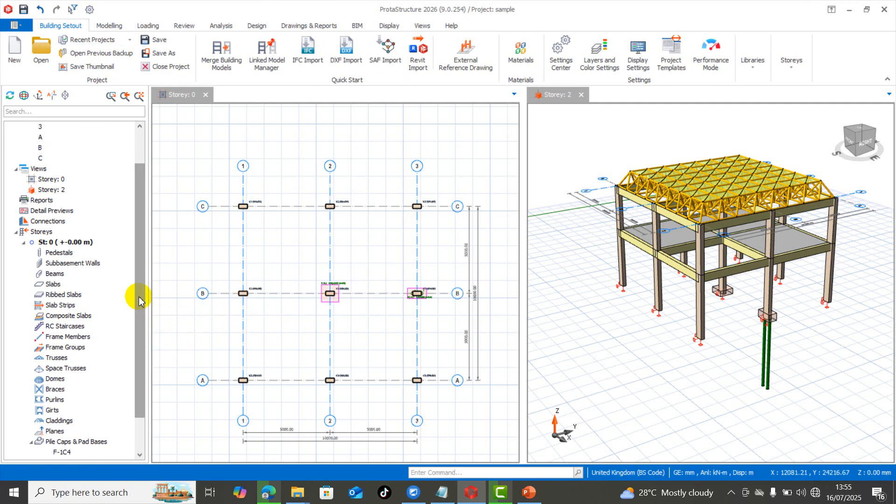
{"action": "left_click_drag", "start_coordinate": [139, 298], "coordinate": [133, 332]}
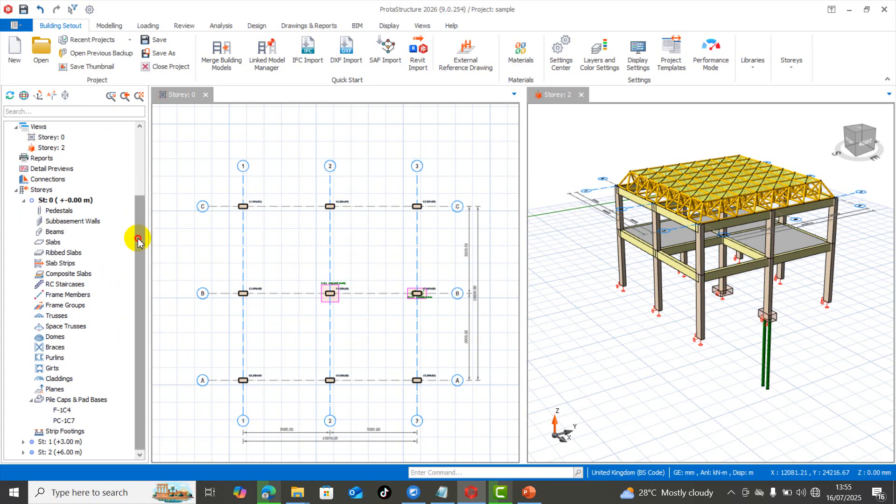
{"action": "left_click_drag", "start_coordinate": [136, 236], "coordinate": [150, 160]}
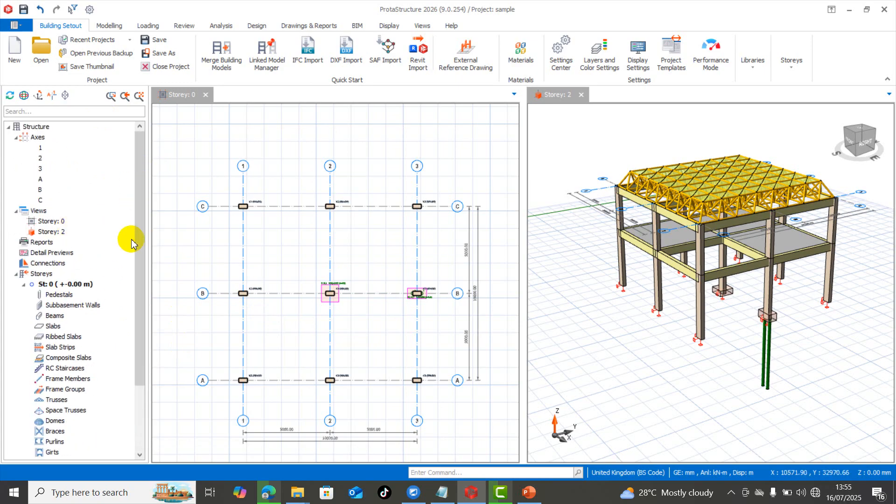
{"action": "left_click_drag", "start_coordinate": [140, 220], "coordinate": [140, 330]}
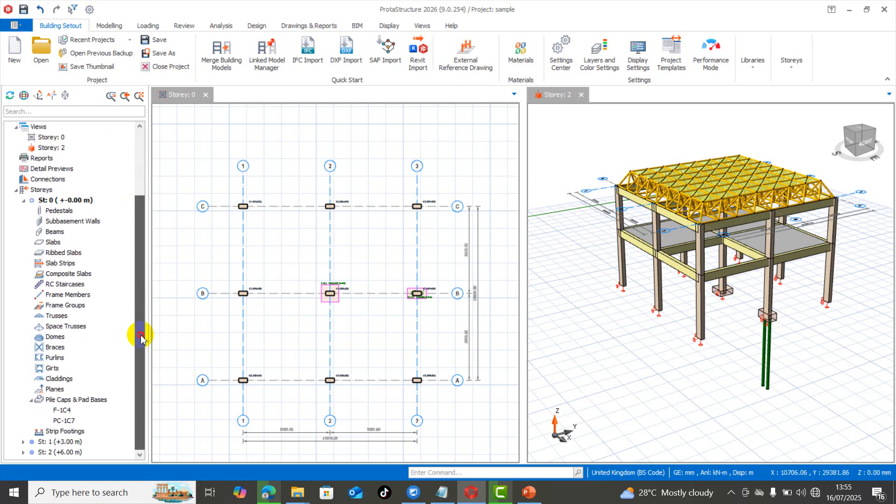
{"action": "double_click", "coordinate": [59, 442]}
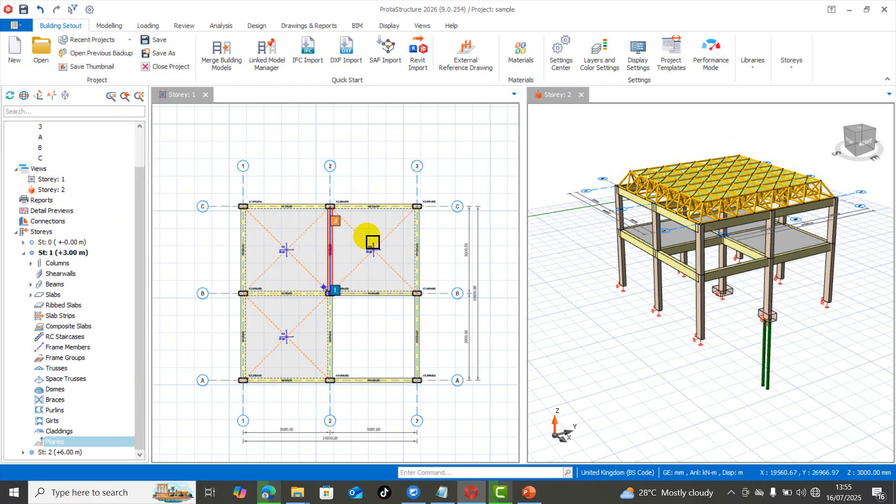
{"action": "scroll", "coordinate": [407, 231], "scroll_direction": "down", "scroll_amount": 2}
{"action": "scroll", "coordinate": [398, 259], "scroll_direction": "up", "scroll_amount": 2}
{"action": "scroll", "coordinate": [401, 331], "scroll_direction": "up", "scroll_amount": 1}
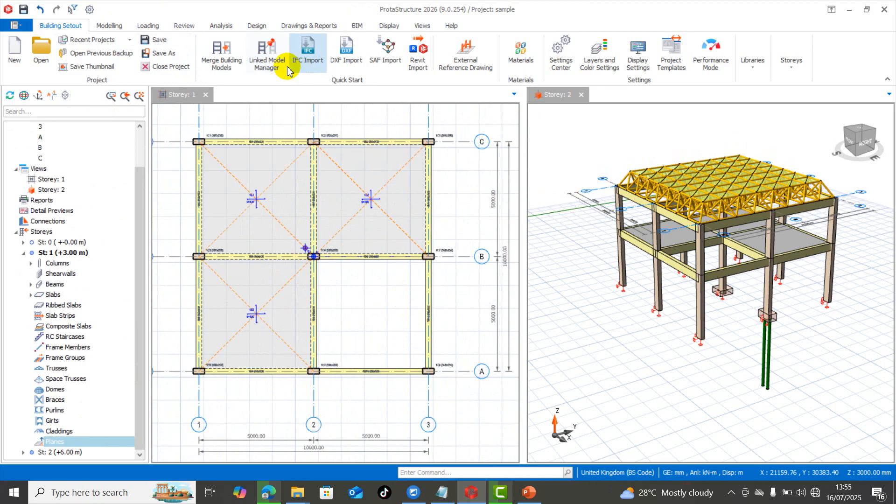
{"action": "left_click", "coordinate": [107, 25]}
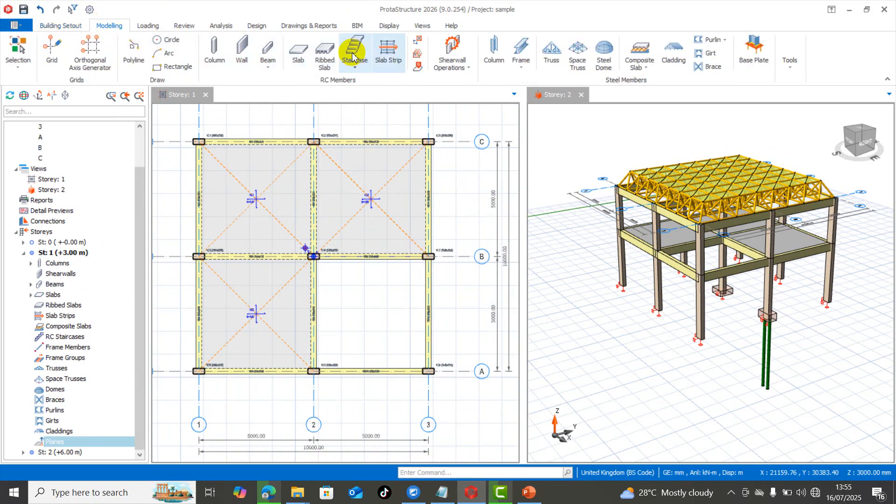
{"action": "left_click", "coordinate": [357, 69]}
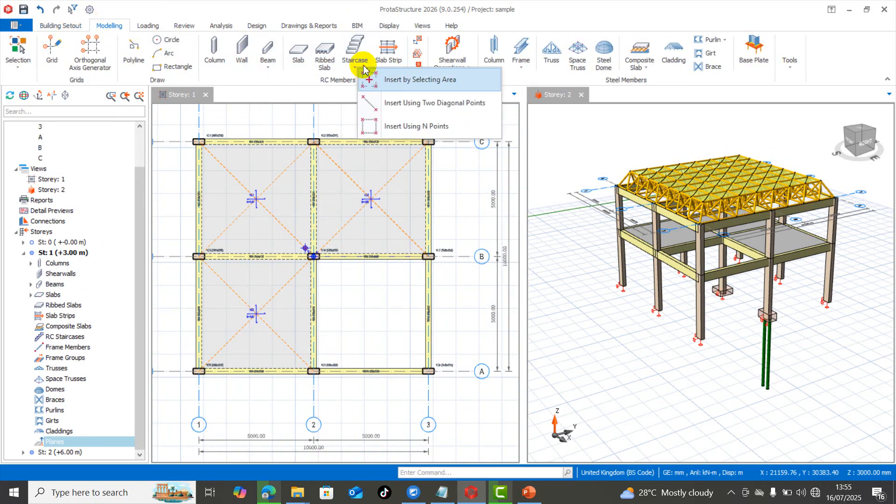
{"action": "left_click", "coordinate": [243, 27]}
{"action": "left_click", "coordinate": [255, 25]}
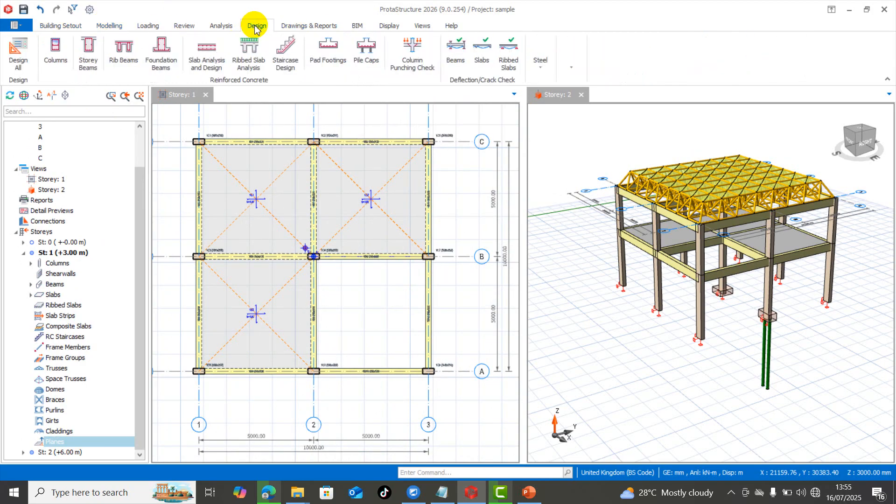
Step: Transfer the structural model to ProtaSteel for steel detailing and close the import log
{"action": "left_click", "coordinate": [309, 27]}
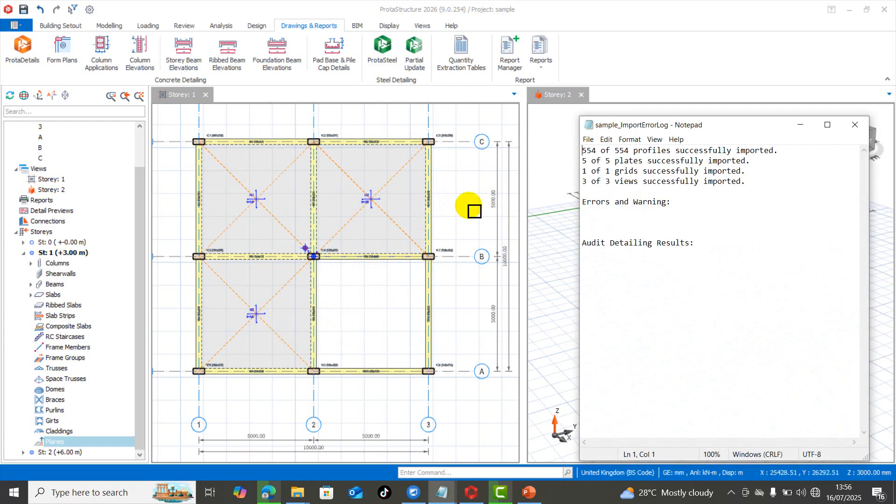
{"action": "left_click", "coordinate": [855, 125]}
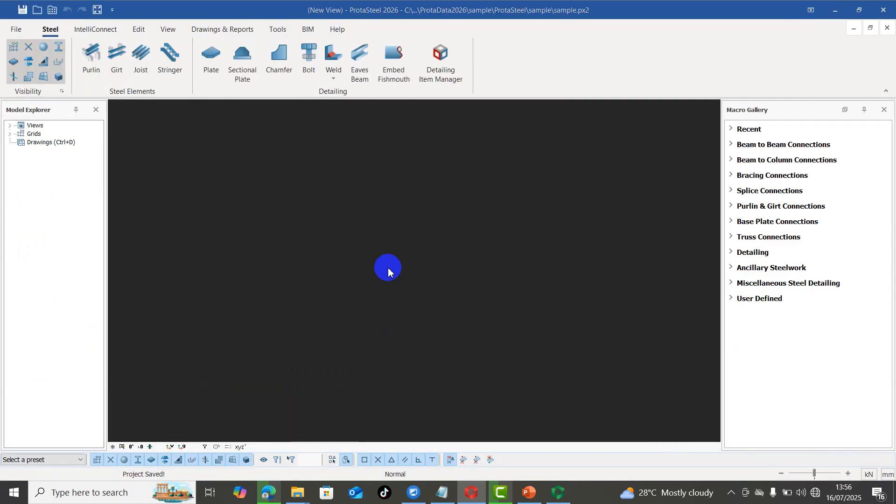
{"action": "key", "text": "ctrl+d"}
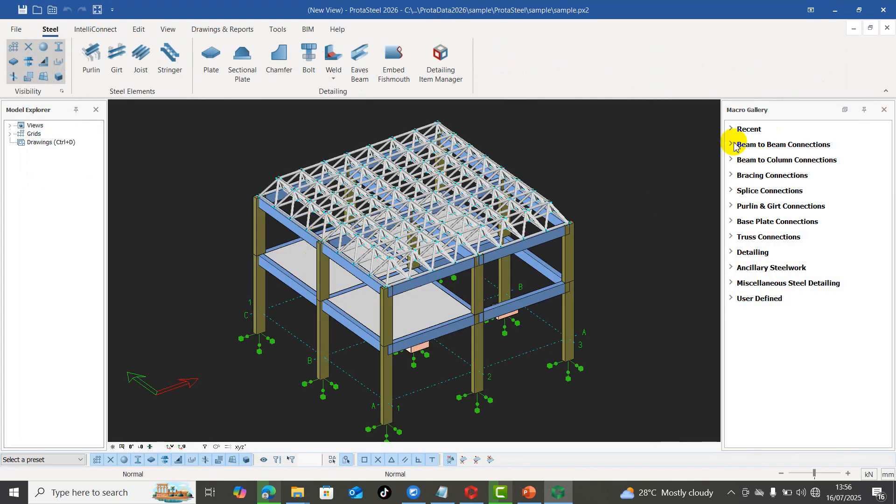
Step: Examine the available connection macros, including beam-to-beam, beam-to-column, bracing, base plate, truss, ancillary steelwork and miscellaneous steel detailing
{"action": "left_click", "coordinate": [736, 161]}
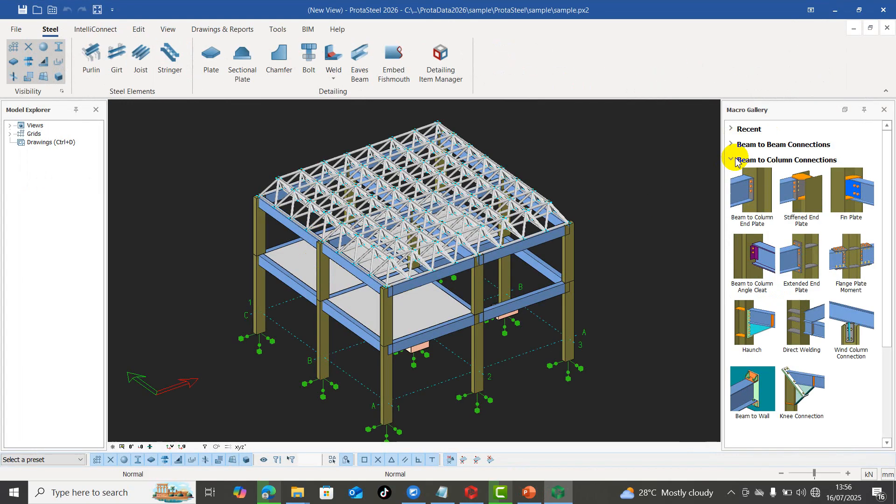
{"action": "left_click", "coordinate": [736, 161]}
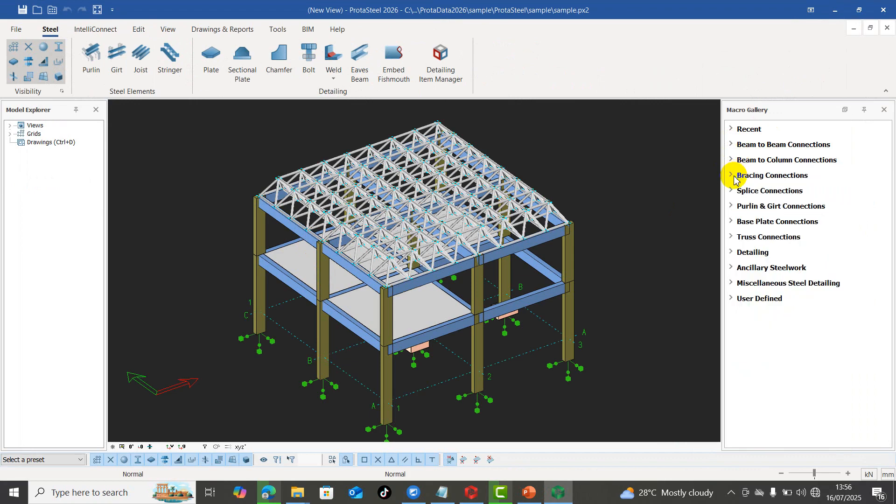
{"action": "left_click", "coordinate": [735, 223]}
{"action": "left_click", "coordinate": [734, 222]}
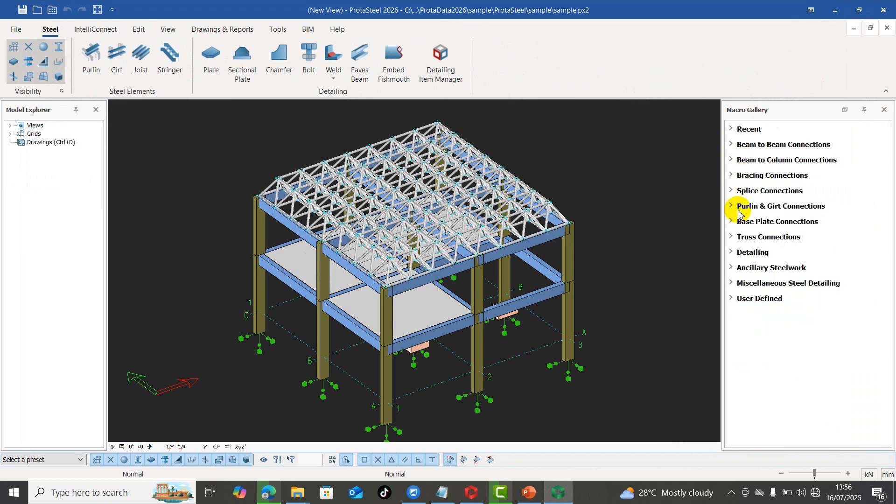
{"action": "left_click", "coordinate": [735, 239]}
{"action": "left_click", "coordinate": [735, 238]}
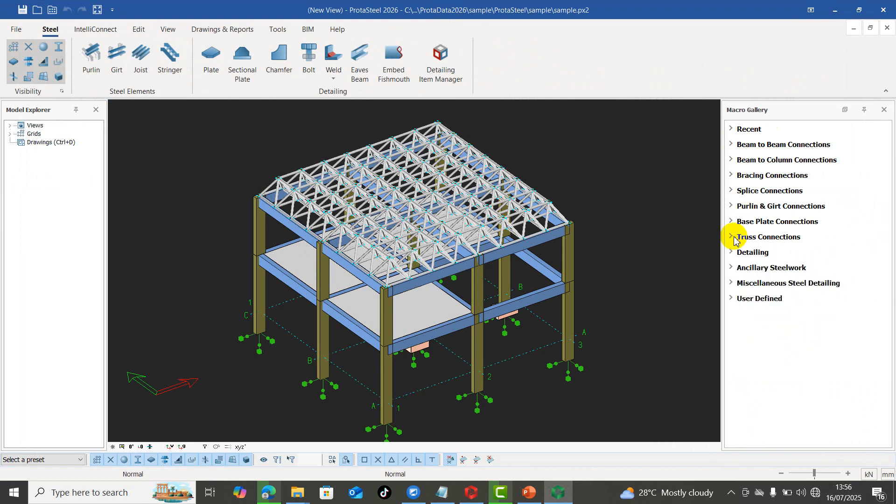
{"action": "left_click", "coordinate": [735, 270]}
{"action": "left_click", "coordinate": [735, 270]}
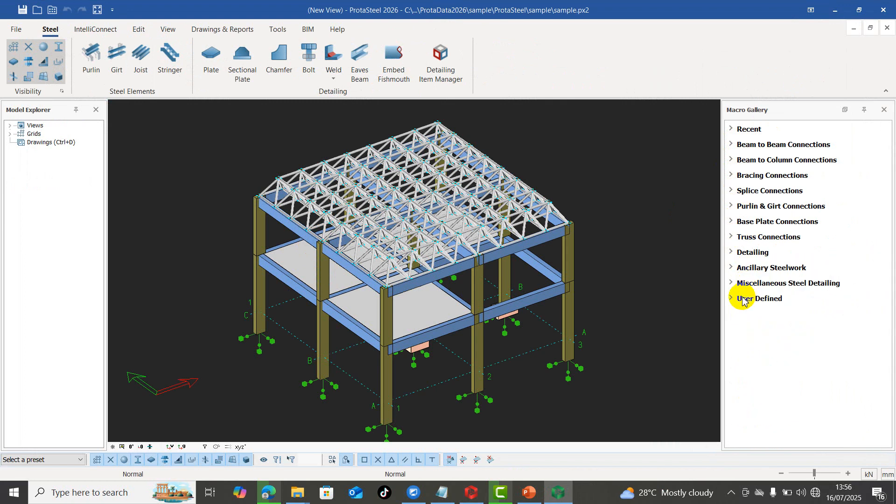
{"action": "left_click", "coordinate": [735, 287]}
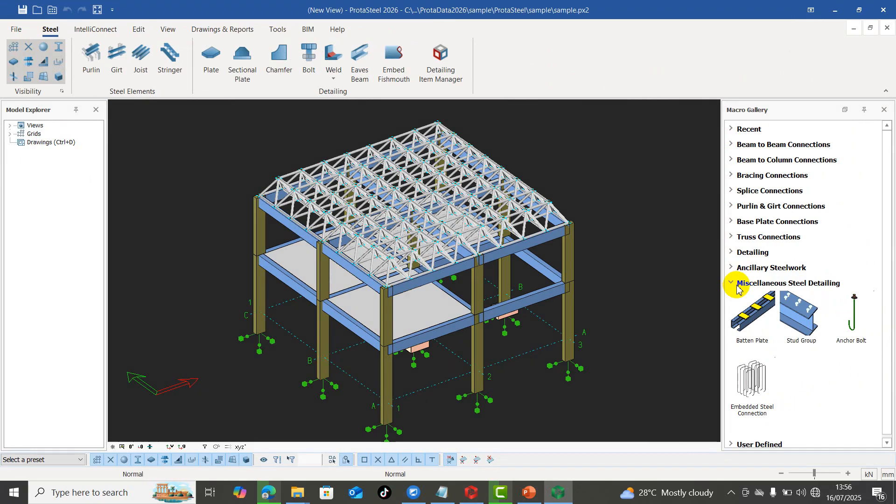
{"action": "left_click", "coordinate": [737, 282]}
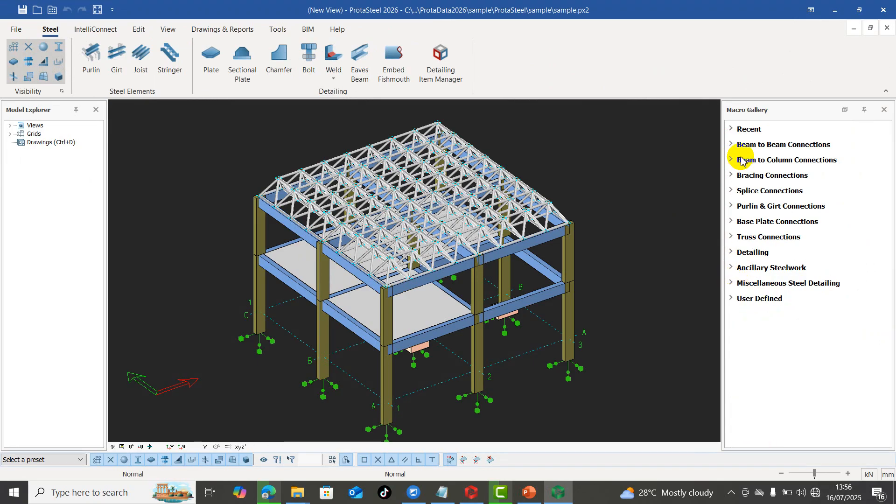
{"action": "left_click", "coordinate": [732, 144]}
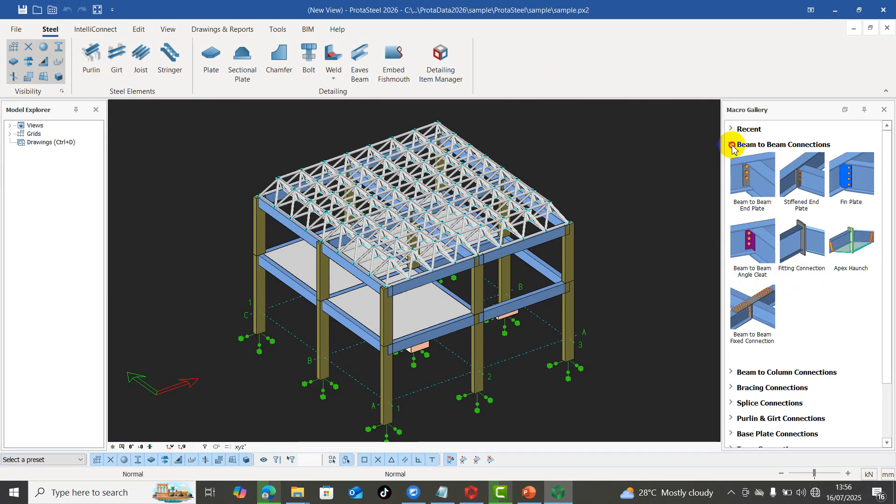
{"action": "left_click", "coordinate": [733, 144]}
{"action": "left_click", "coordinate": [731, 161]}
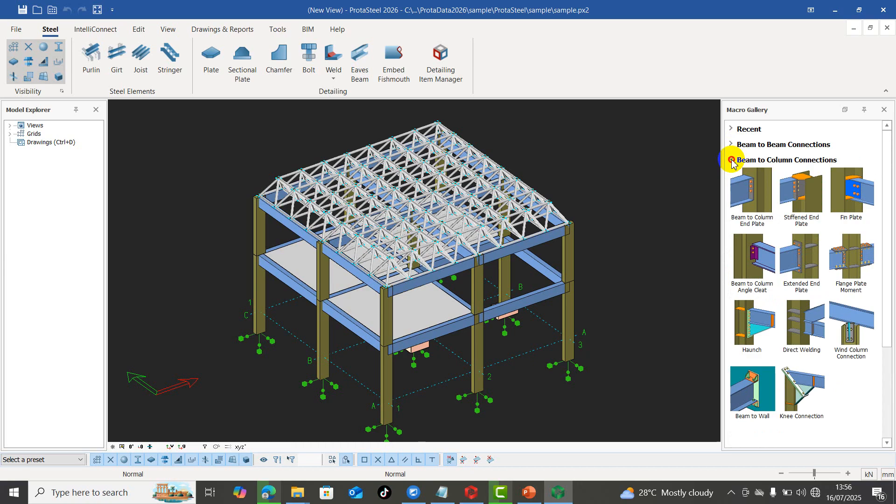
{"action": "left_click", "coordinate": [731, 160]}
{"action": "left_click", "coordinate": [734, 176]}
{"action": "left_click", "coordinate": [735, 176]}
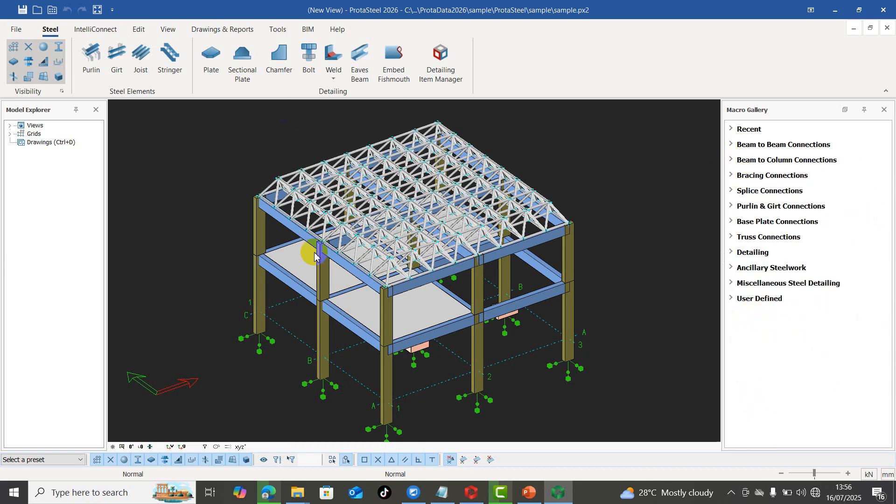
Step: Switch back to ProtaStructure and save the changes to the project
{"action": "left_click", "coordinate": [841, 17]}
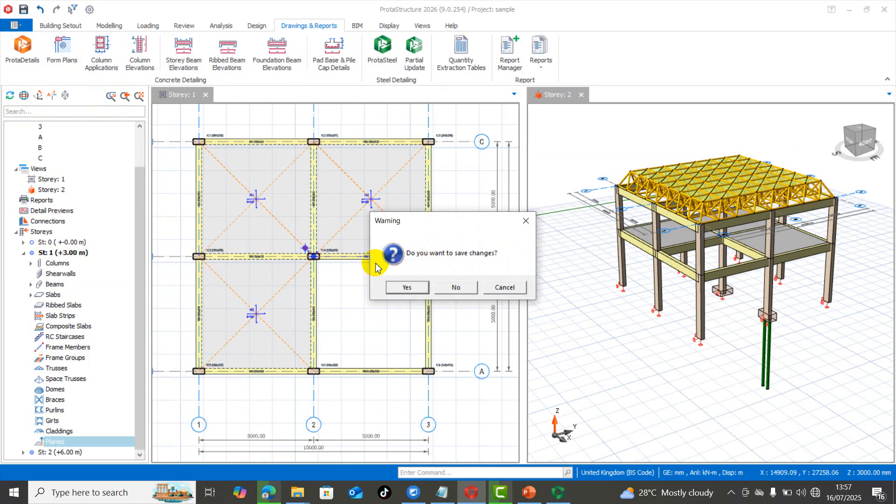
{"action": "left_click", "coordinate": [404, 287]}
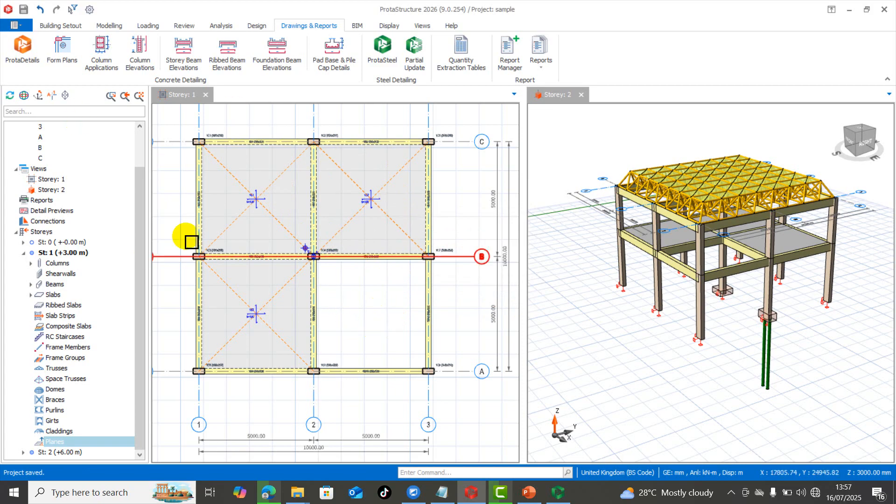
{"action": "scroll", "coordinate": [286, 254], "scroll_direction": "down", "scroll_amount": 2}
{"action": "scroll", "coordinate": [356, 236], "scroll_direction": "up", "scroll_amount": 2}
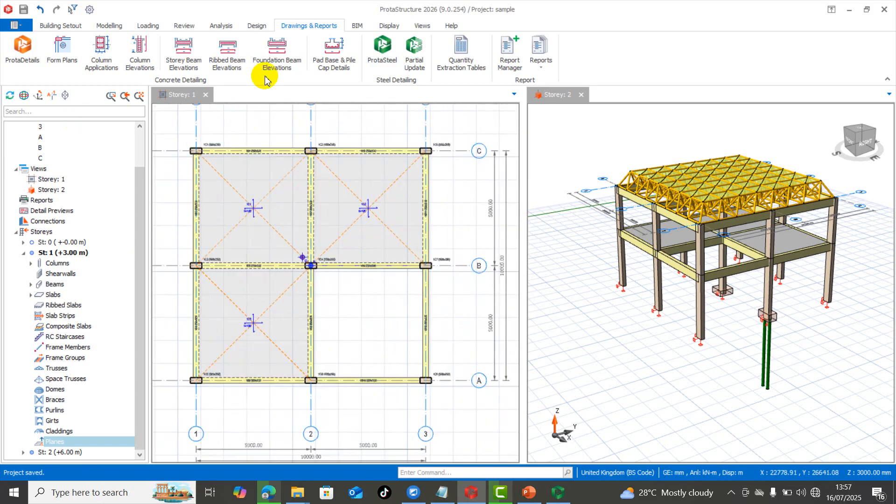
{"action": "left_click", "coordinate": [116, 26]}
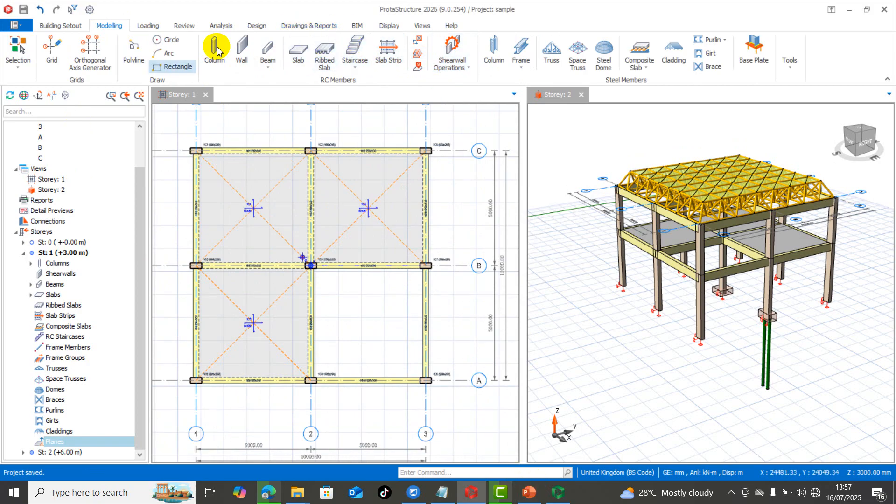
{"action": "left_click", "coordinate": [306, 26]}
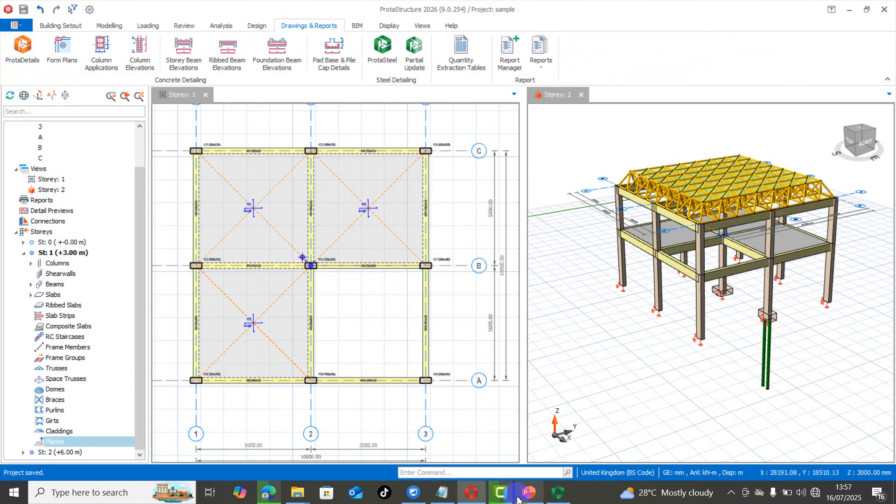
{"action": "mouse_move", "coordinate": [483, 496]}
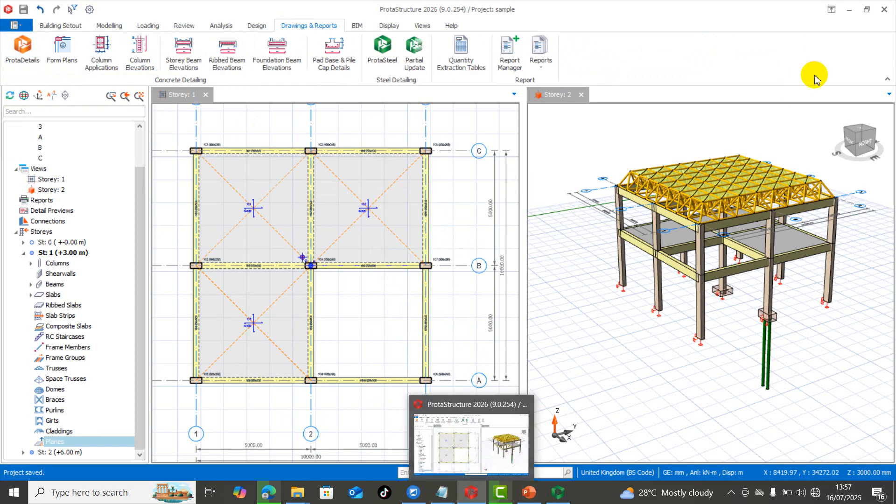
{"action": "left_click", "coordinate": [848, 10]}
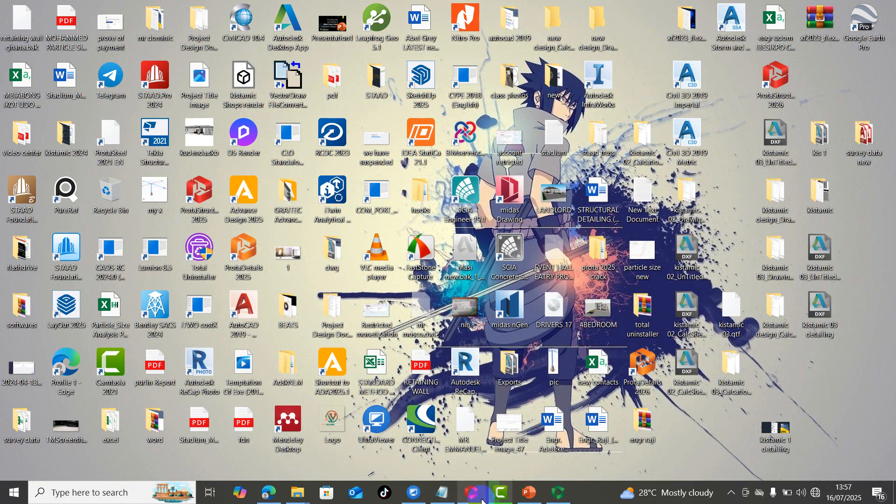
{"action": "left_click", "coordinate": [478, 497]}
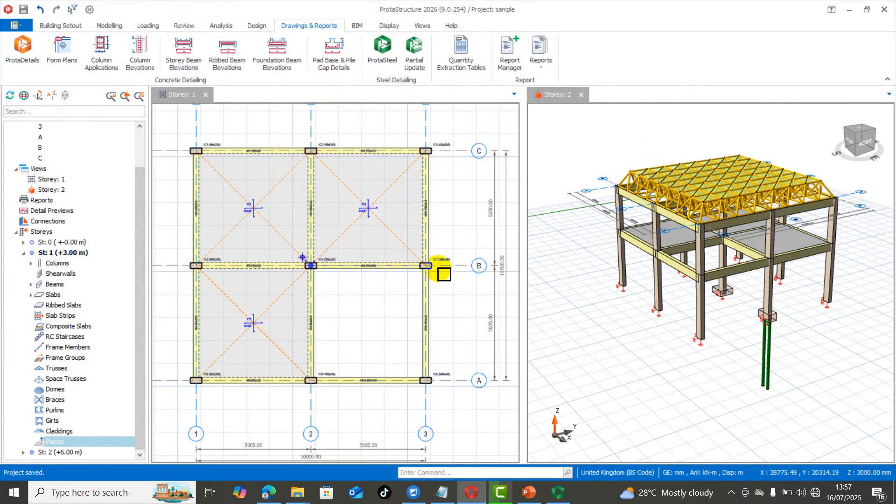
{"action": "left_click", "coordinate": [117, 28]}
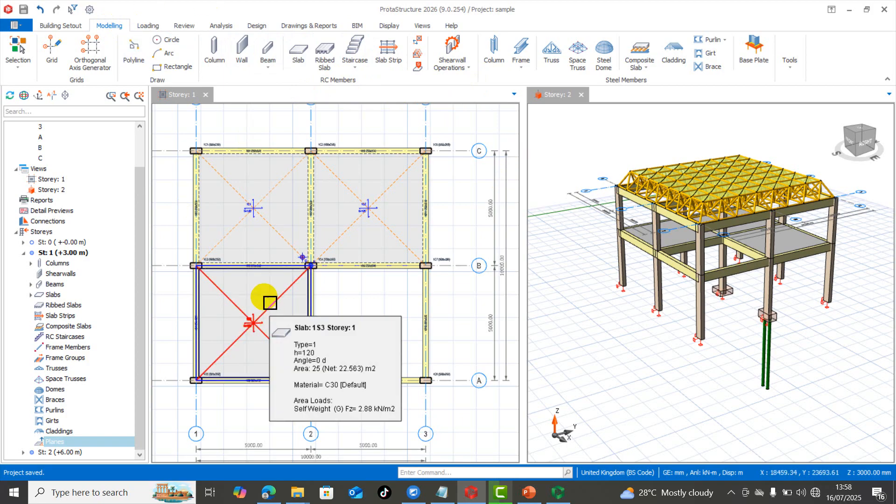
{"action": "left_click", "coordinate": [362, 70]}
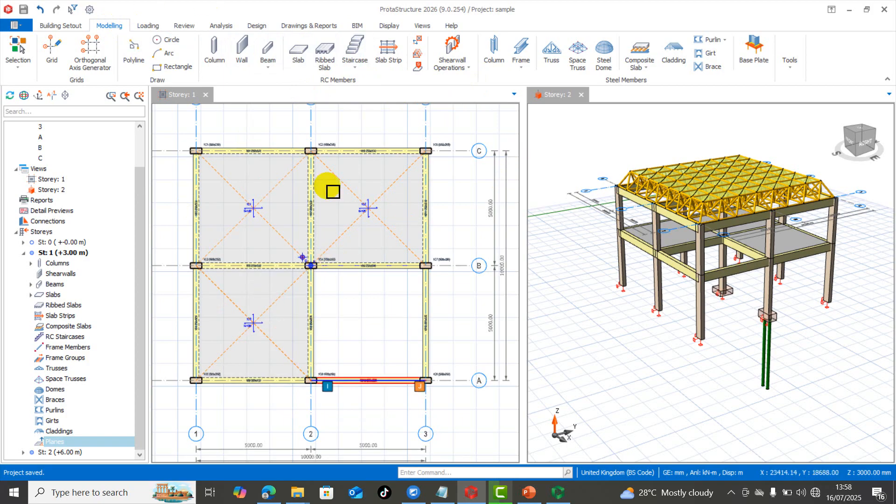
{"action": "left_click", "coordinate": [355, 70]}
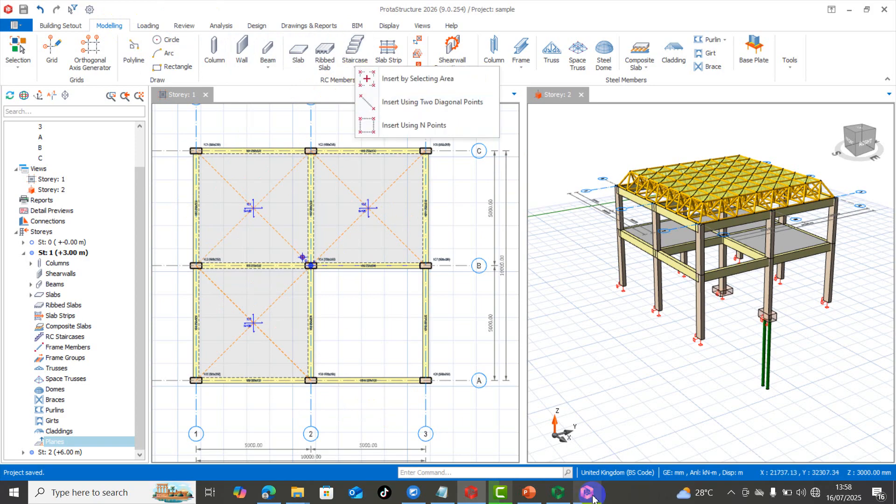
{"action": "mouse_move", "coordinate": [591, 498]}
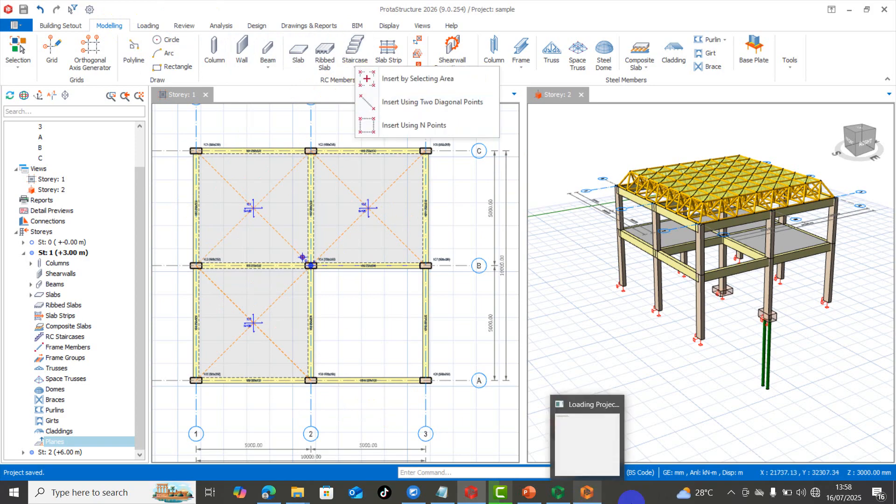
{"action": "left_click", "coordinate": [592, 502]}
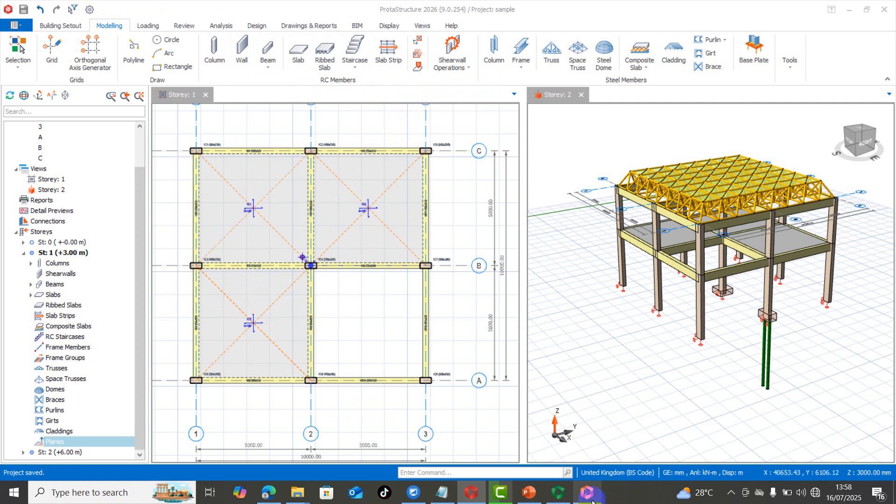
{"action": "left_click", "coordinate": [645, 330]}
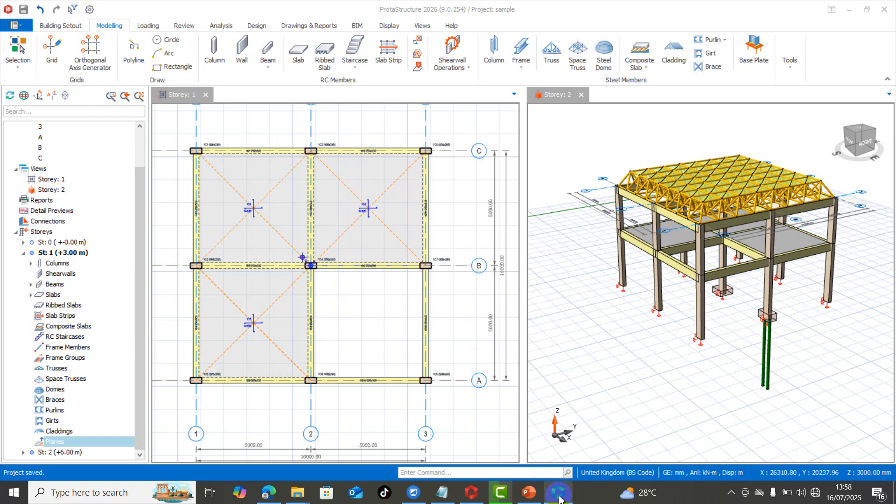
{"action": "mouse_move", "coordinate": [560, 499]}
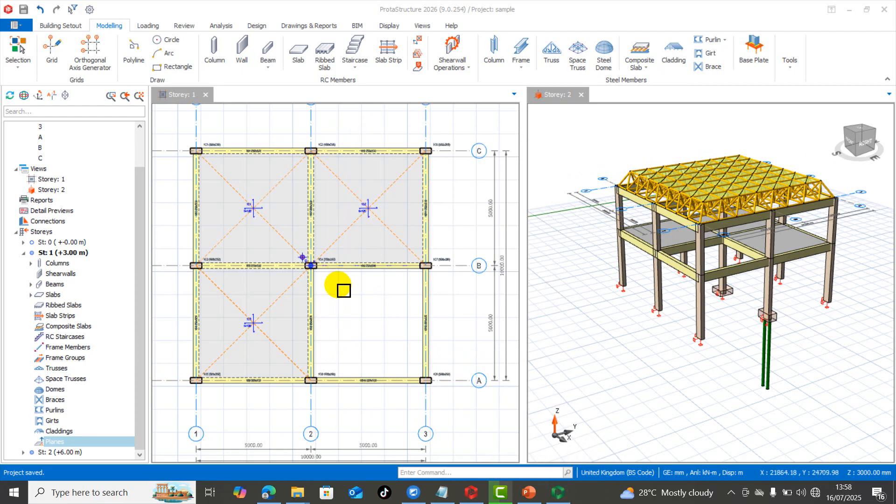
{"action": "left_click", "coordinate": [332, 219]}
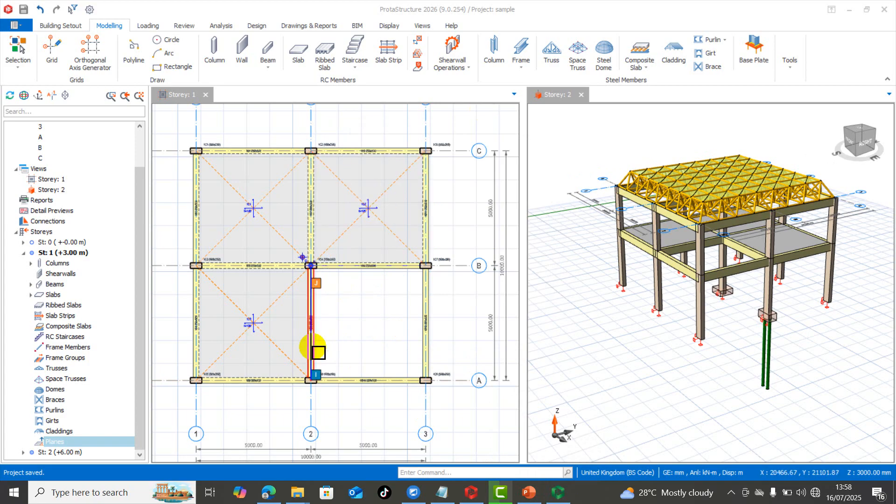
{"action": "left_click", "coordinate": [327, 266]}
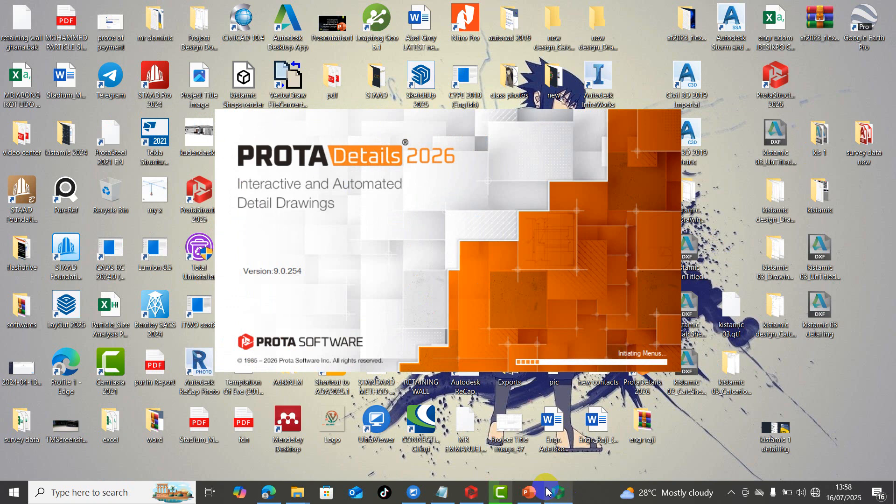
{"action": "left_click", "coordinate": [468, 498]}
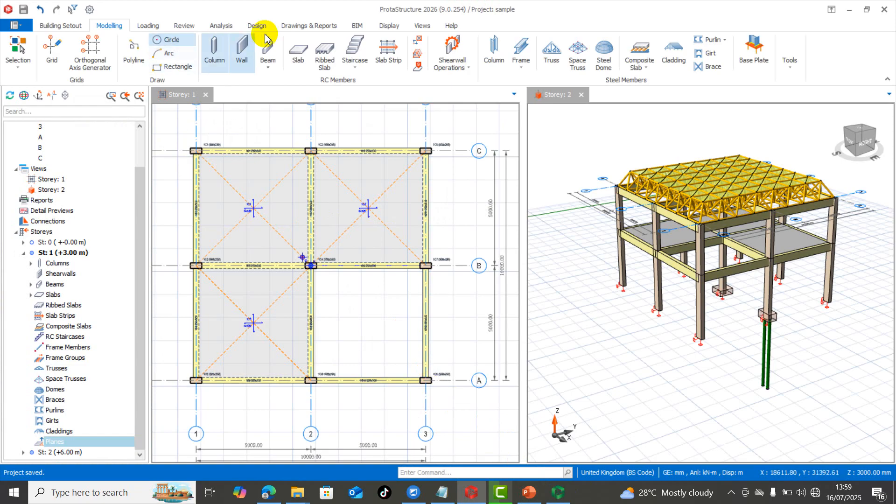
{"action": "left_click", "coordinate": [354, 70]}
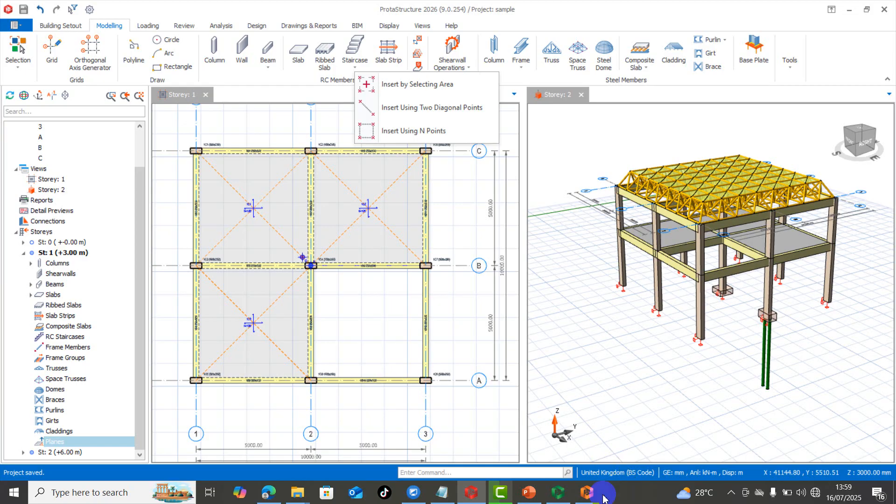
Step: Switch to ProtaDetails, auto-generate the selected detail drawings for storeys 0, 1 and 2, and place them in the new drawing
{"action": "left_click", "coordinate": [589, 494]}
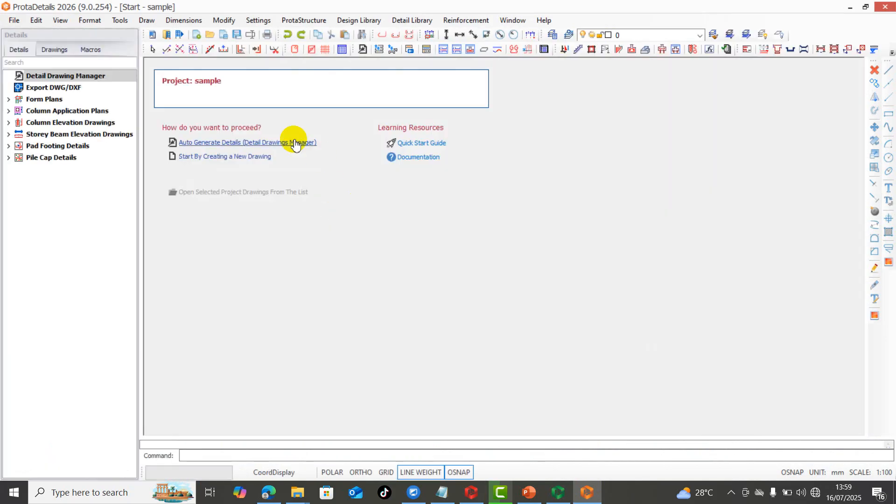
{"action": "left_click", "coordinate": [261, 143]}
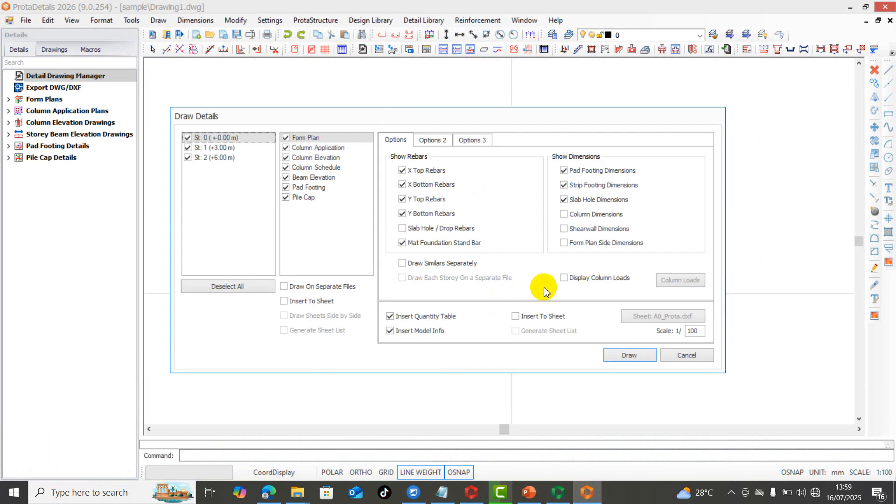
{"action": "left_click", "coordinate": [631, 356]}
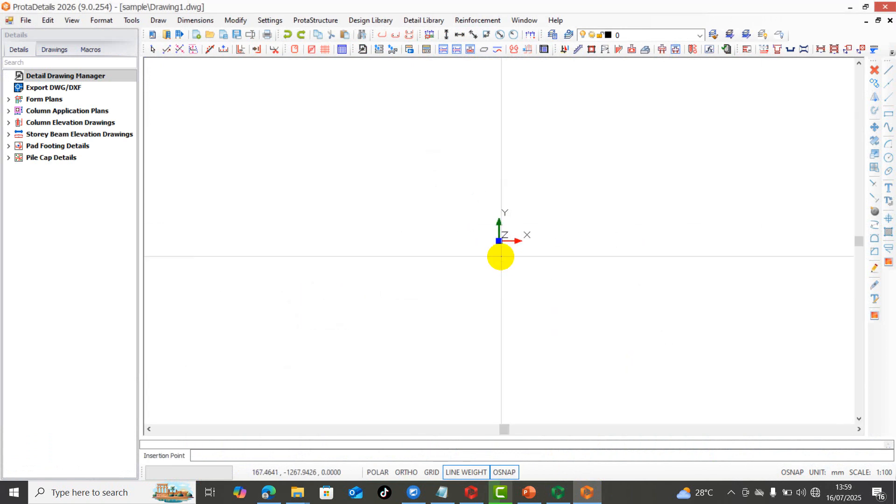
{"action": "left_click", "coordinate": [430, 414]}
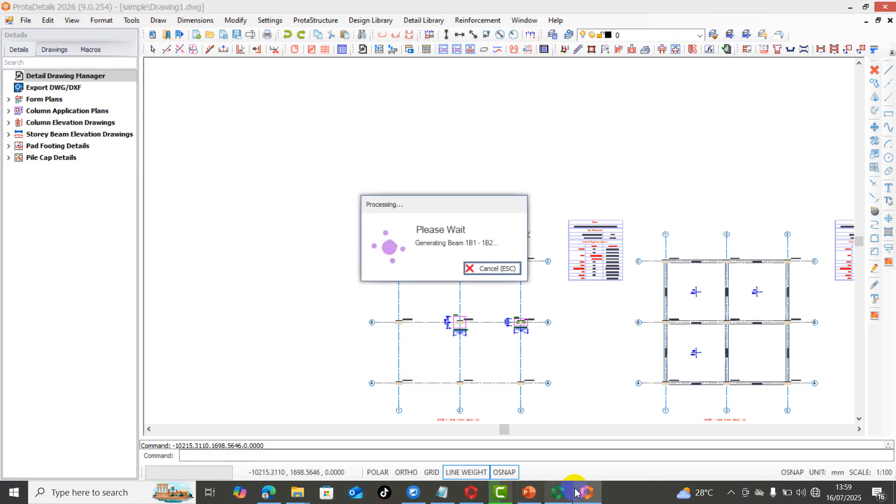
Step: Switch back to ProtaStructure and start an RC staircase using two diagonal points along the axis 3 beam's inner face, from axis B to A
{"action": "left_click", "coordinate": [470, 494]}
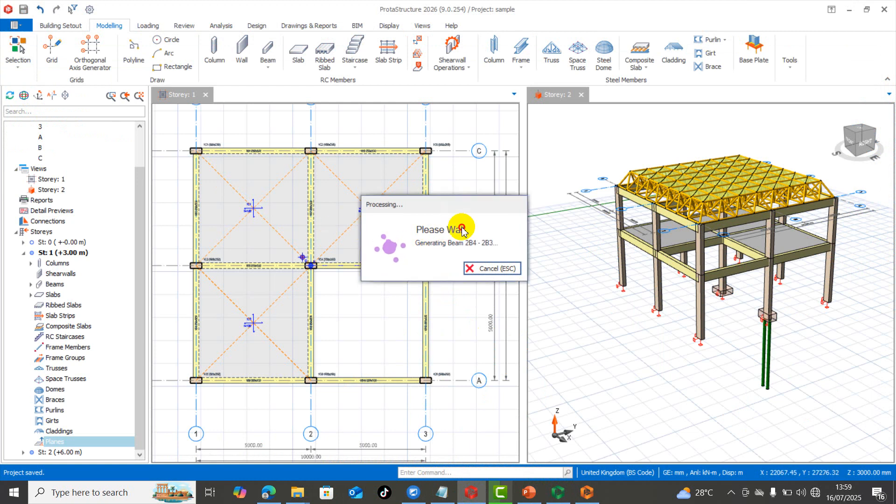
{"action": "left_click", "coordinate": [358, 68]}
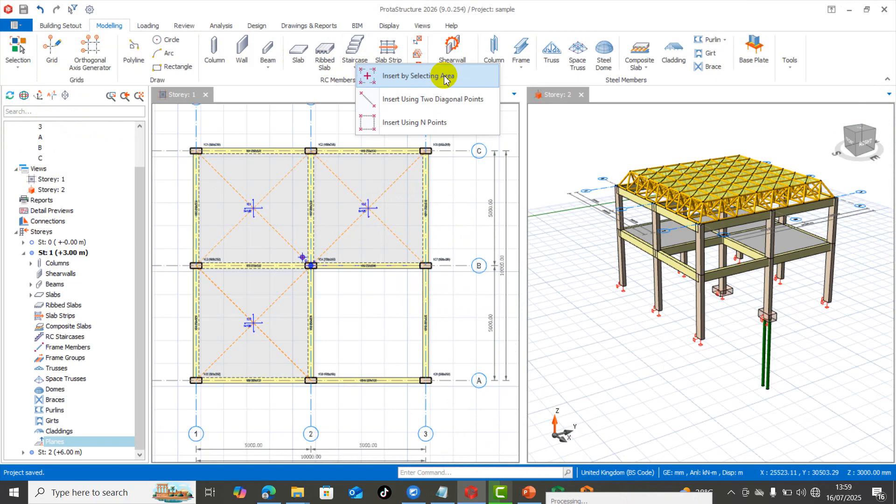
{"action": "left_click", "coordinate": [440, 104]}
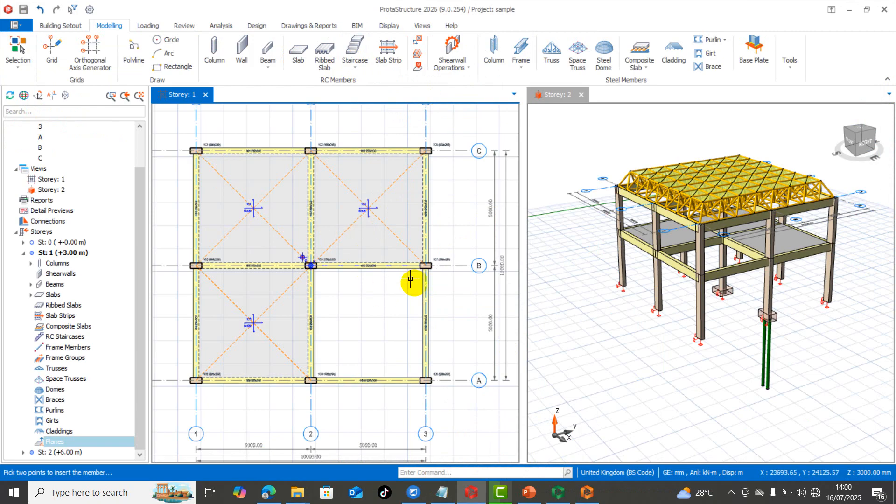
{"action": "scroll", "coordinate": [420, 267], "scroll_direction": "up", "scroll_amount": 4}
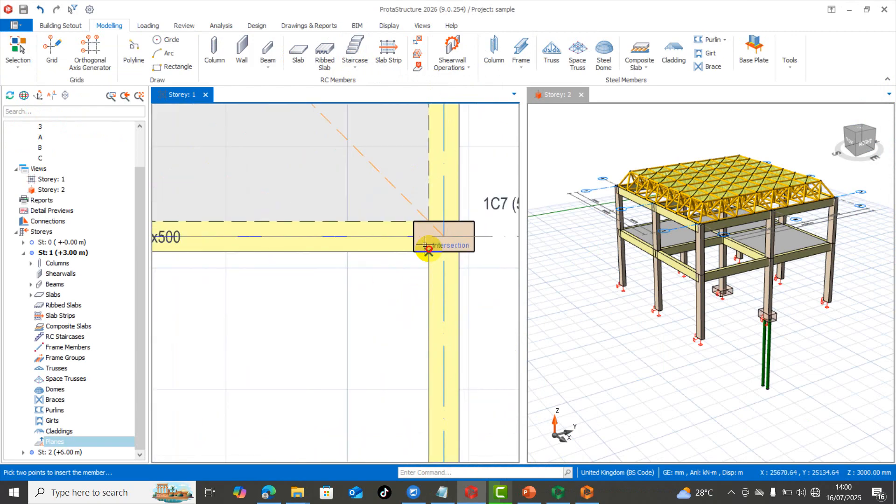
{"action": "left_click", "coordinate": [425, 245]}
{"action": "scroll", "coordinate": [439, 224], "scroll_direction": "down", "scroll_amount": 4}
{"action": "scroll", "coordinate": [444, 351], "scroll_direction": "up", "scroll_amount": 4}
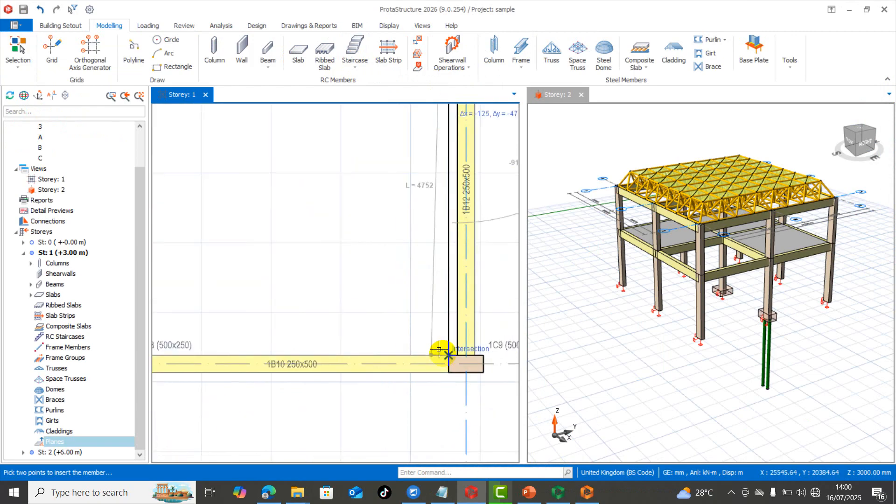
{"action": "left_click", "coordinate": [469, 318]}
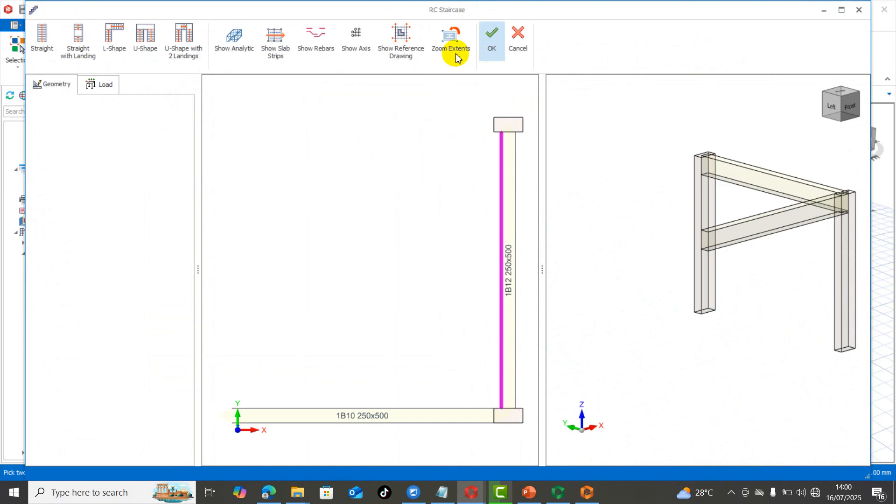
Step: Assign the staircase the 2.38 kN/m2 Room dead load and the 1.50 kN/m2 live load for Residential Communal Areas with limited use
{"action": "left_click", "coordinate": [95, 86]}
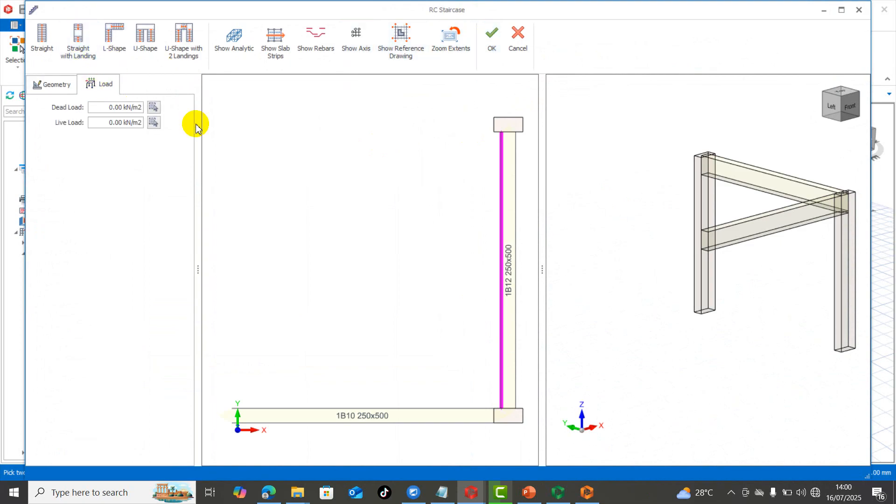
{"action": "left_click", "coordinate": [154, 109]}
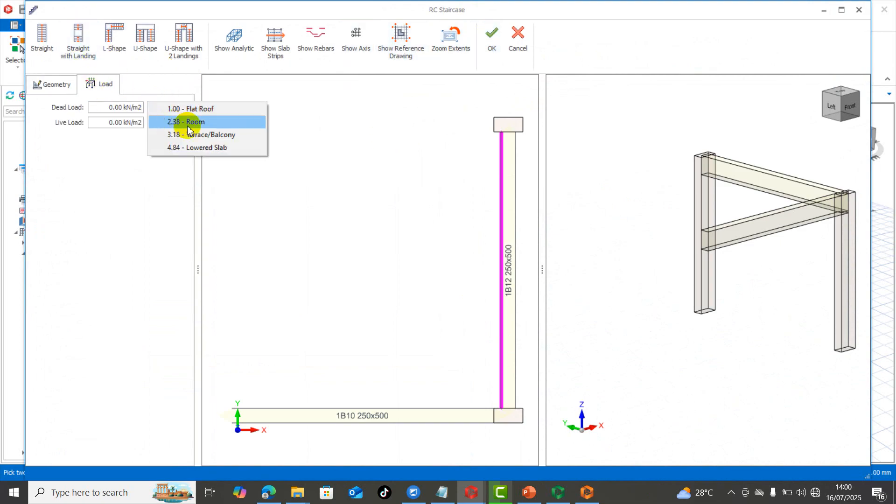
{"action": "left_click", "coordinate": [222, 123]}
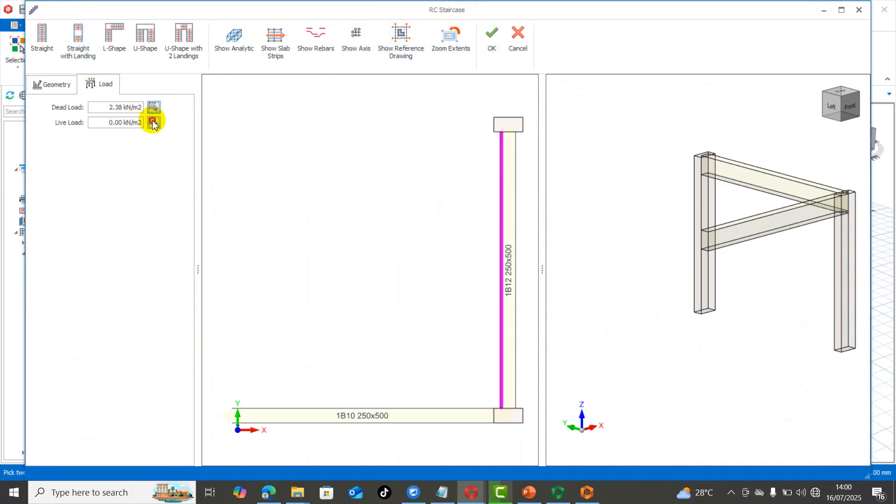
{"action": "left_click", "coordinate": [154, 122]}
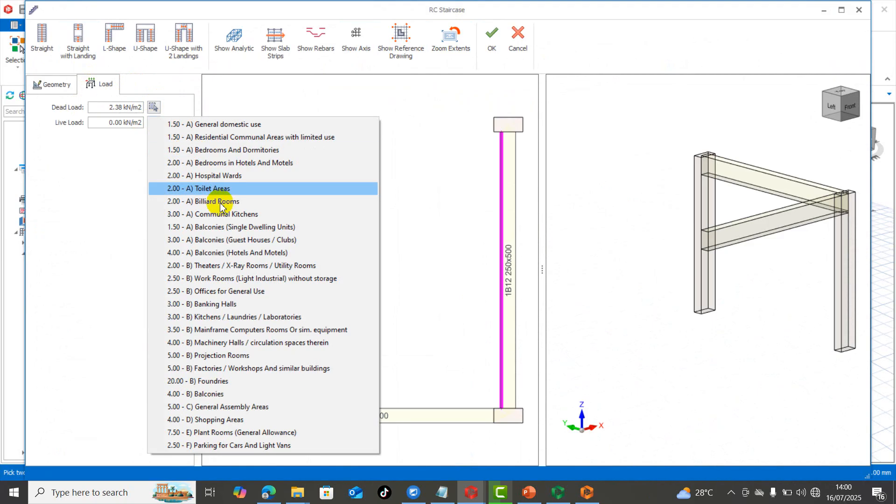
{"action": "left_click", "coordinate": [297, 138]}
{"action": "left_click", "coordinate": [75, 93]}
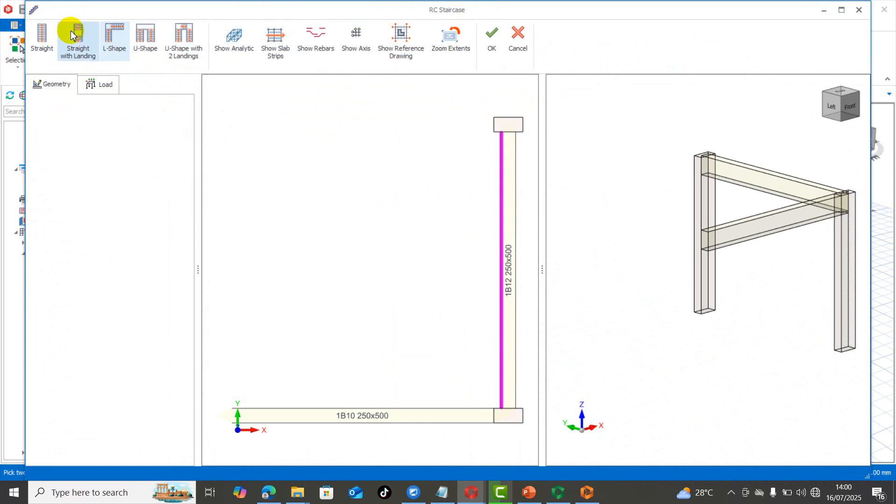
Step: Lay out a straight stair flight along the inner face of beam 1B12, between the columns at its two ends
{"action": "left_click", "coordinate": [42, 38]}
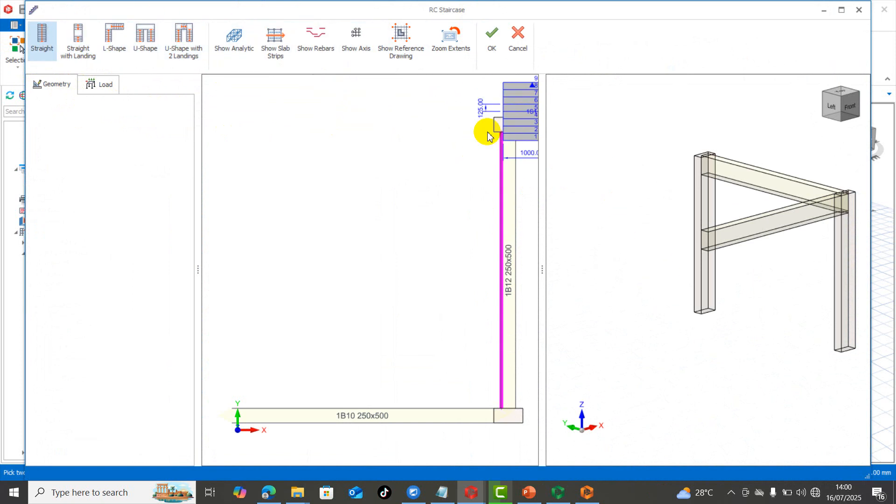
{"action": "left_click", "coordinate": [501, 132]}
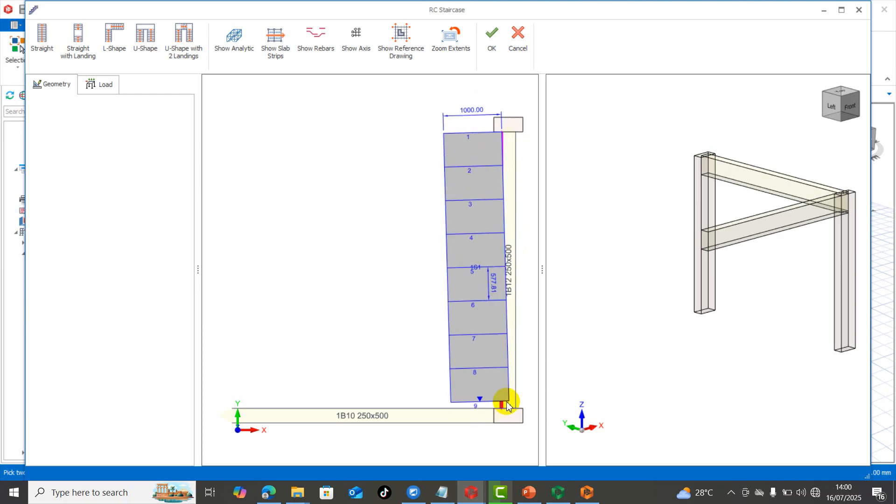
{"action": "left_click", "coordinate": [500, 407]}
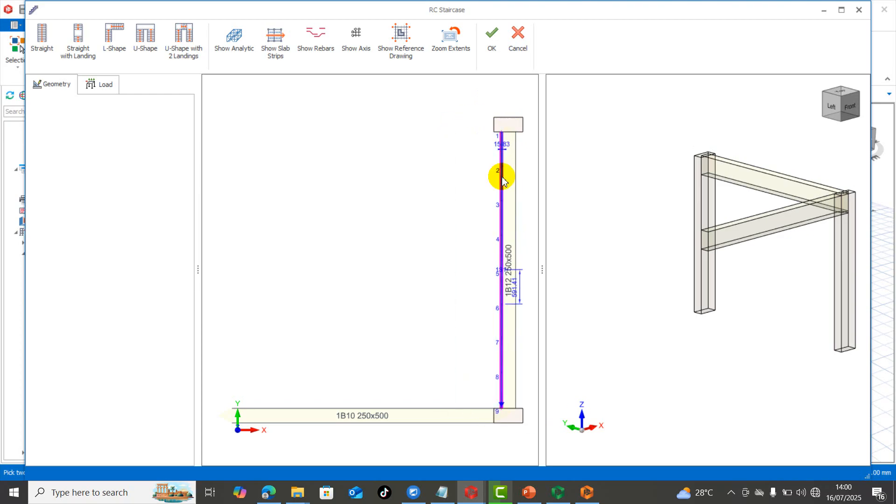
{"action": "left_click", "coordinate": [500, 130]}
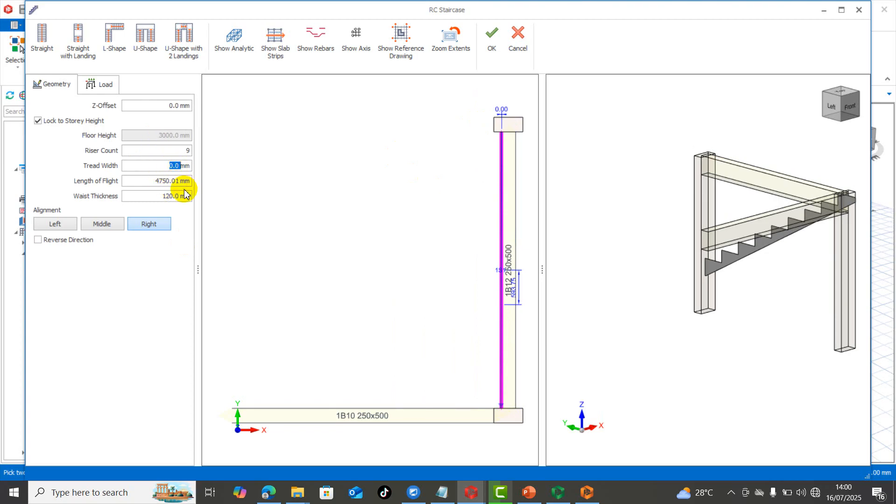
Step: Set the flight's tread width to 1200 mm, align it to the left and reverse its direction
{"action": "type", "text": "1200"}
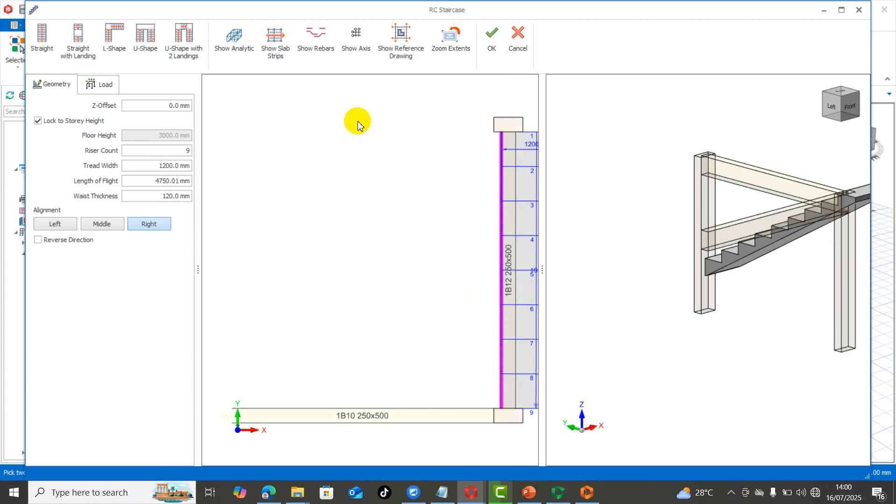
{"action": "left_click", "coordinate": [55, 225]}
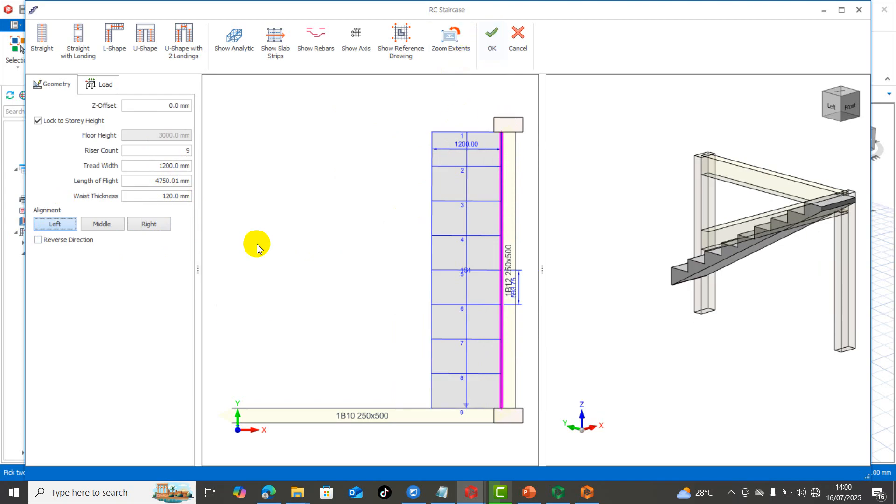
{"action": "left_click", "coordinate": [39, 240]}
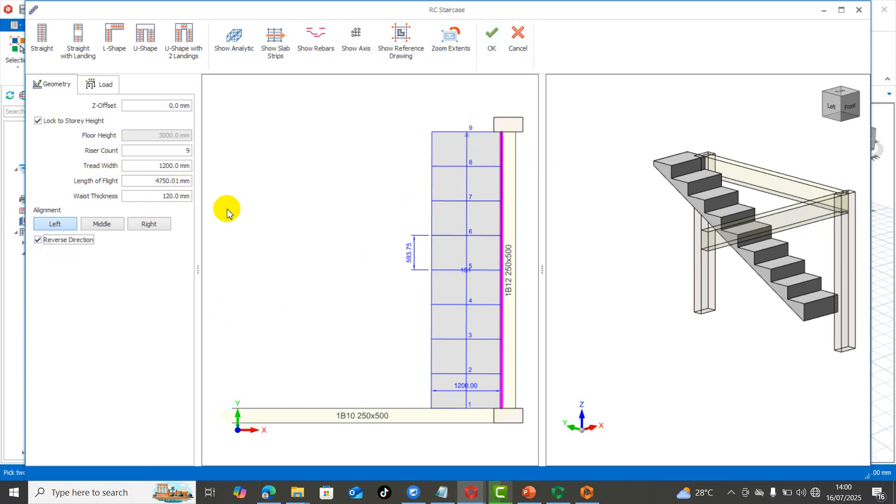
Step: Accept the straight staircase and insert it into storey 1, allowing the building analysis results to be invalidated
{"action": "left_click", "coordinate": [492, 35]}
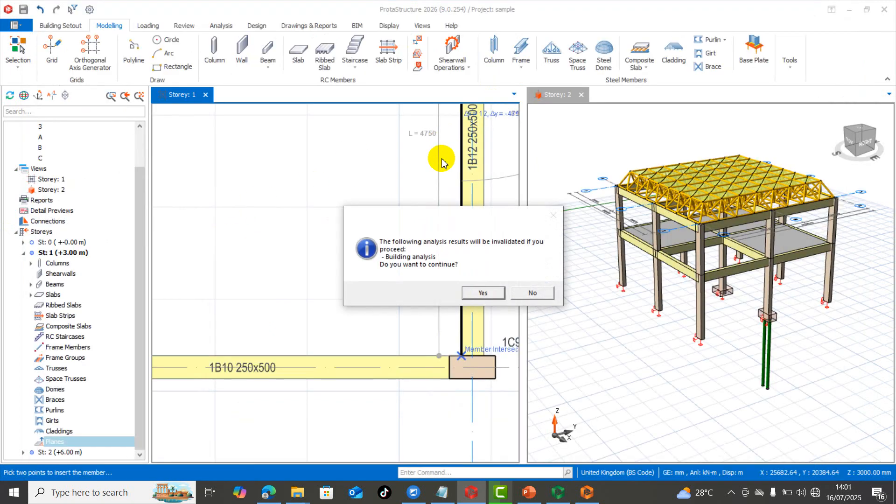
{"action": "left_click", "coordinate": [483, 294]}
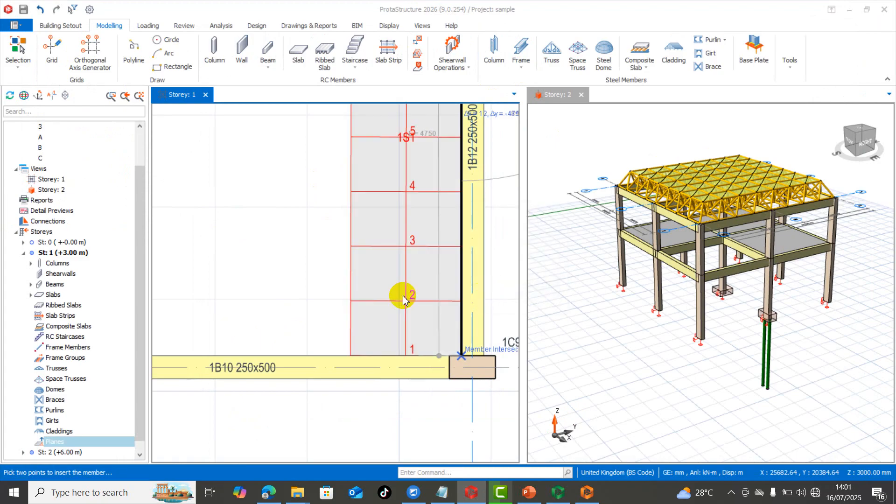
{"action": "scroll", "coordinate": [414, 293], "scroll_direction": "down", "scroll_amount": 1}
{"action": "scroll", "coordinate": [414, 293], "scroll_direction": "down", "scroll_amount": 1}
{"action": "scroll", "coordinate": [765, 284], "scroll_direction": "up", "scroll_amount": 3}
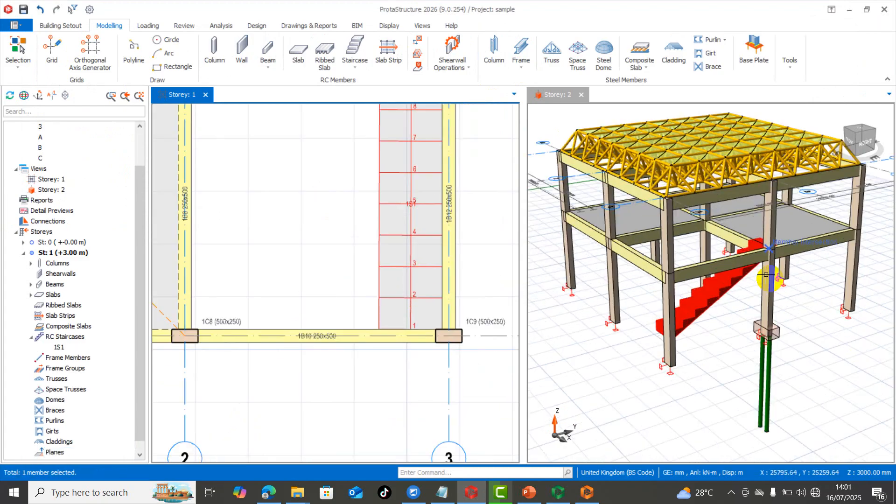
Step: Delete the straight staircase beside beam 1B12 from the model
{"action": "middle_click_drag", "start_coordinate": [694, 342], "coordinate": [762, 346]}
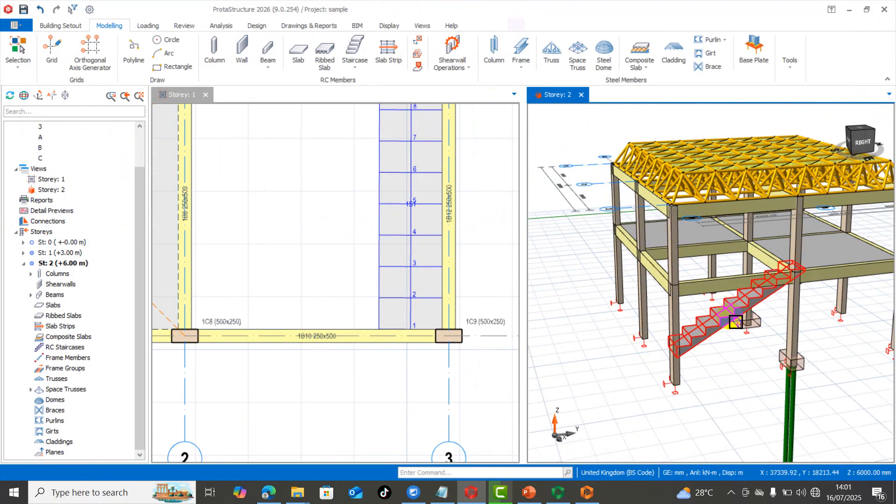
{"action": "left_click", "coordinate": [732, 317]}
{"action": "key", "text": "Delete"}
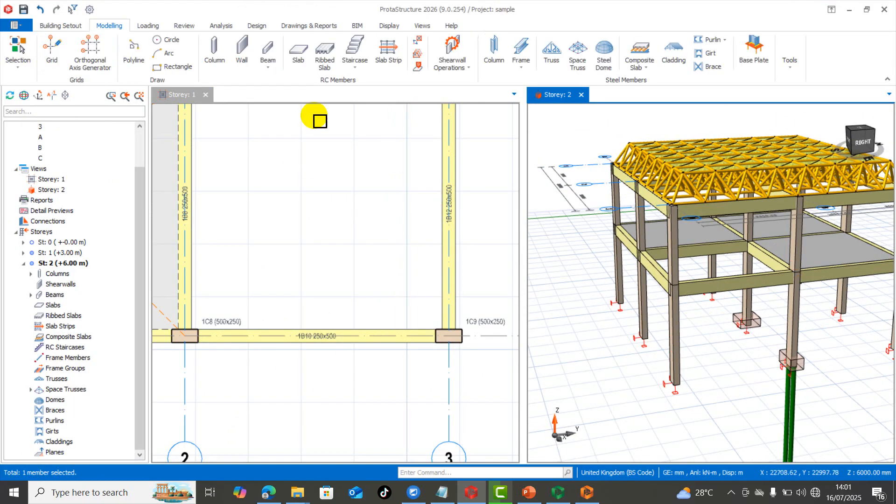
{"action": "left_click", "coordinate": [355, 61]}
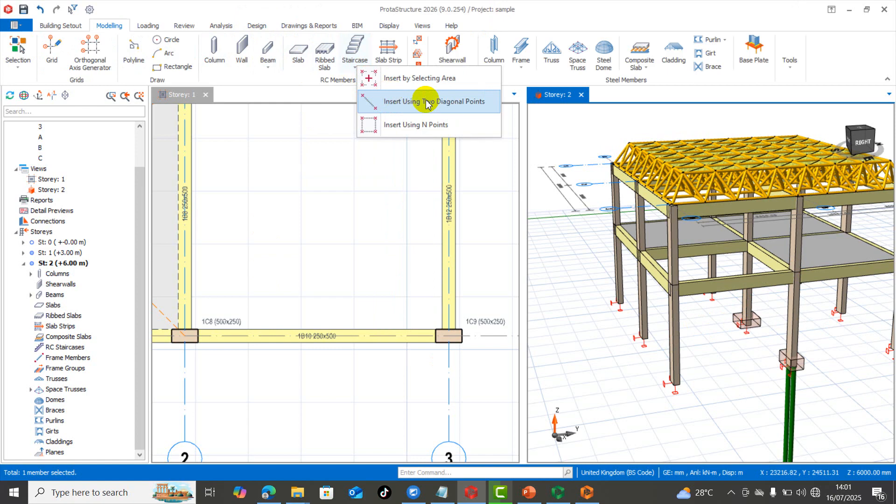
{"action": "left_click", "coordinate": [406, 123]}
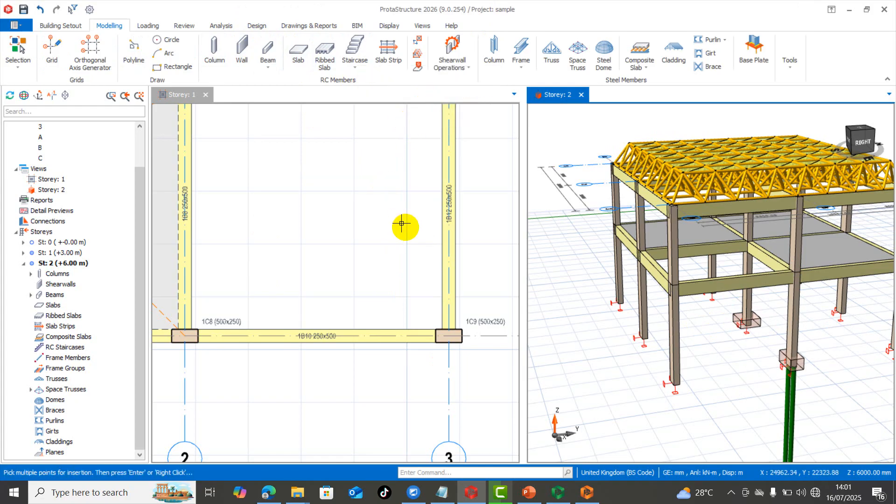
{"action": "scroll", "coordinate": [402, 226], "scroll_direction": "down", "scroll_amount": 3}
{"action": "scroll", "coordinate": [261, 140], "scroll_direction": "up", "scroll_amount": 5}
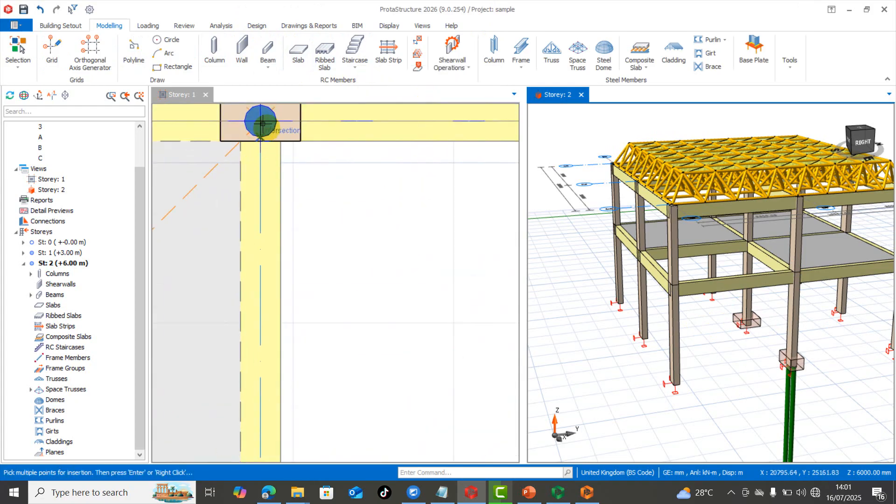
{"action": "left_click", "coordinate": [259, 116]}
{"action": "scroll", "coordinate": [241, 202], "scroll_direction": "down", "scroll_amount": 3}
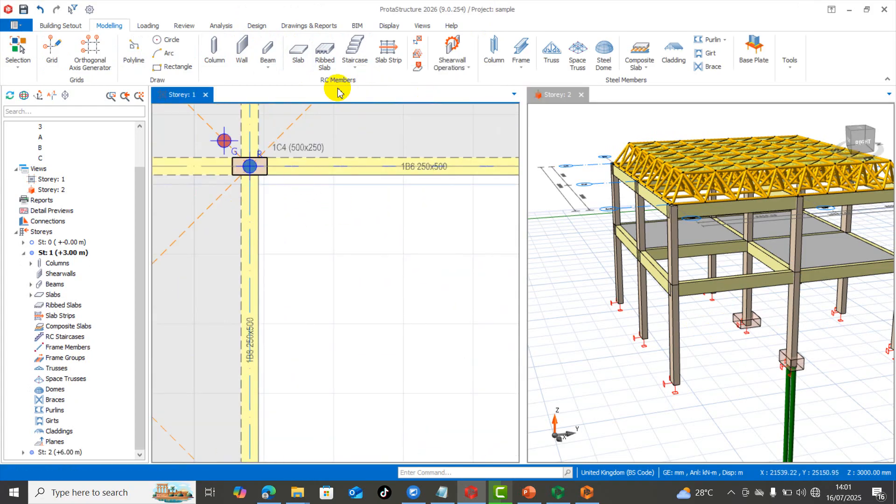
Step: Start an RC staircase using N points on storey 1, placing its first two points at columns 1C4 and 1C7
{"action": "left_click", "coordinate": [356, 66]}
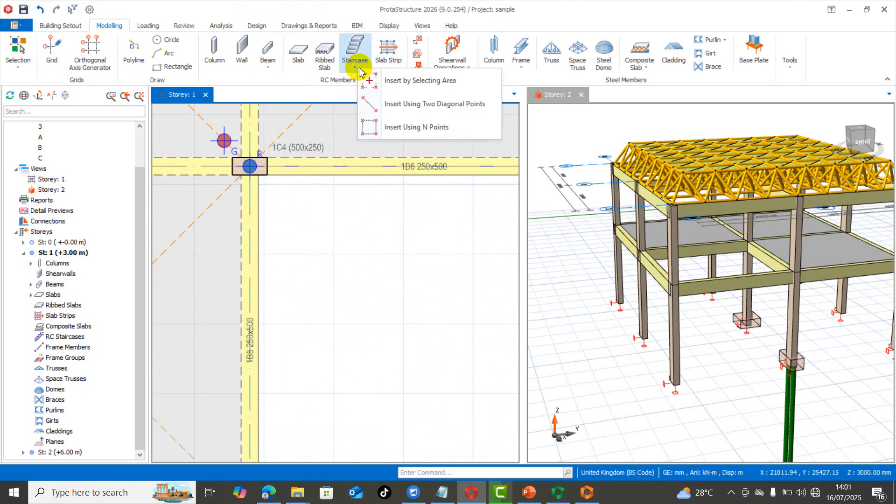
{"action": "left_click", "coordinate": [419, 130]}
{"action": "left_click", "coordinate": [247, 161]}
{"action": "scroll", "coordinate": [200, 160], "scroll_direction": "down", "scroll_amount": 3}
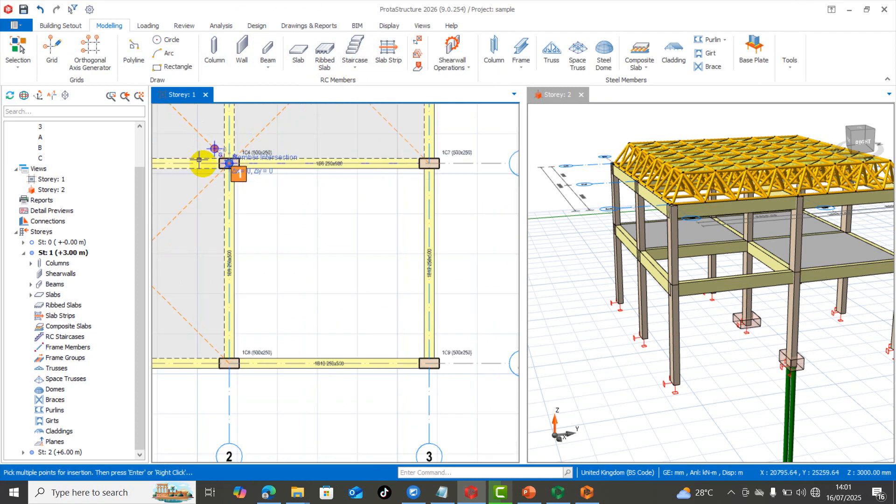
{"action": "scroll", "coordinate": [315, 170], "scroll_direction": "up", "scroll_amount": 5}
{"action": "left_click", "coordinate": [299, 155]}
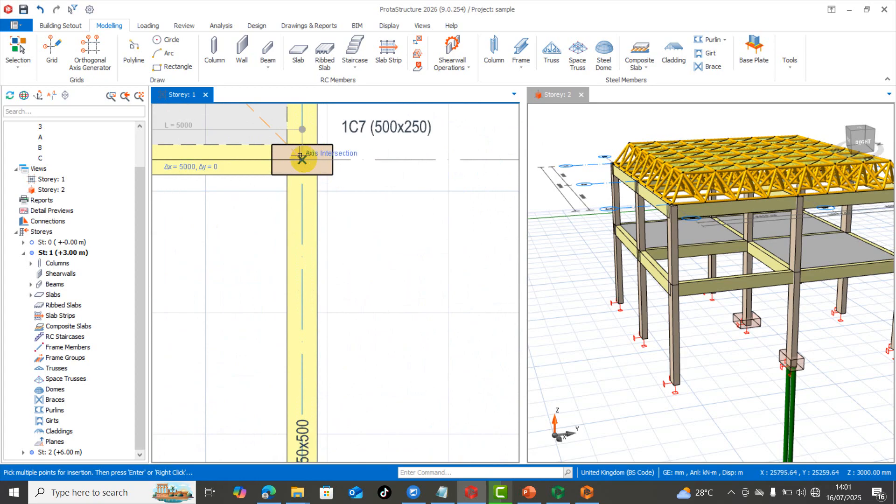
Step: Add the staircase insertion points at columns 1C9 and 1C8, close the outline at column 1C4 and finish picking
{"action": "scroll", "coordinate": [394, 340], "scroll_direction": "down", "scroll_amount": 3}
{"action": "scroll", "coordinate": [380, 449], "scroll_direction": "up", "scroll_amount": 2}
{"action": "scroll", "coordinate": [380, 448], "scroll_direction": "up", "scroll_amount": 2}
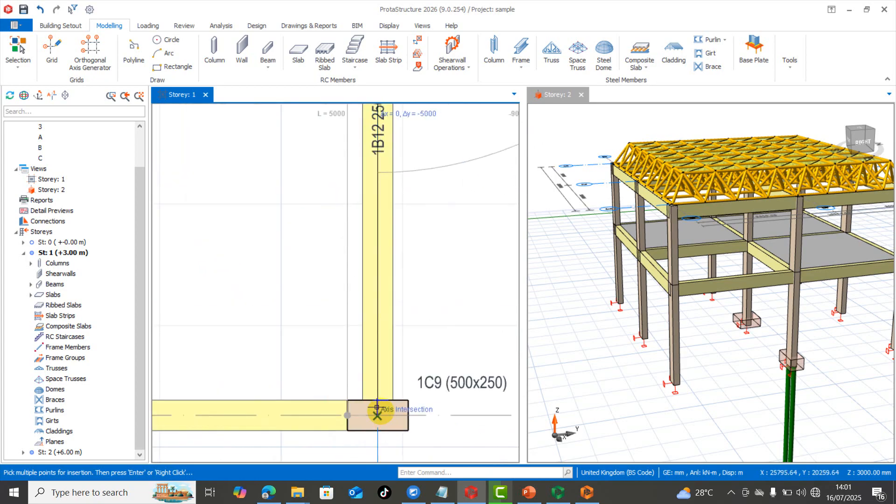
{"action": "left_click", "coordinate": [381, 422]}
{"action": "scroll", "coordinate": [327, 362], "scroll_direction": "down", "scroll_amount": 3}
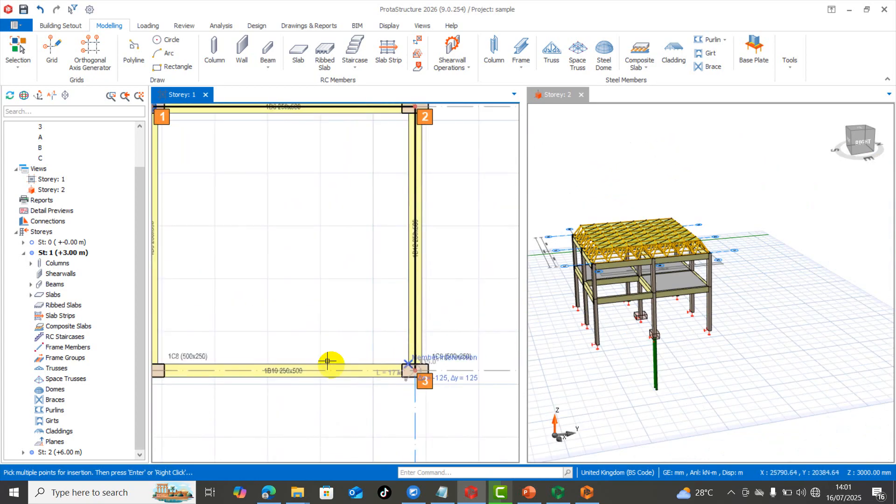
{"action": "scroll", "coordinate": [325, 357], "scroll_direction": "up", "scroll_amount": 4}
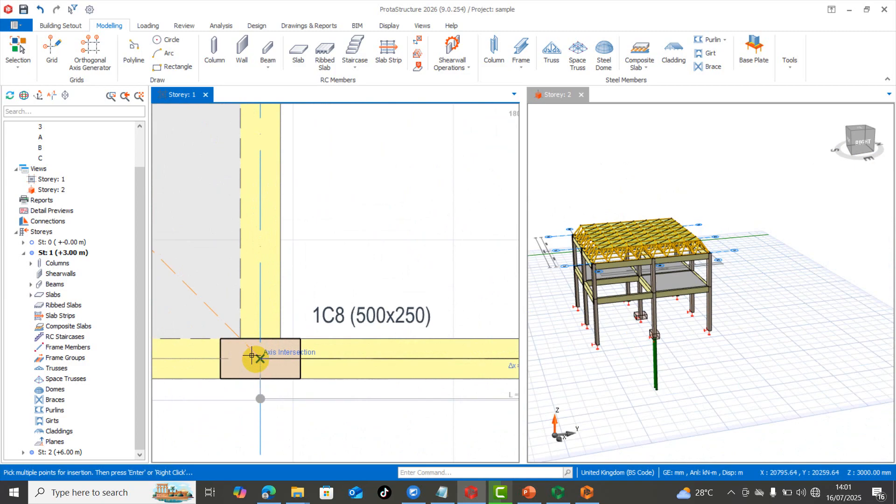
{"action": "left_click", "coordinate": [253, 356]}
{"action": "scroll", "coordinate": [295, 390], "scroll_direction": "down", "scroll_amount": 3}
{"action": "scroll", "coordinate": [281, 118], "scroll_direction": "up", "scroll_amount": 3}
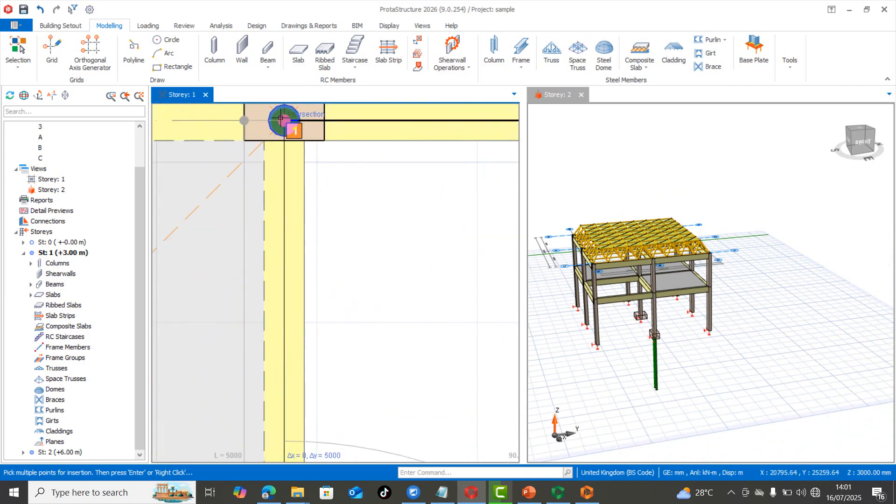
{"action": "left_click", "coordinate": [280, 118]}
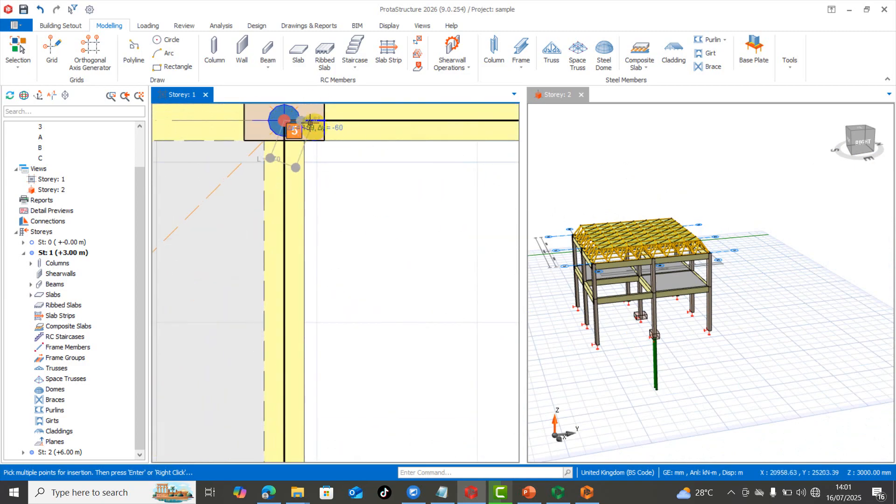
{"action": "left_click", "coordinate": [334, 131]}
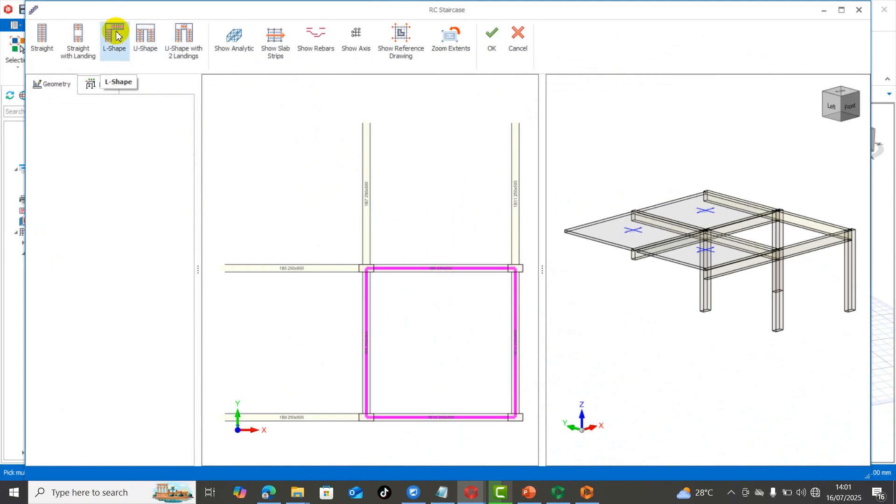
{"action": "left_click", "coordinate": [187, 41]}
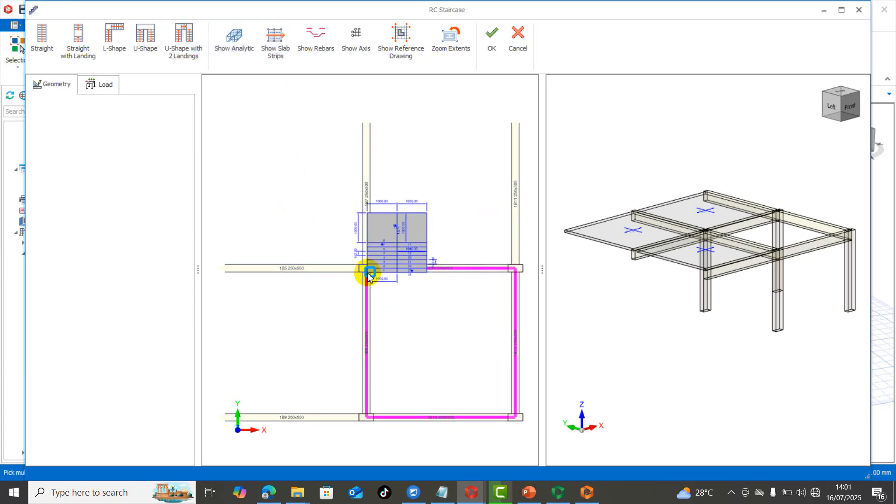
{"action": "left_click", "coordinate": [367, 270]}
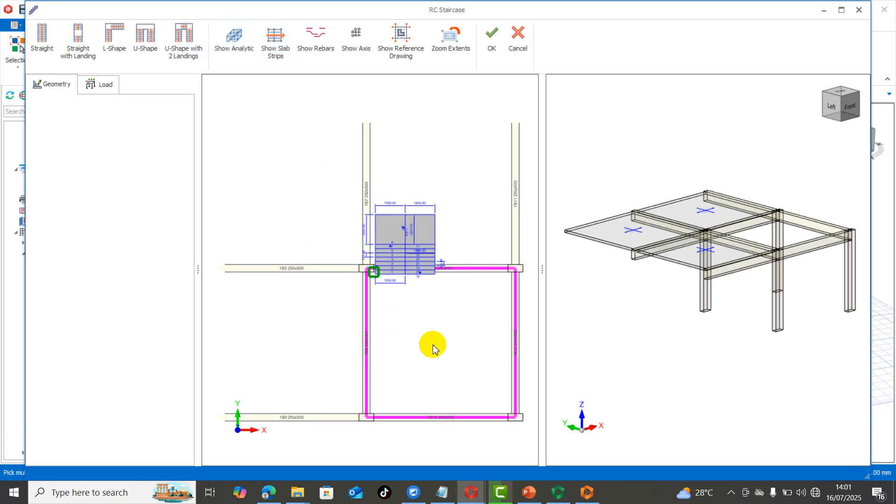
{"action": "left_click", "coordinate": [364, 415]}
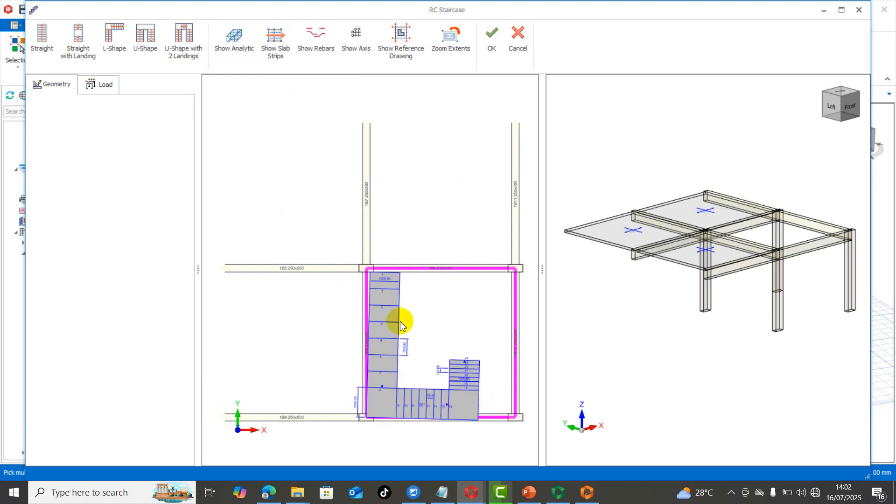
{"action": "key", "text": "Escape"}
Step: Lay out a U-shaped staircase with two landings along the outline, from column 1C4 through 1C8 and 1C9 to 1C7
{"action": "left_click", "coordinate": [175, 42]}
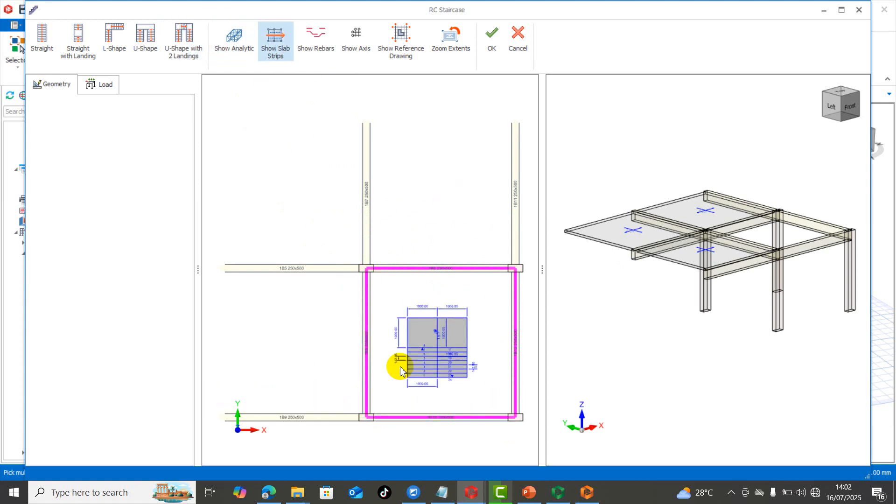
{"action": "scroll", "coordinate": [393, 327], "scroll_direction": "up", "scroll_amount": 5}
{"action": "scroll", "coordinate": [383, 248], "scroll_direction": "down", "scroll_amount": 5}
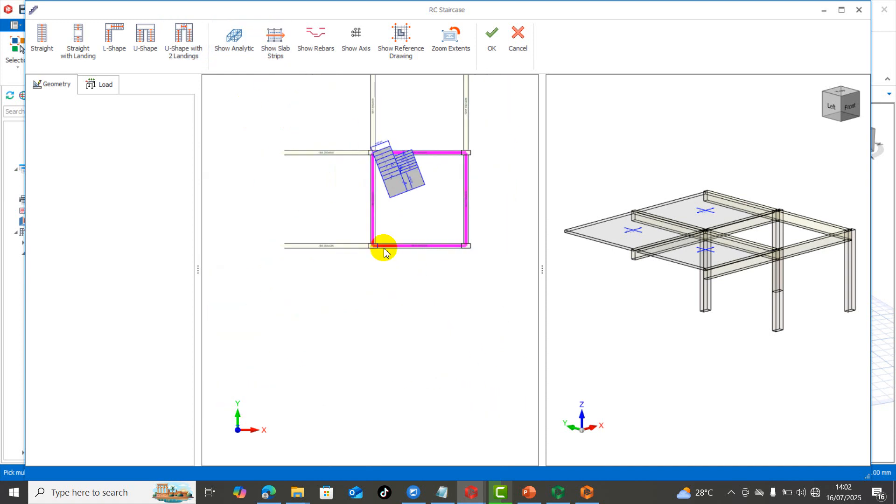
{"action": "scroll", "coordinate": [392, 232], "scroll_direction": "up", "scroll_amount": 5}
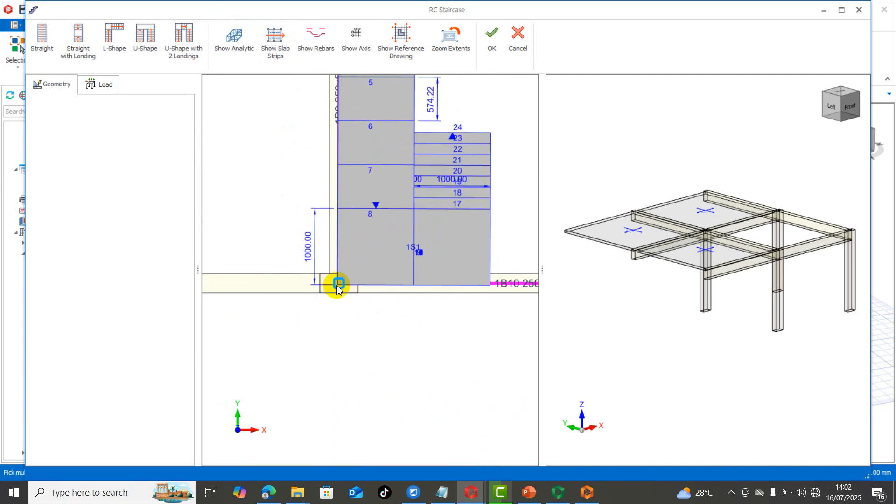
{"action": "scroll", "coordinate": [355, 299], "scroll_direction": "down", "scroll_amount": 5}
{"action": "scroll", "coordinate": [414, 297], "scroll_direction": "up", "scroll_amount": 6}
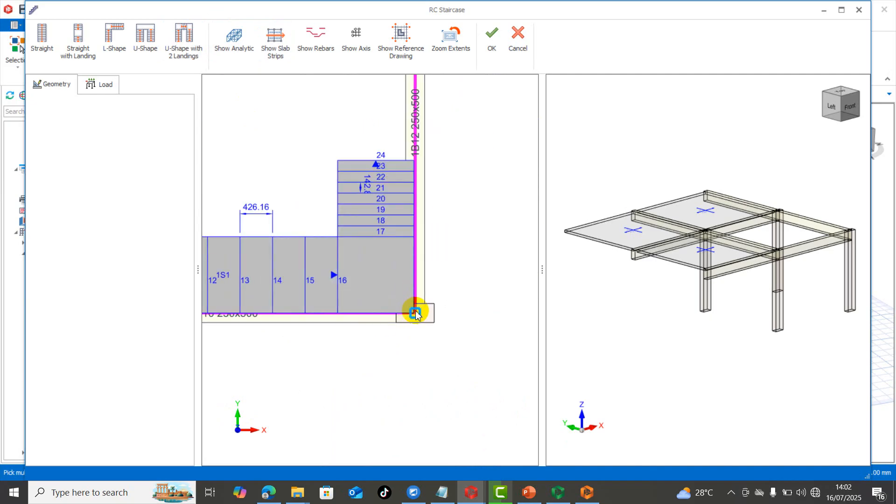
{"action": "scroll", "coordinate": [416, 310], "scroll_direction": "down", "scroll_amount": 5}
{"action": "scroll", "coordinate": [458, 250], "scroll_direction": "up", "scroll_amount": 5}
{"action": "scroll", "coordinate": [401, 238], "scroll_direction": "up", "scroll_amount": 2}
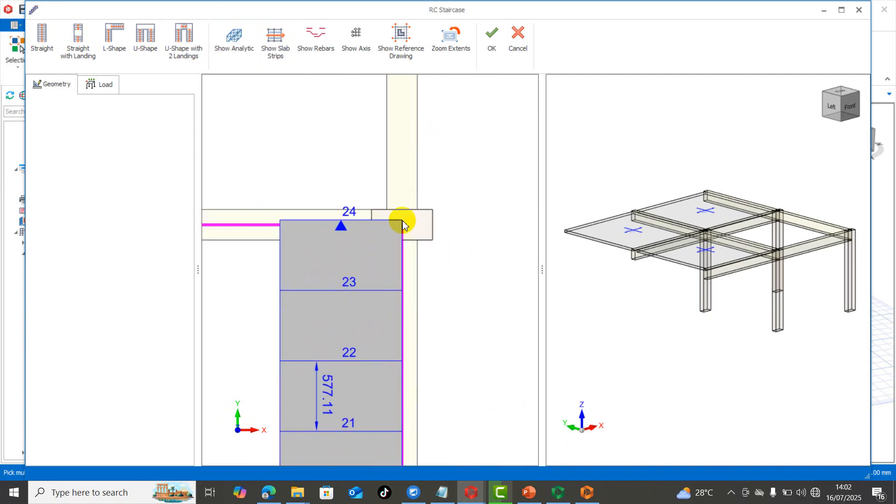
{"action": "left_click", "coordinate": [402, 226]}
{"action": "scroll", "coordinate": [494, 218], "scroll_direction": "down", "scroll_amount": 5}
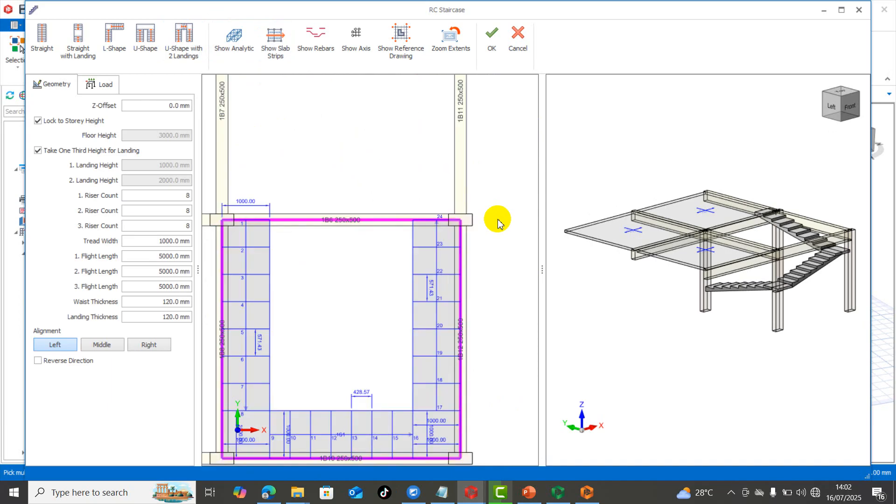
Step: Check the U-shaped staircase in the preview and insert it into storey 1
{"action": "scroll", "coordinate": [522, 203], "scroll_direction": "up", "scroll_amount": 3}
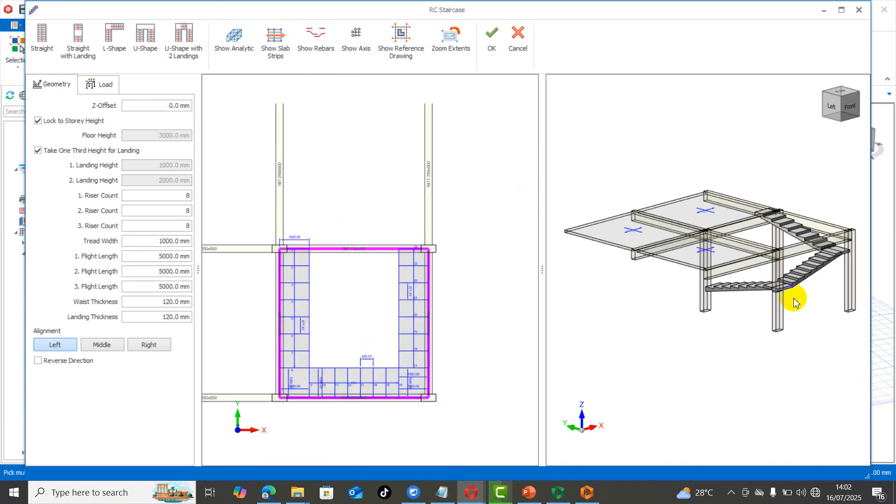
{"action": "scroll", "coordinate": [808, 253], "scroll_direction": "up", "scroll_amount": 2}
{"action": "scroll", "coordinate": [680, 289], "scroll_direction": "down", "scroll_amount": 4}
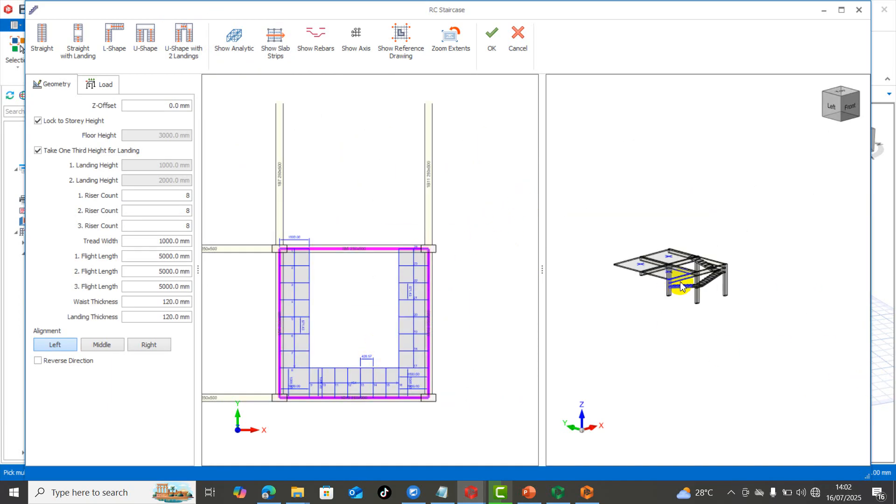
{"action": "left_click", "coordinate": [495, 38]}
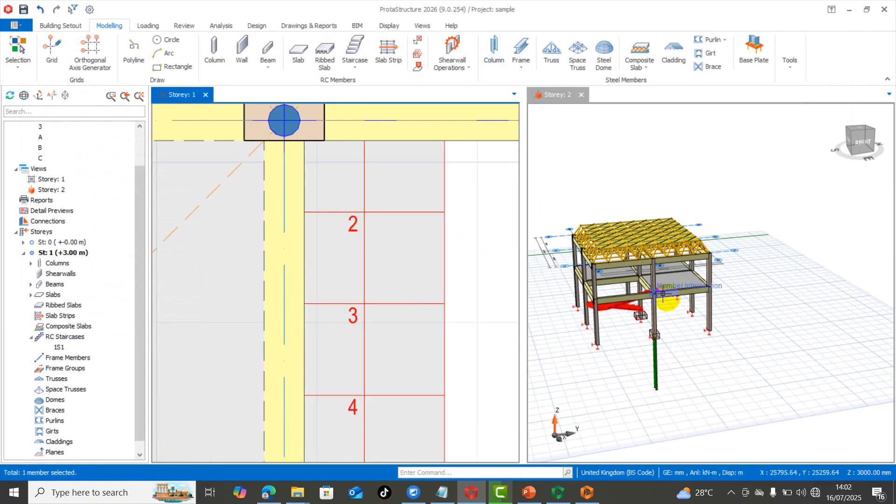
Step: Delete the U-shaped staircase with two landings from the storey 1 bay
{"action": "scroll", "coordinate": [663, 294], "scroll_direction": "down", "scroll_amount": 2}
{"action": "scroll", "coordinate": [580, 297], "scroll_direction": "up", "scroll_amount": 3}
{"action": "left_click_drag", "start_coordinate": [589, 340], "coordinate": [836, 325]}
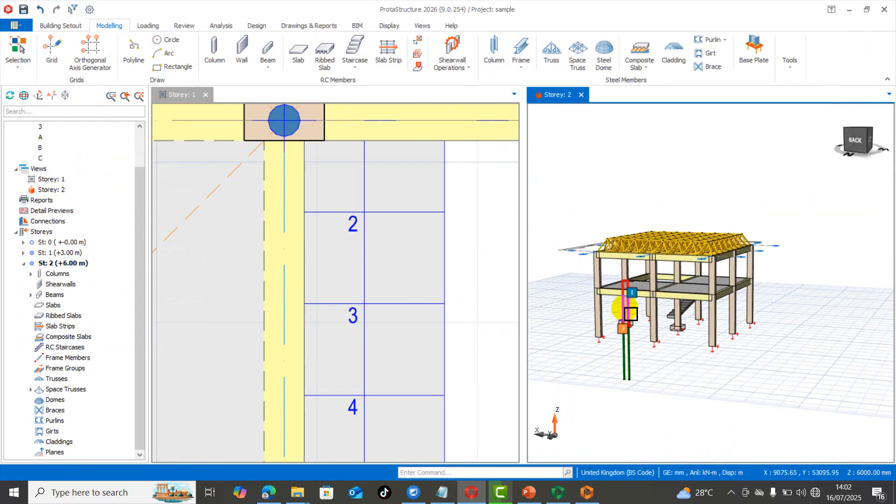
{"action": "left_click_drag", "start_coordinate": [625, 308], "coordinate": [813, 378]}
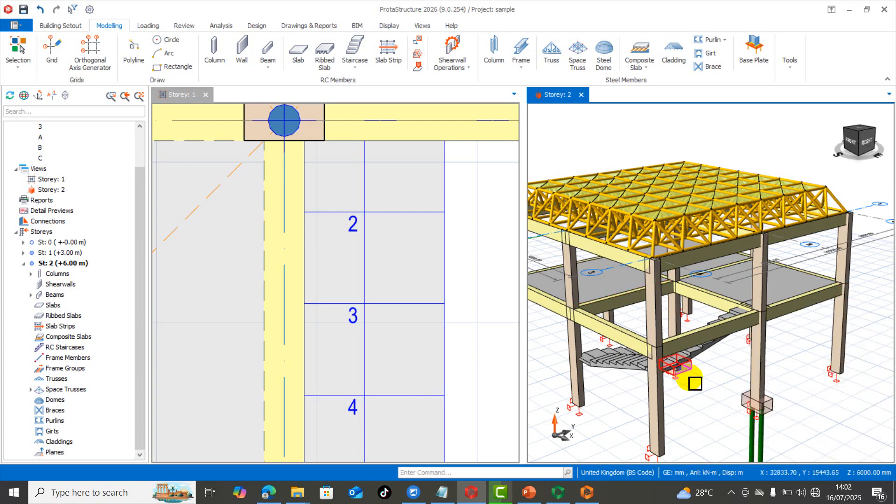
{"action": "mouse_move", "coordinate": [696, 363]}
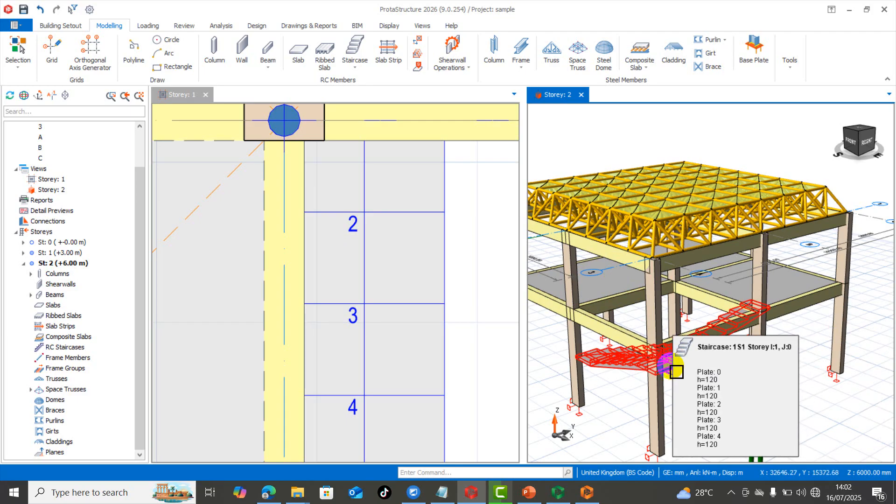
{"action": "left_click", "coordinate": [681, 365]}
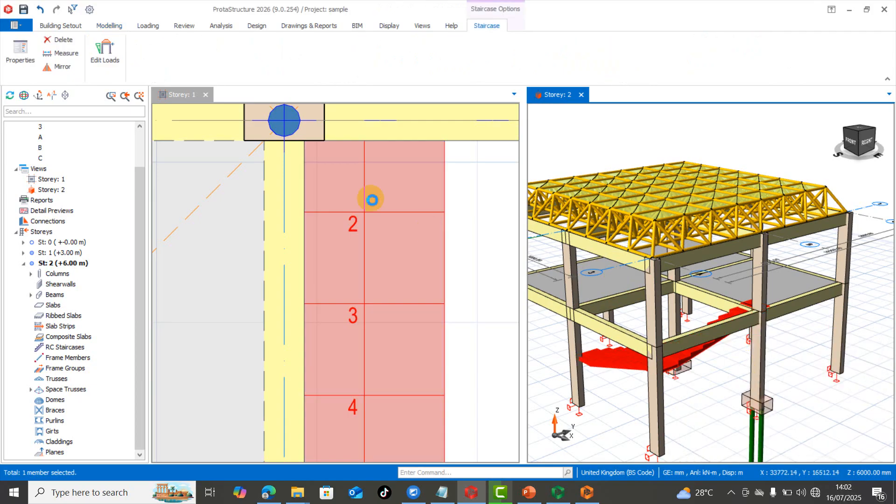
{"action": "key", "text": "Delete"}
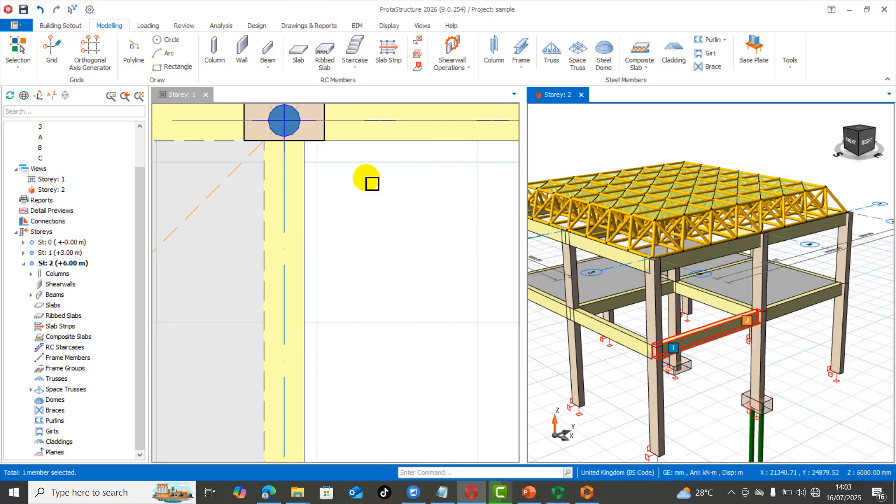
Step: Start an RC staircase outline in storey 1 with insertion points at columns 1C4 and 1C7
{"action": "left_click", "coordinate": [355, 64]}
{"action": "left_click", "coordinate": [436, 125]}
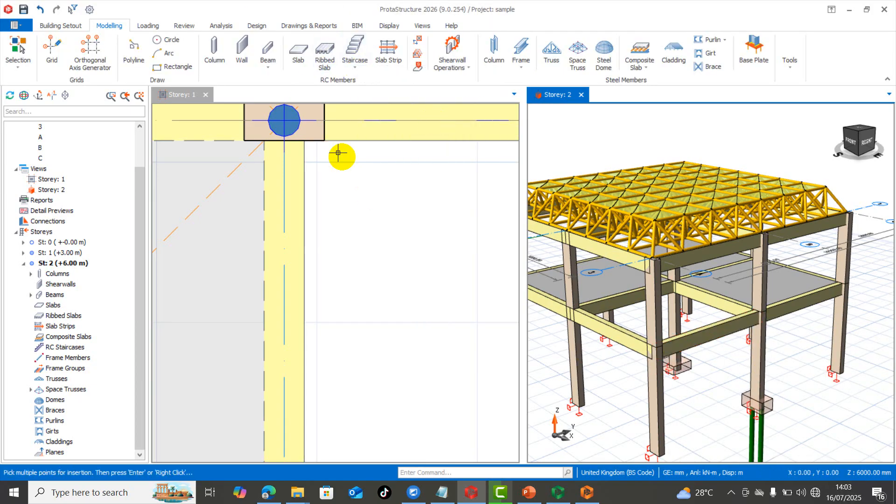
{"action": "left_click", "coordinate": [284, 122]}
{"action": "scroll", "coordinate": [249, 176], "scroll_direction": "down", "scroll_amount": 3}
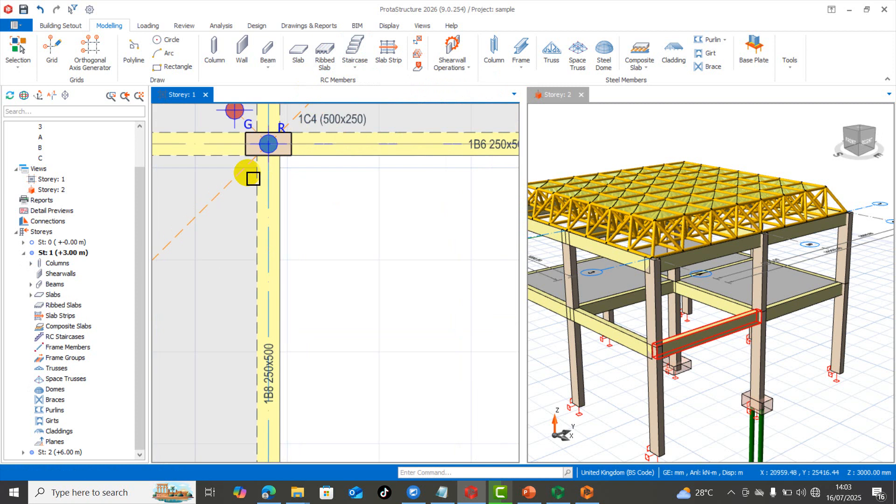
{"action": "left_click", "coordinate": [356, 64]}
{"action": "left_click", "coordinate": [406, 124]}
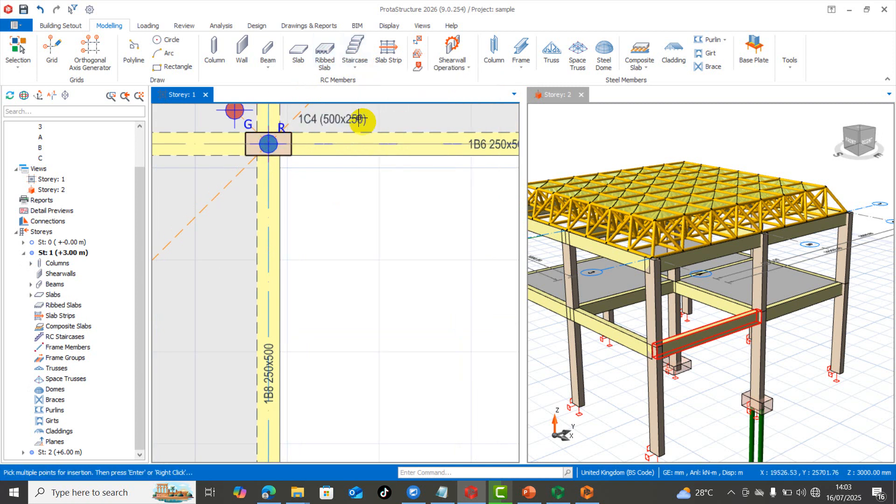
{"action": "scroll", "coordinate": [251, 154], "scroll_direction": "down", "scroll_amount": 3}
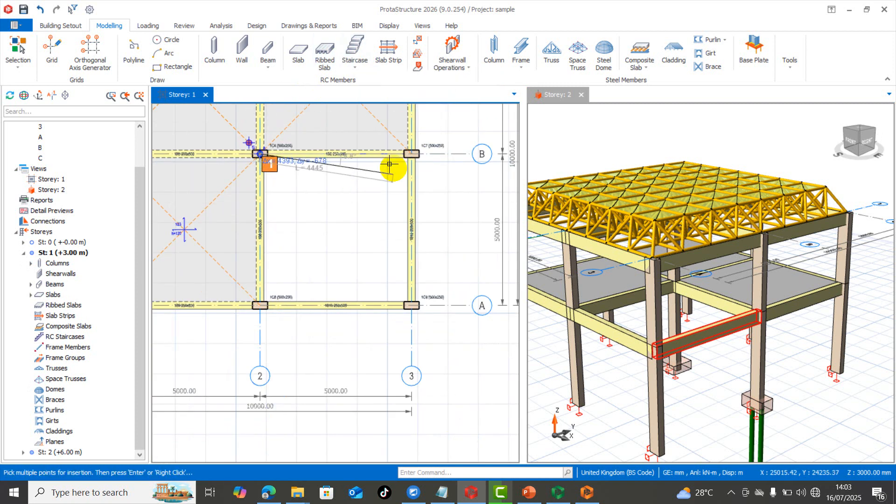
{"action": "scroll", "coordinate": [416, 155], "scroll_direction": "up", "scroll_amount": 3}
{"action": "left_click", "coordinate": [417, 155]}
{"action": "scroll", "coordinate": [416, 155], "scroll_direction": "down", "scroll_amount": 3}
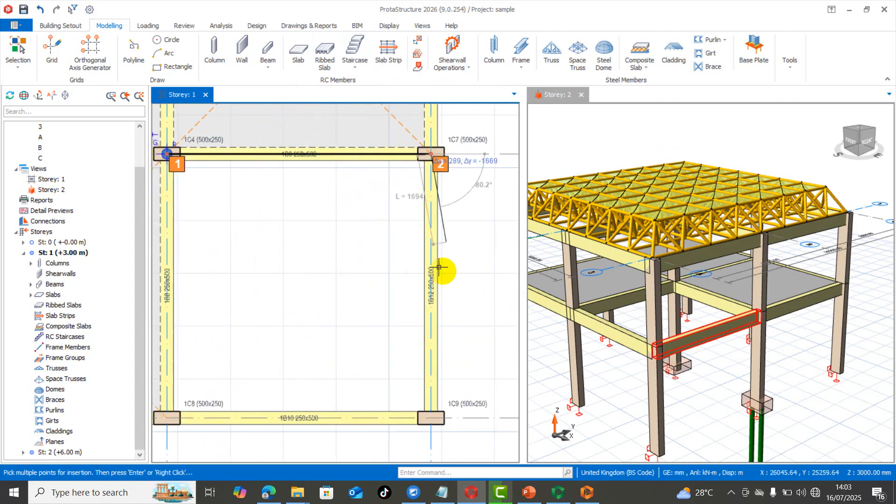
Step: Add outline points at columns 1C9 and 1C8, close the staircase outline back at column 1C4 and finish picking
{"action": "scroll", "coordinate": [427, 423], "scroll_direction": "up", "scroll_amount": 4}
{"action": "left_click", "coordinate": [430, 406]}
{"action": "scroll", "coordinate": [431, 405], "scroll_direction": "down", "scroll_amount": 3}
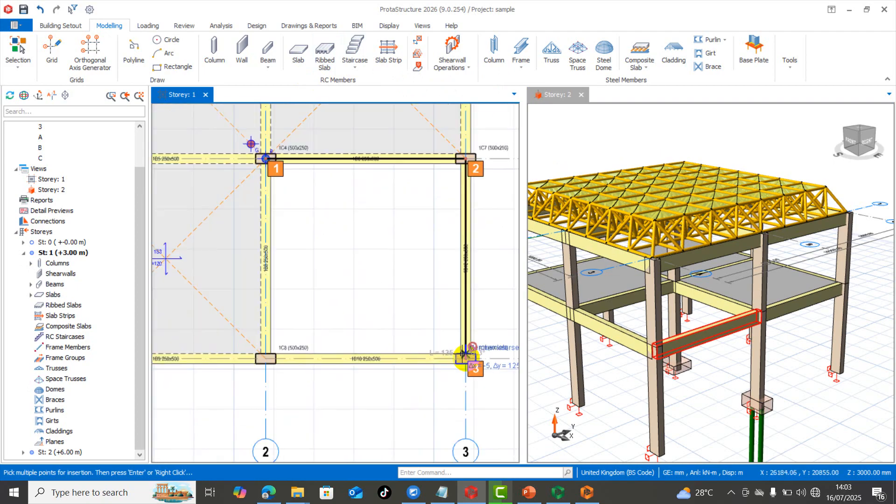
{"action": "scroll", "coordinate": [229, 362], "scroll_direction": "up", "scroll_amount": 4}
{"action": "left_click", "coordinate": [269, 350]}
{"action": "scroll", "coordinate": [269, 350], "scroll_direction": "down", "scroll_amount": 3}
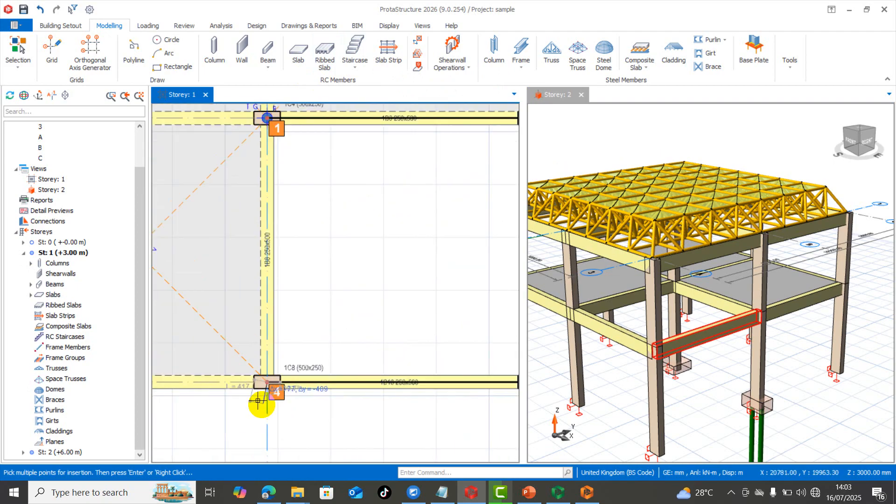
{"action": "scroll", "coordinate": [261, 178], "scroll_direction": "up", "scroll_amount": 4}
{"action": "left_click", "coordinate": [270, 194]}
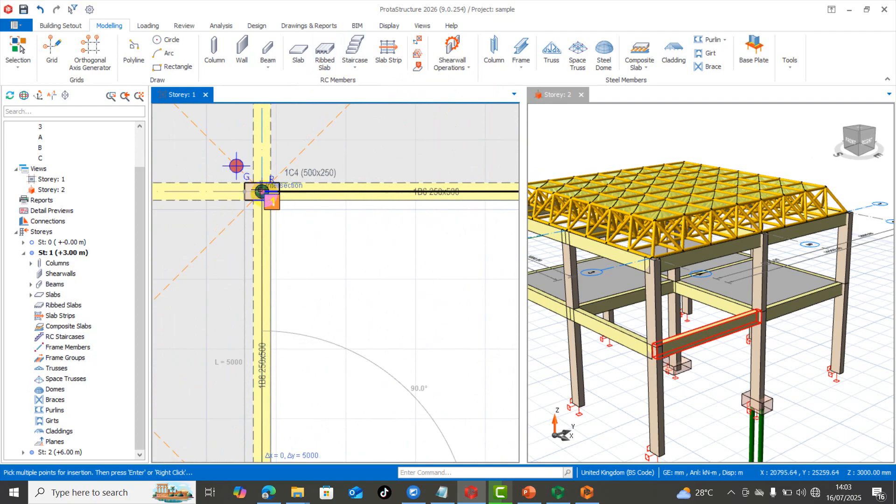
{"action": "right_click", "coordinate": [353, 255]}
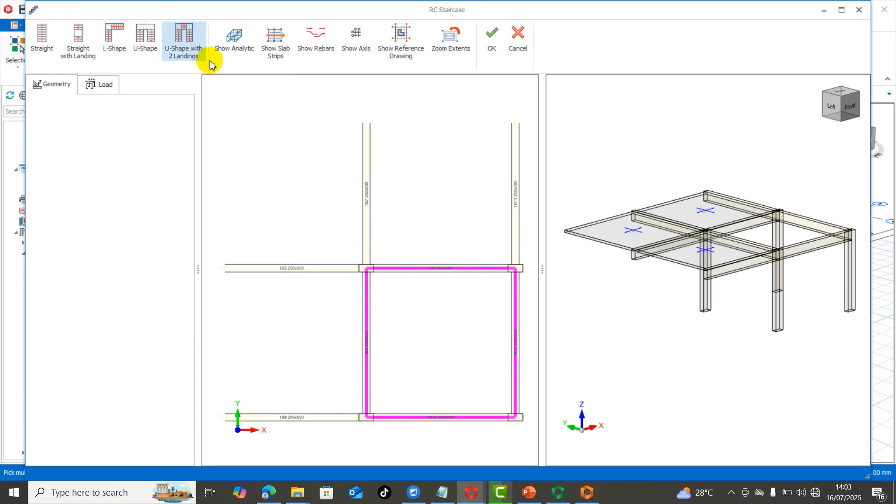
Step: Lay out an L-shaped staircase along the outline, from column 1C4 through 1C8 to 1C9
{"action": "left_click", "coordinate": [116, 33]}
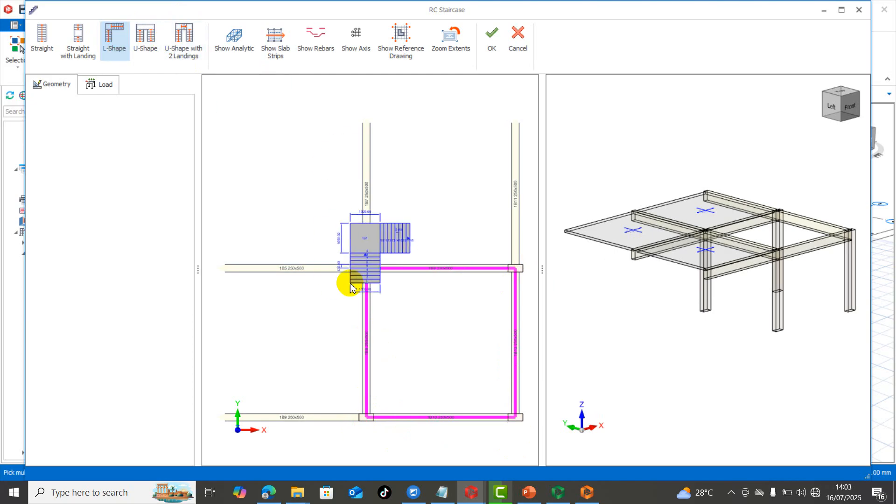
{"action": "scroll", "coordinate": [374, 264], "scroll_direction": "up", "scroll_amount": 5}
{"action": "left_click", "coordinate": [362, 264]}
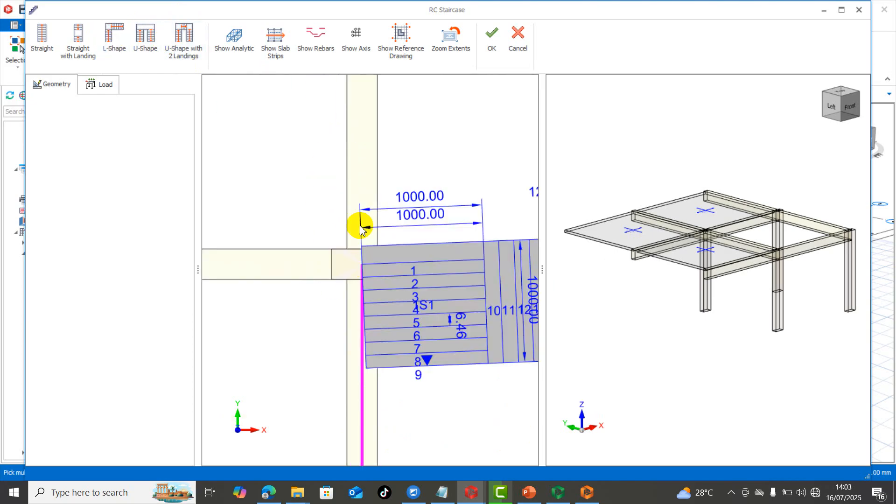
{"action": "scroll", "coordinate": [357, 196], "scroll_direction": "down", "scroll_amount": 8}
{"action": "scroll", "coordinate": [344, 261], "scroll_direction": "up", "scroll_amount": 6}
{"action": "left_click", "coordinate": [357, 376]}
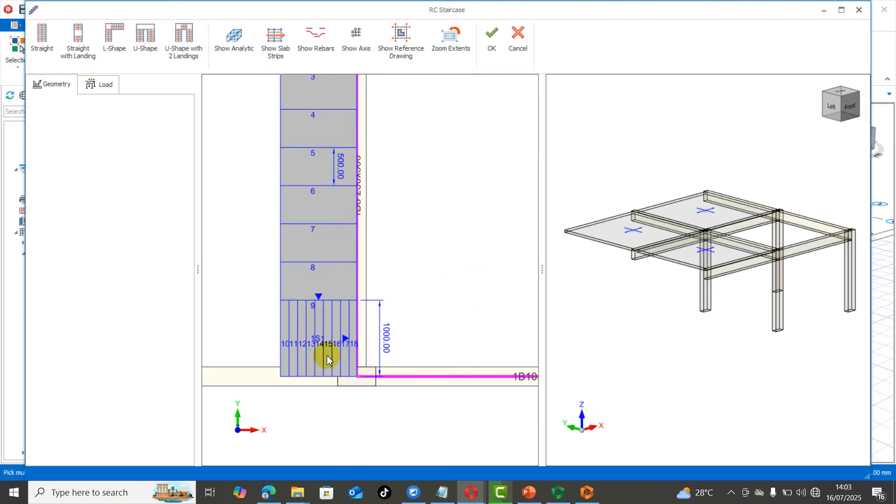
{"action": "scroll", "coordinate": [323, 357], "scroll_direction": "down", "scroll_amount": 6}
{"action": "scroll", "coordinate": [416, 361], "scroll_direction": "up", "scroll_amount": 4}
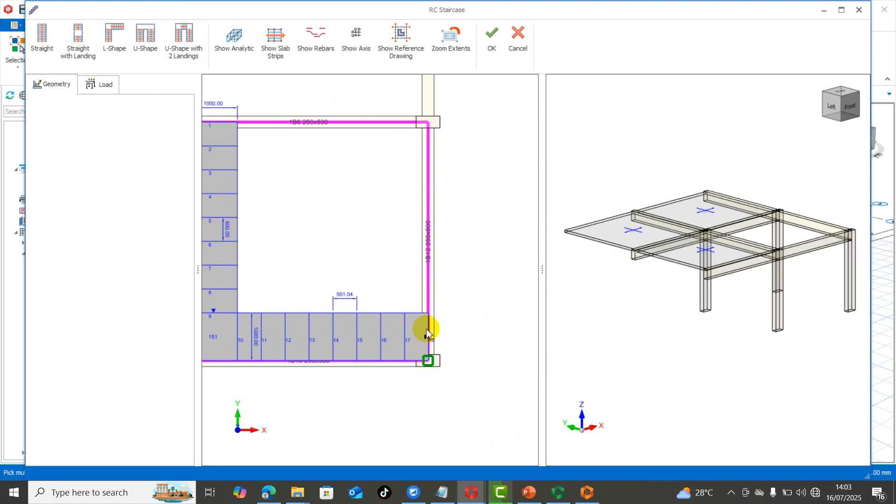
{"action": "left_click", "coordinate": [426, 308]}
{"action": "scroll", "coordinate": [458, 275], "scroll_direction": "down", "scroll_amount": 5}
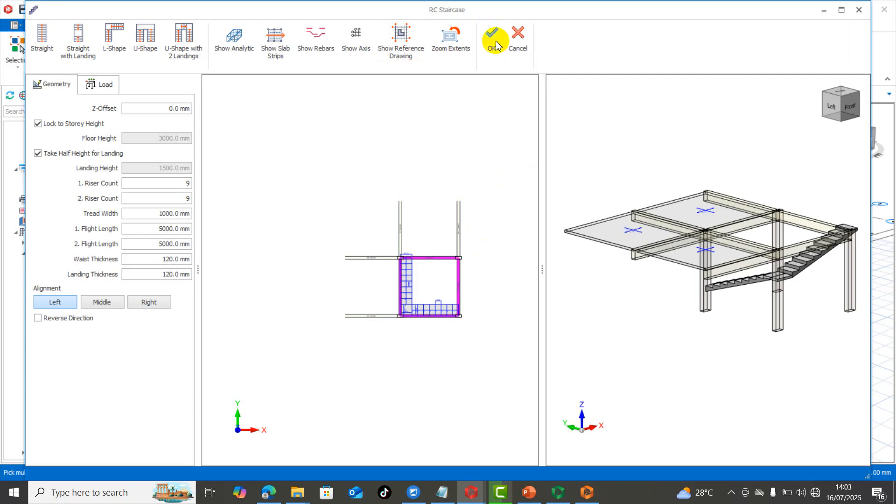
Step: Set the L-shaped staircase's waist thickness to 150 mm, tread width to 1200 mm and landing thickness to 150 mm
{"action": "left_click", "coordinate": [91, 89]}
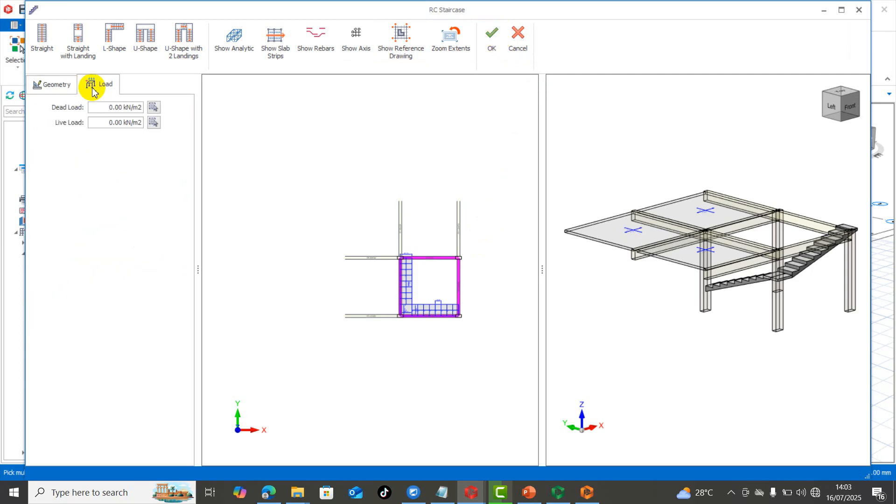
{"action": "left_click", "coordinate": [47, 85]}
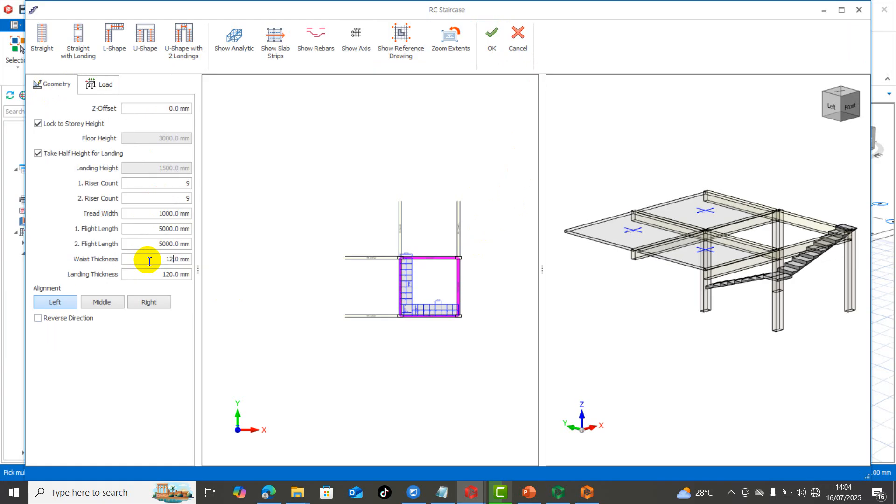
{"action": "key", "text": "BackSpace"}
{"action": "type", "text": "5"}
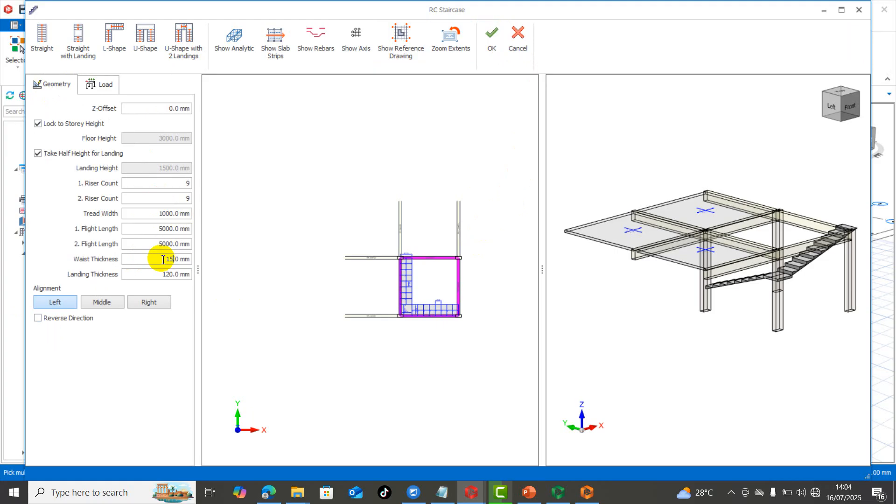
{"action": "type", "text": "0"}
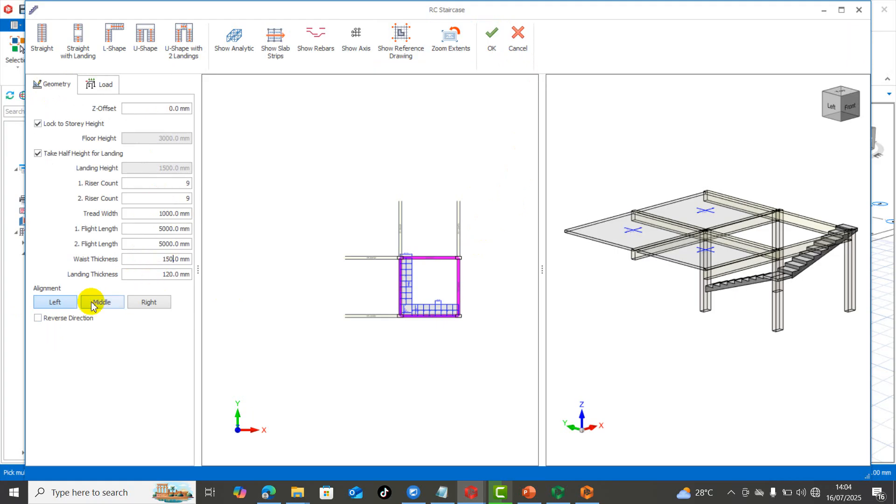
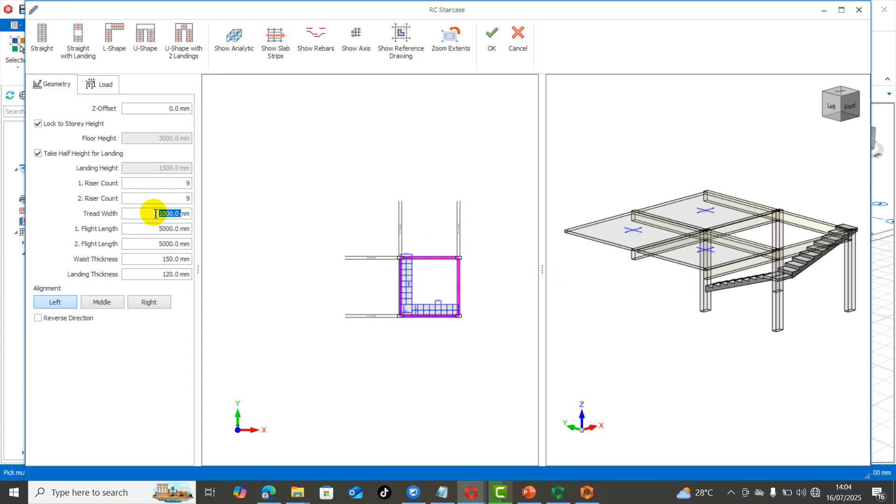
{"action": "type", "text": "1200"}
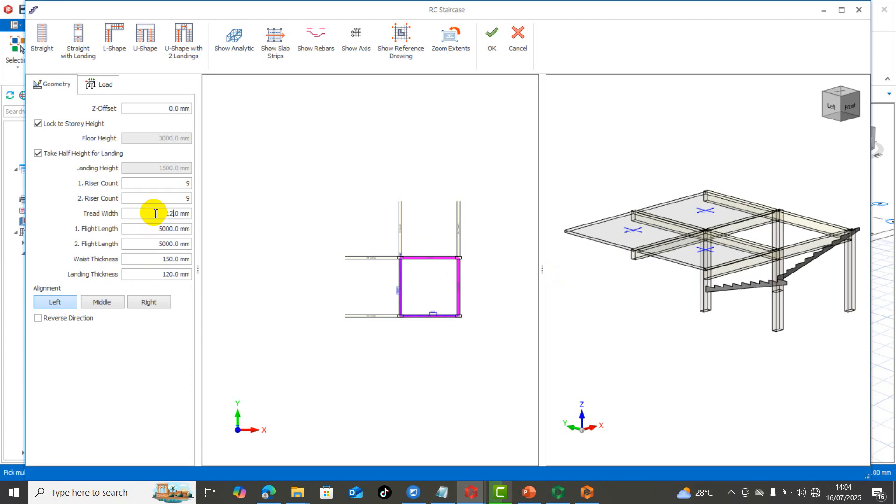
{"action": "key", "text": "Return"}
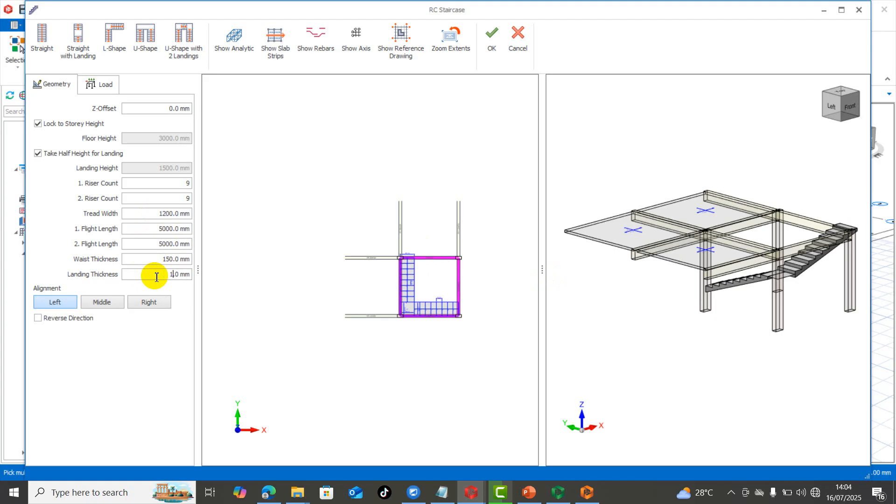
{"action": "left_click", "coordinate": [156, 276]}
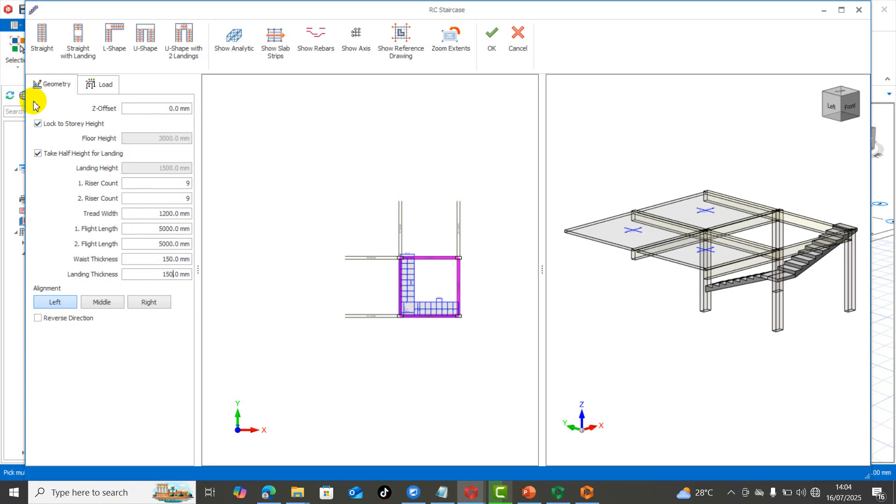
Step: Assign the 2.38 Room dead load and a 1.50 kN/m2 live load, and insert the L-shaped staircase into storey 1
{"action": "left_click", "coordinate": [97, 86]}
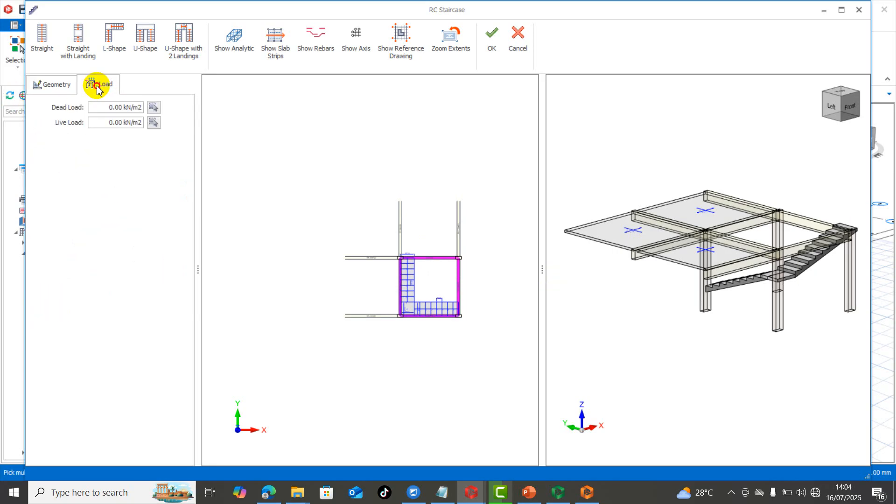
{"action": "left_click", "coordinate": [153, 108]}
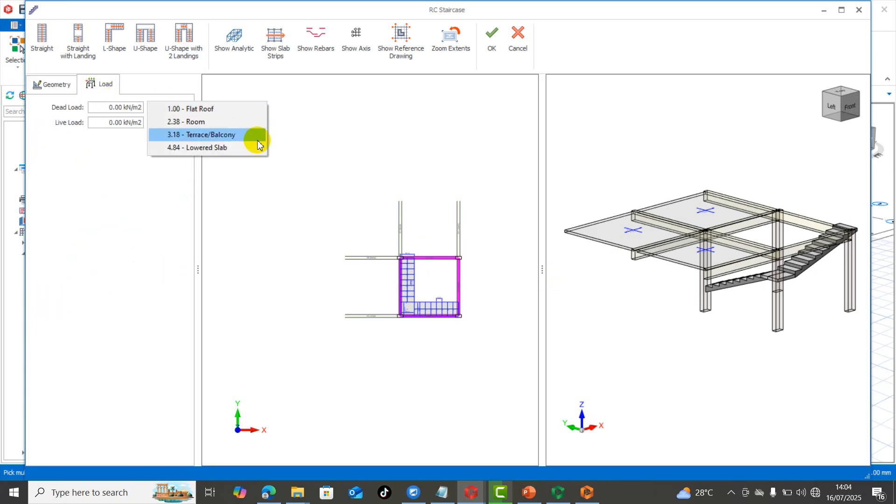
{"action": "left_click", "coordinate": [231, 123]}
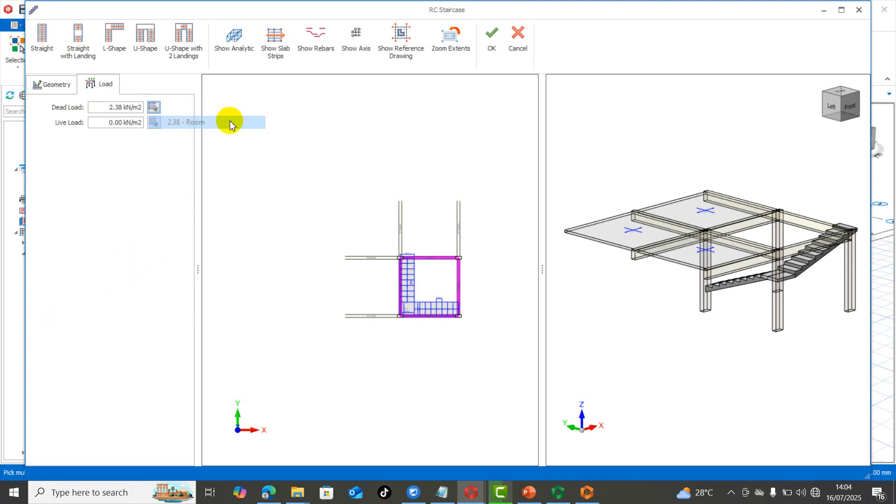
{"action": "left_click", "coordinate": [153, 122]}
{"action": "left_click", "coordinate": [281, 138]}
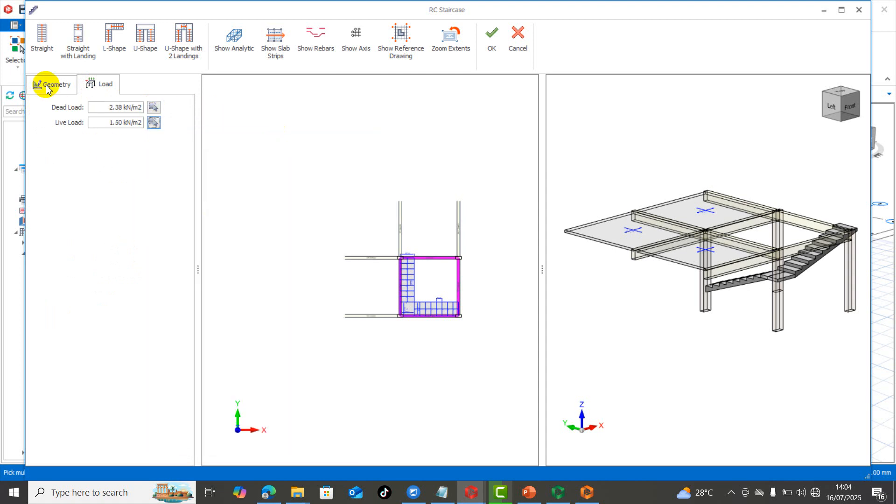
{"action": "left_click", "coordinate": [490, 50]}
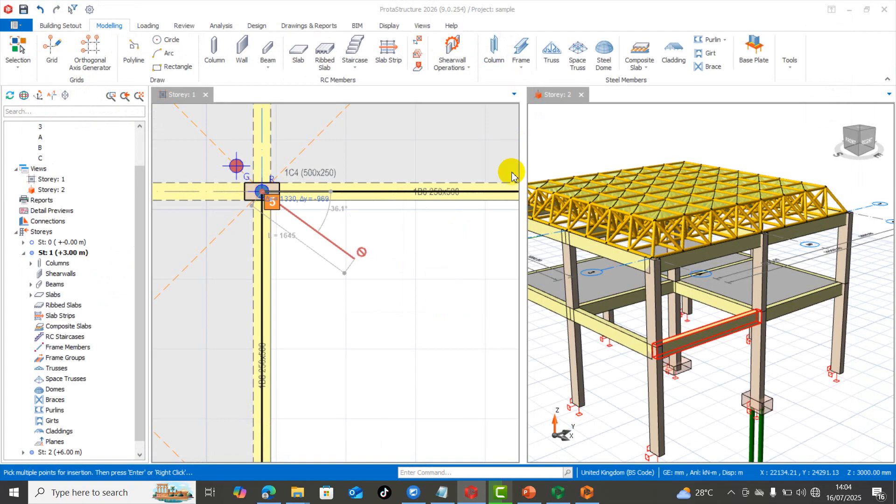
Step: Reopen the L-shaped staircase's properties, try a second flight length of 4500 mm and restore it to 5000 mm
{"action": "scroll", "coordinate": [714, 356], "scroll_direction": "down", "scroll_amount": 2}
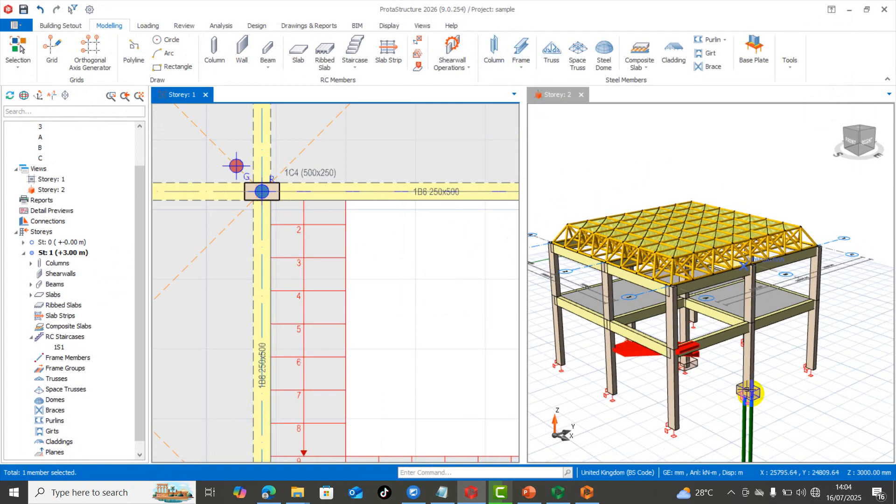
{"action": "middle_click_drag", "start_coordinate": [741, 388], "coordinate": [860, 410]}
{"action": "left_click", "coordinate": [777, 389]}
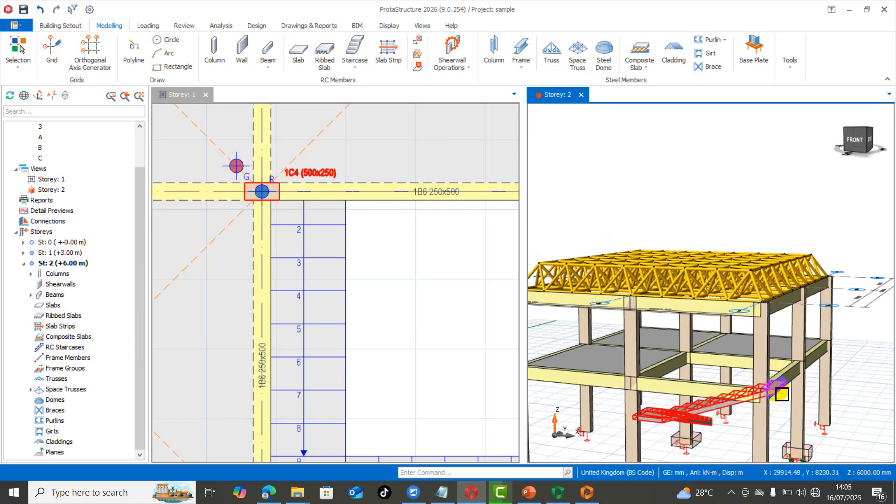
{"action": "middle_click_drag", "start_coordinate": [790, 420], "coordinate": [768, 399]}
{"action": "scroll", "coordinate": [754, 397], "scroll_direction": "up", "scroll_amount": 3}
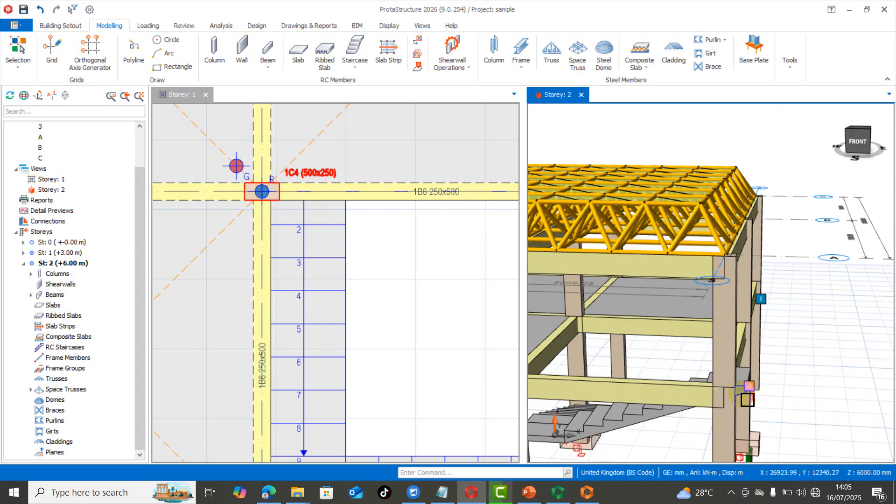
{"action": "left_click", "coordinate": [751, 395]}
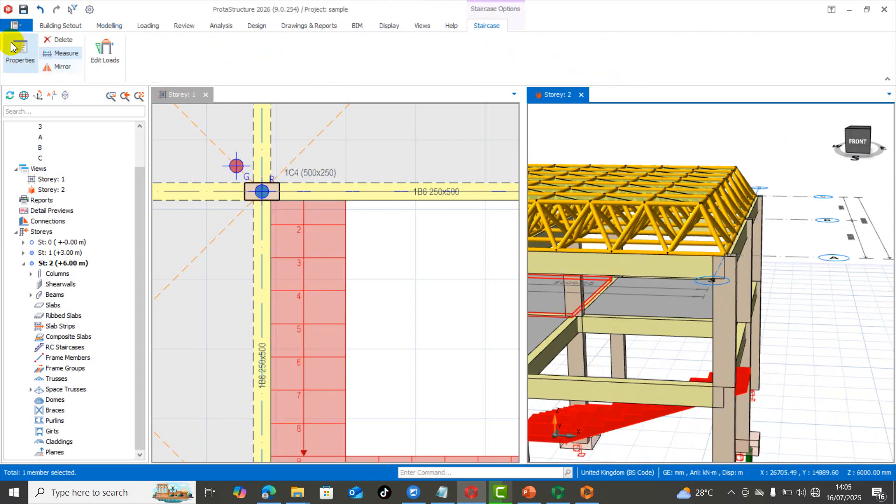
{"action": "left_click", "coordinate": [12, 45]}
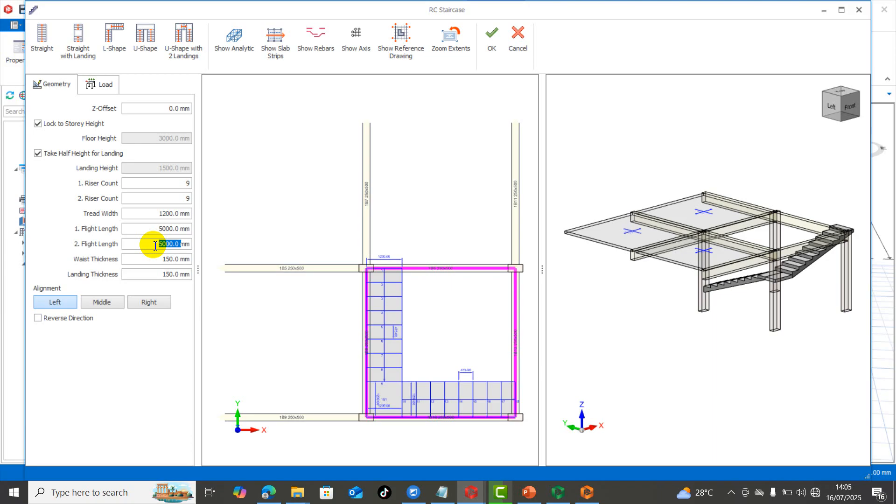
{"action": "type", "text": "4500"}
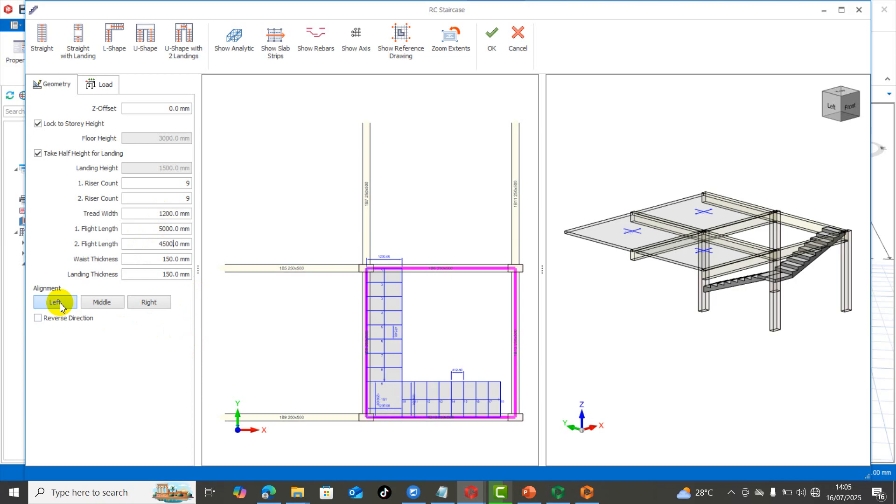
{"action": "double_click", "coordinate": [164, 244]}
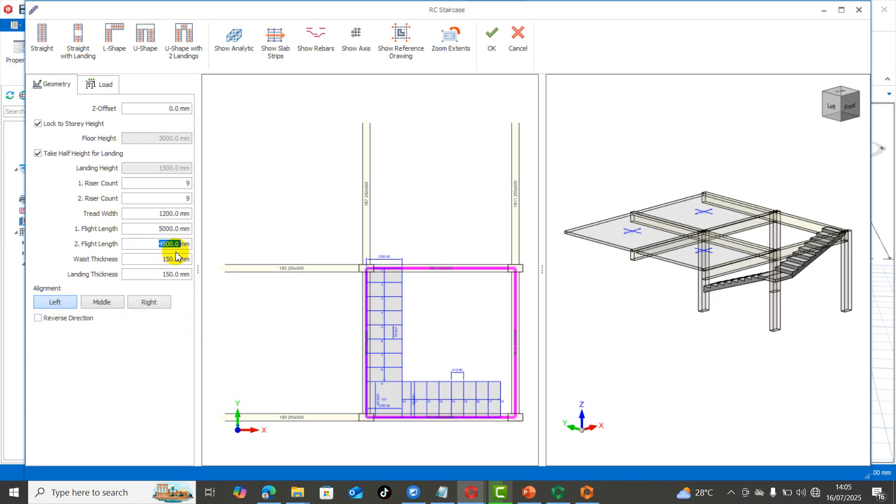
{"action": "type", "text": "5000"}
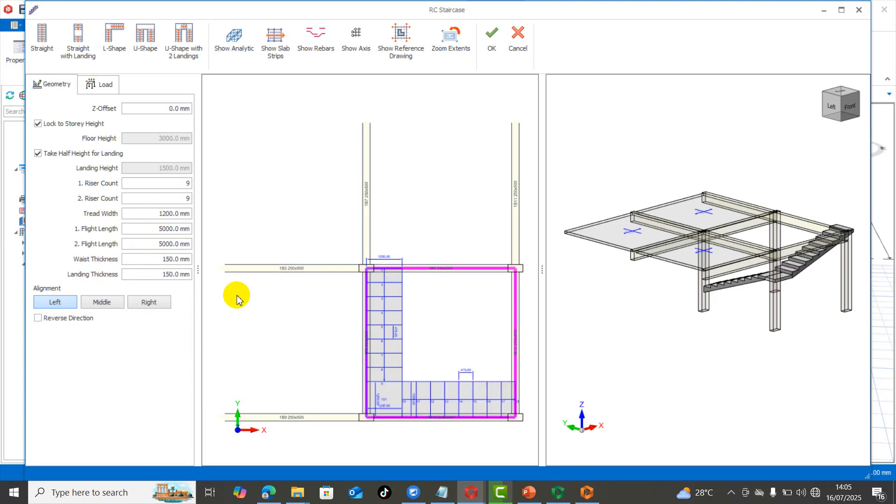
Step: Set the L-shaped staircase's first flight length to 4750 mm, apply it and recheck the staircase's properties
{"action": "left_click_drag", "start_coordinate": [154, 226], "coordinate": [176, 237]}
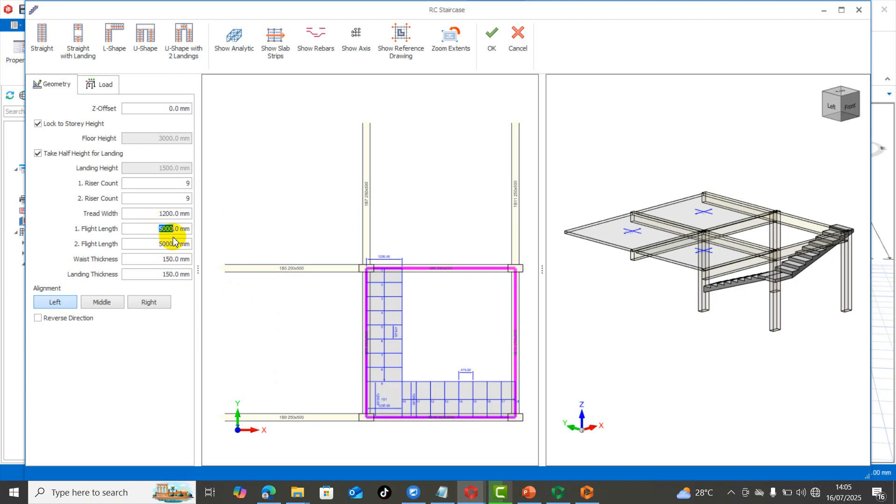
{"action": "type", "text": "4"}
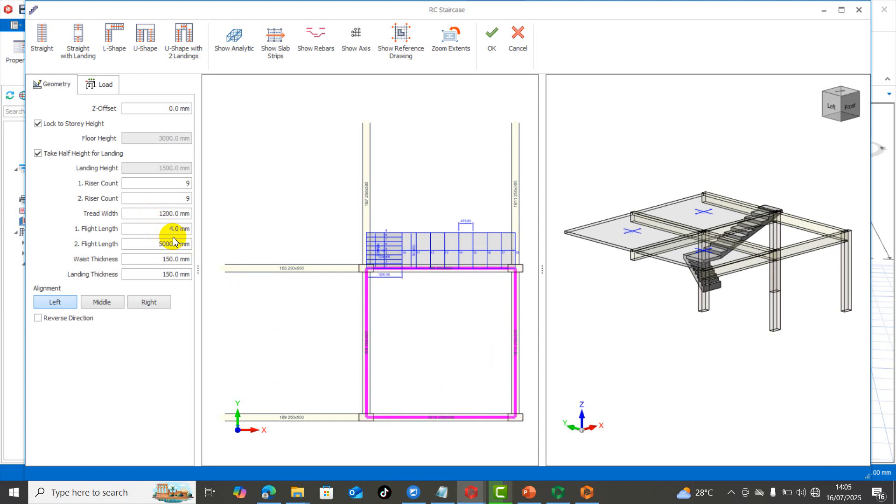
{"action": "type", "text": "750"}
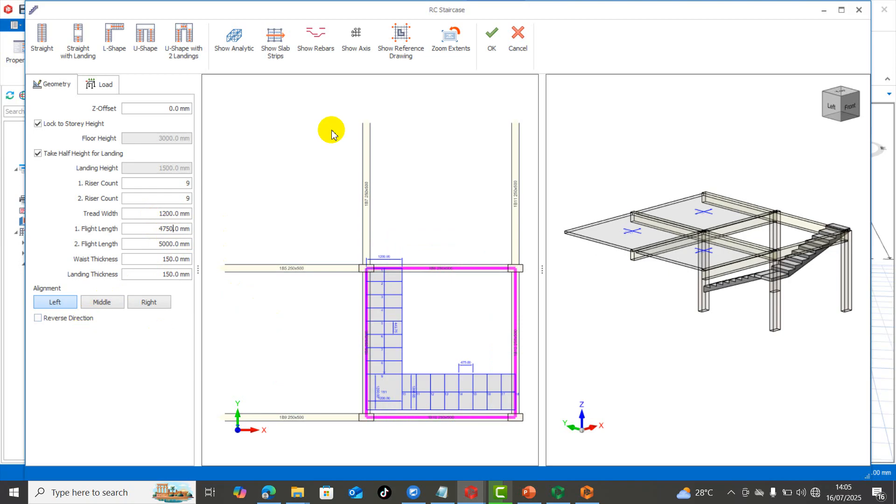
{"action": "left_click", "coordinate": [499, 46]}
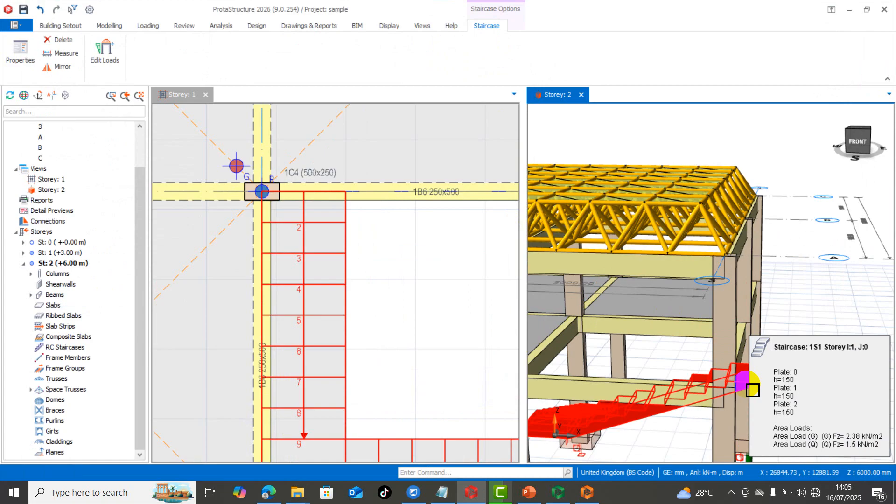
{"action": "double_click", "coordinate": [748, 390]}
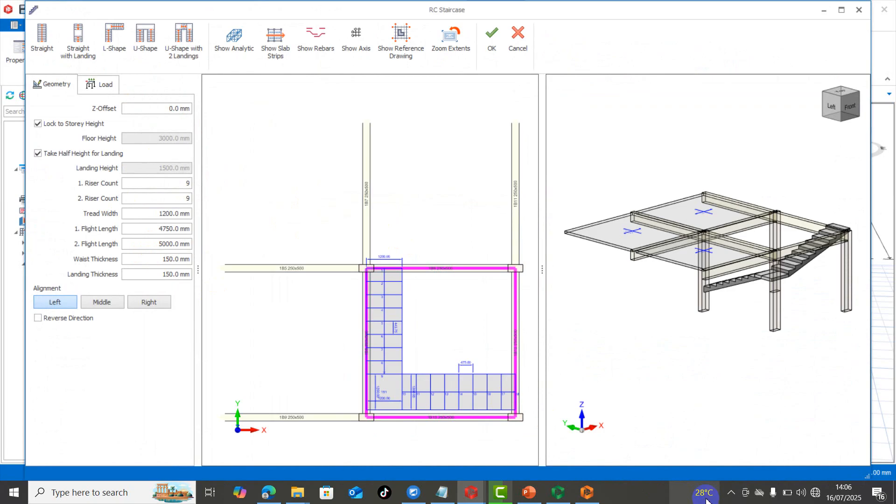
{"action": "mouse_move", "coordinate": [789, 495]}
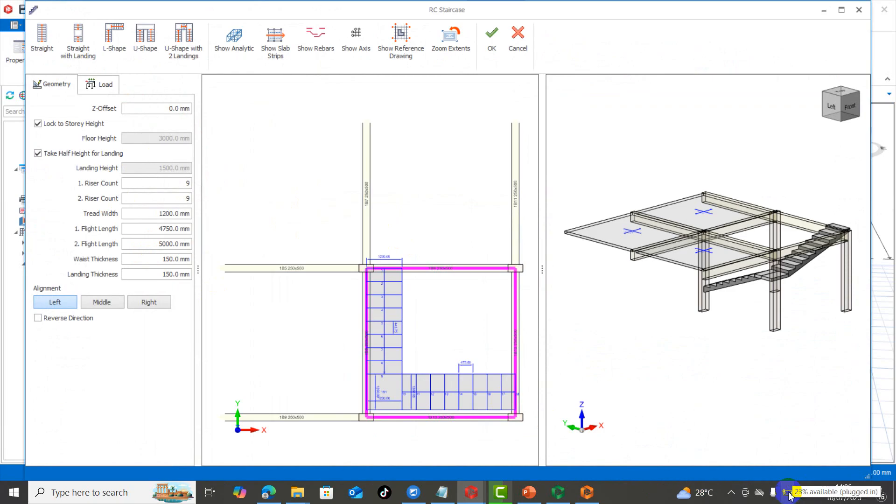
{"action": "left_click", "coordinate": [489, 44]}
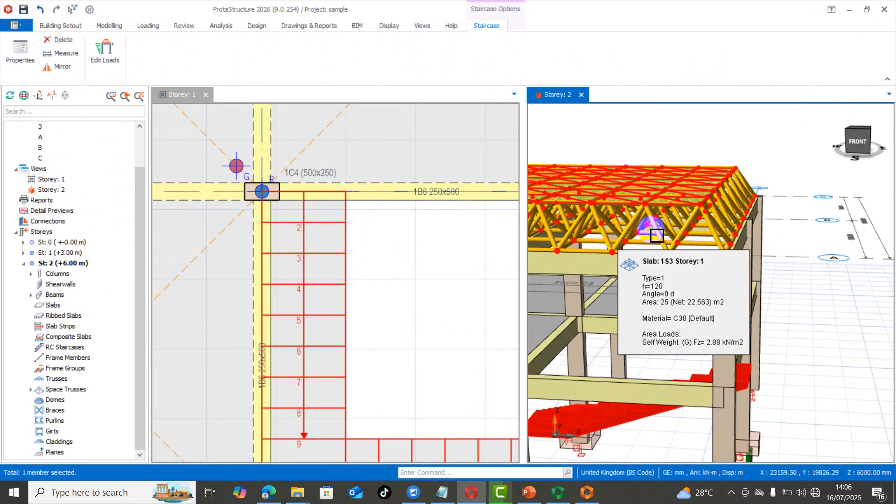
Step: Examine the L-shaped staircase within the 3D frame from several sides and in the storey 1 plan
{"action": "scroll", "coordinate": [657, 236], "scroll_direction": "down", "scroll_amount": 4}
{"action": "key", "text": "Escape"}
{"action": "middle_click_drag", "start_coordinate": [719, 353], "coordinate": [767, 383]}
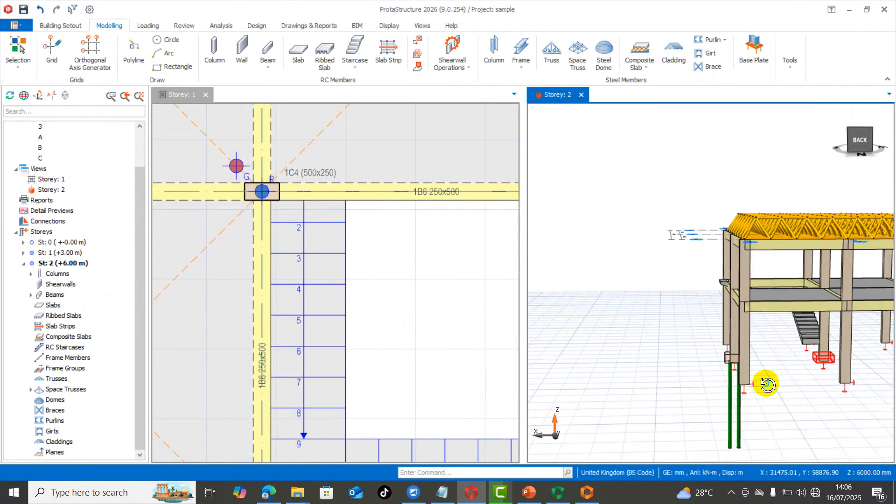
{"action": "middle_click_drag", "start_coordinate": [850, 390], "coordinate": [844, 369]}
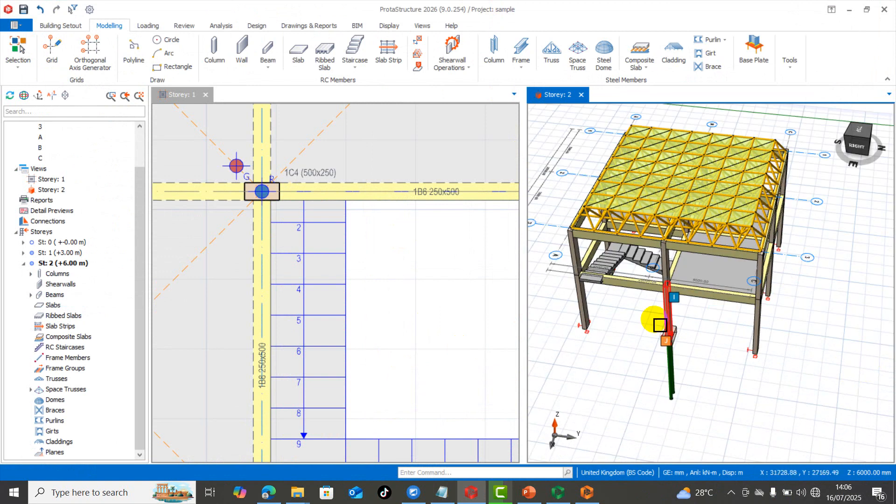
{"action": "middle_click_drag", "start_coordinate": [753, 265], "coordinate": [660, 369]}
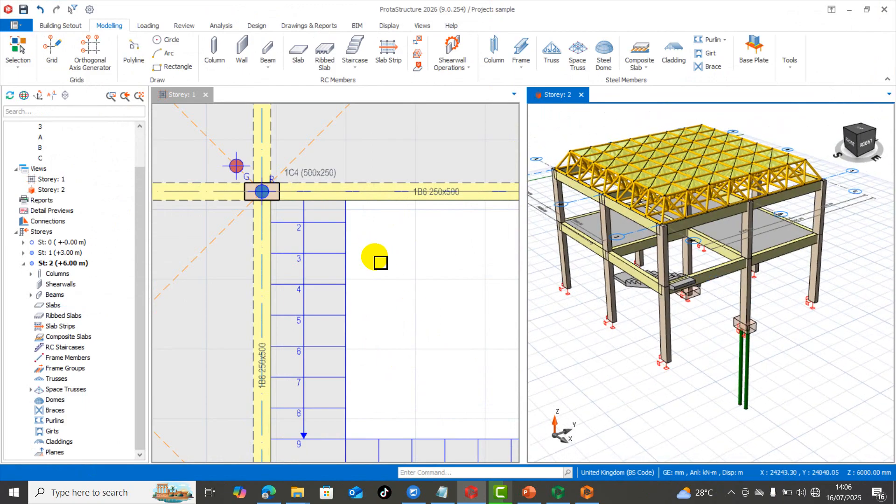
{"action": "scroll", "coordinate": [380, 261], "scroll_direction": "down", "scroll_amount": 2}
{"action": "scroll", "coordinate": [386, 283], "scroll_direction": "down", "scroll_amount": 5}
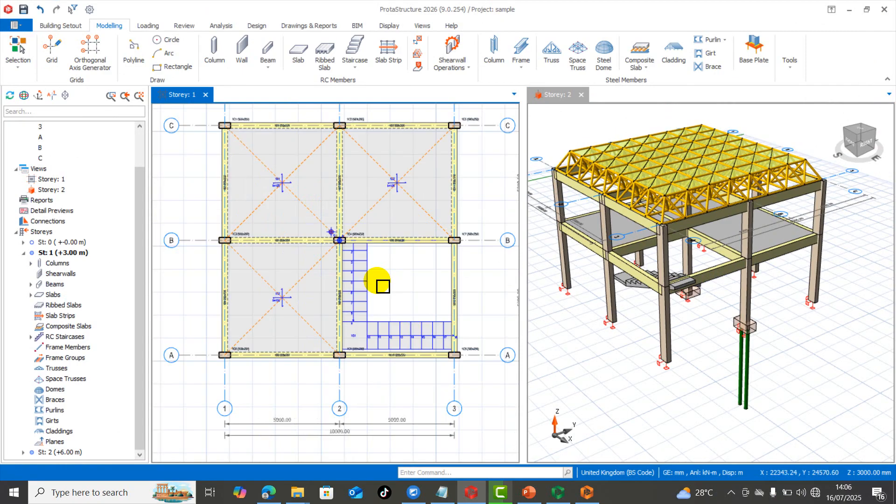
{"action": "scroll", "coordinate": [383, 286], "scroll_direction": "down", "scroll_amount": 2}
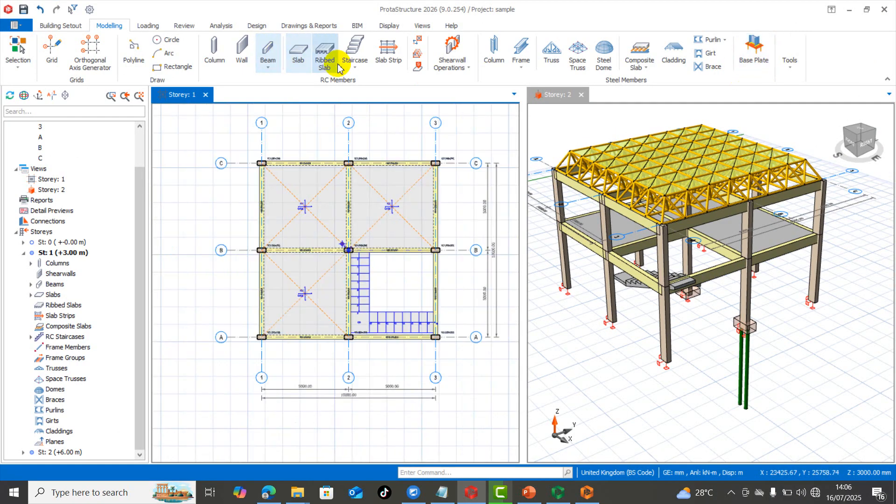
Step: Set the thickness of storey 1 slabs 1S1, 1S2 and 1S3 to 150 mm together in the Slab Table
{"action": "left_click", "coordinate": [375, 74]}
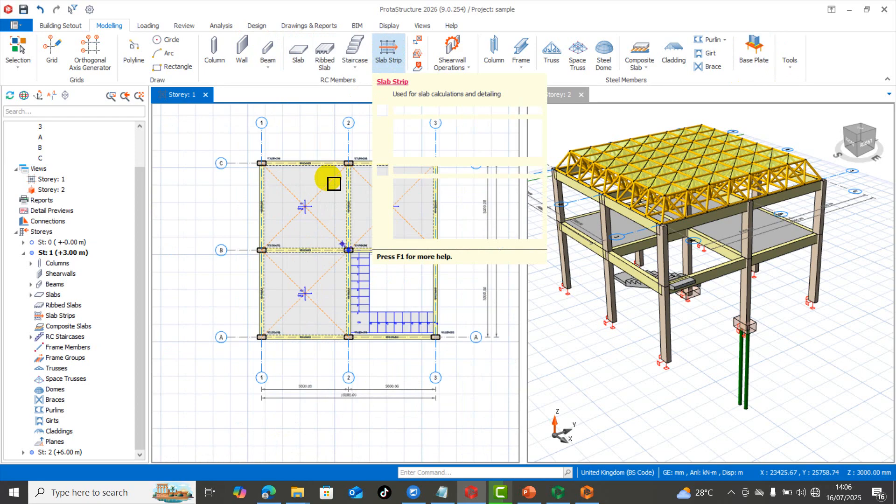
{"action": "left_click", "coordinate": [399, 206]}
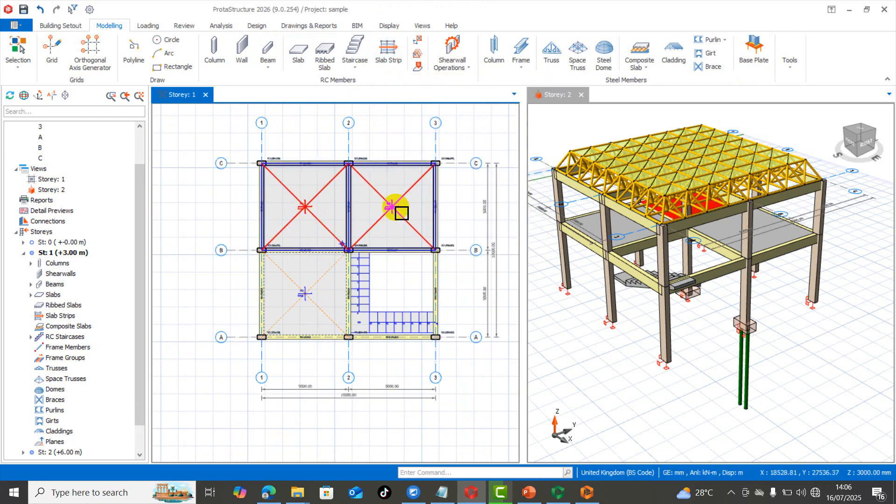
{"action": "left_click", "coordinate": [307, 295]}
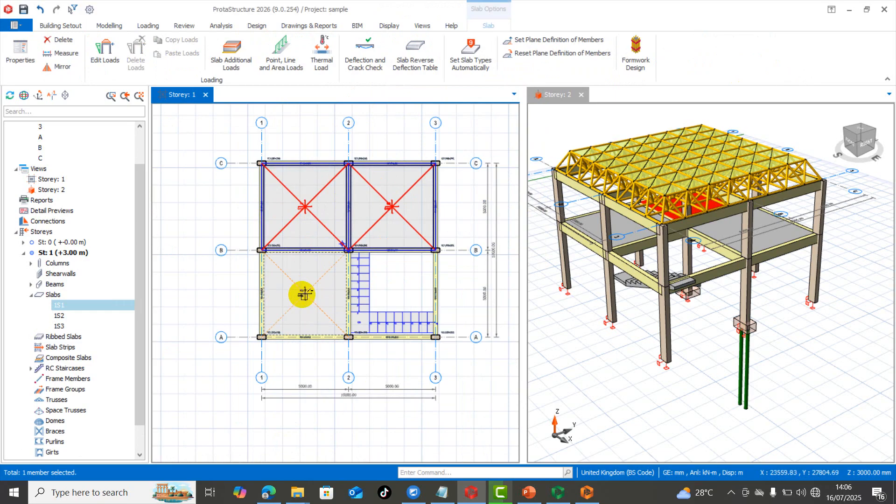
{"action": "left_click", "coordinate": [304, 303]}
{"action": "right_click", "coordinate": [305, 305]}
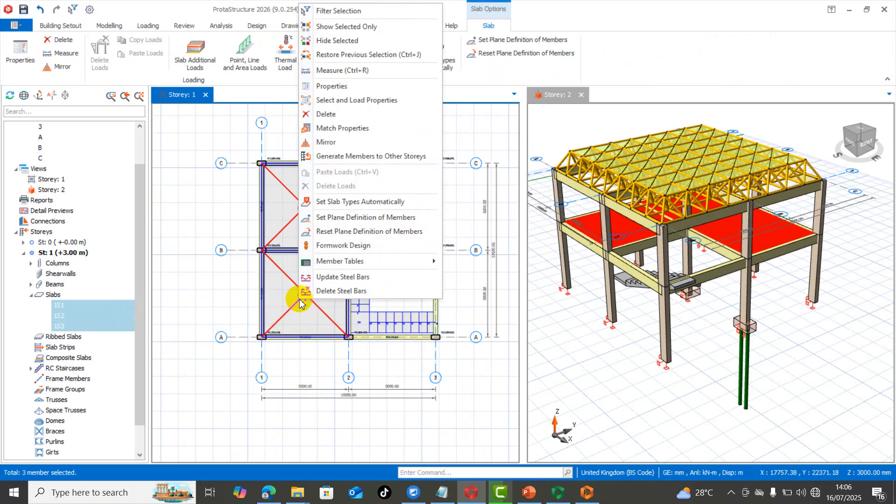
{"action": "left_click", "coordinate": [365, 85]}
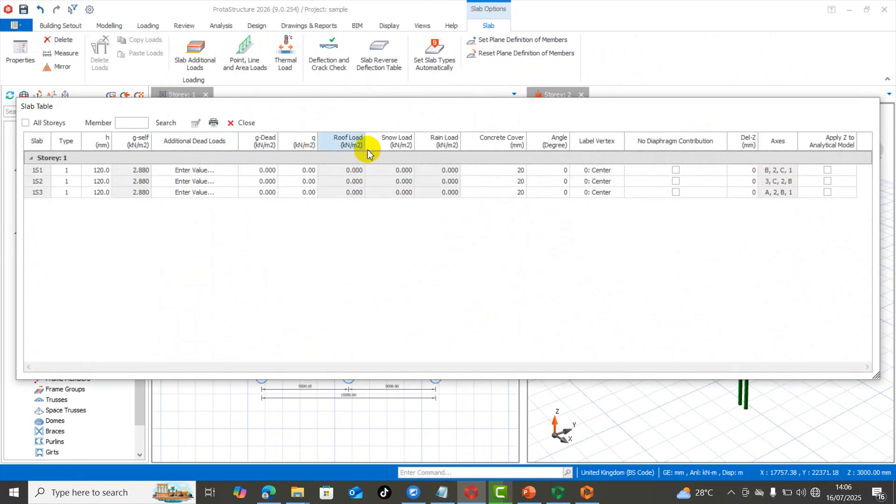
{"action": "left_click", "coordinate": [100, 142]}
{"action": "left_click", "coordinate": [197, 123]}
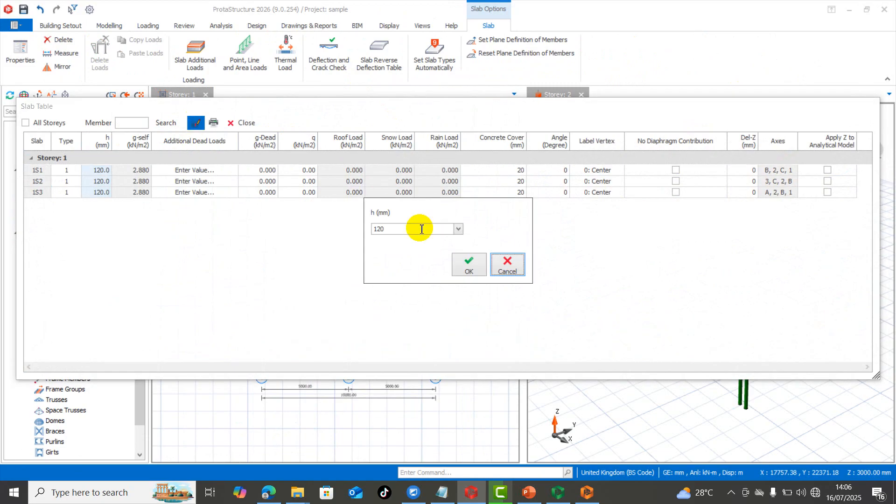
{"action": "left_click", "coordinate": [421, 228]}
{"action": "left_click_drag", "start_coordinate": [407, 232], "coordinate": [373, 233]}
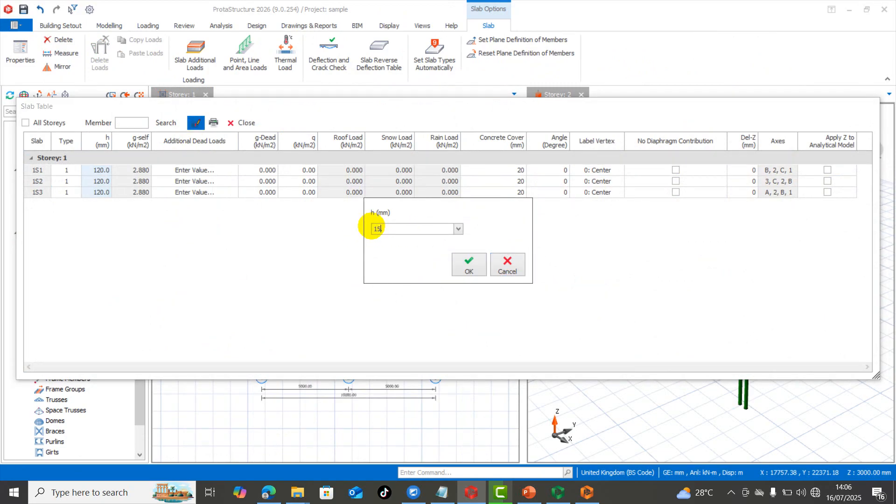
{"action": "left_click", "coordinate": [467, 267]}
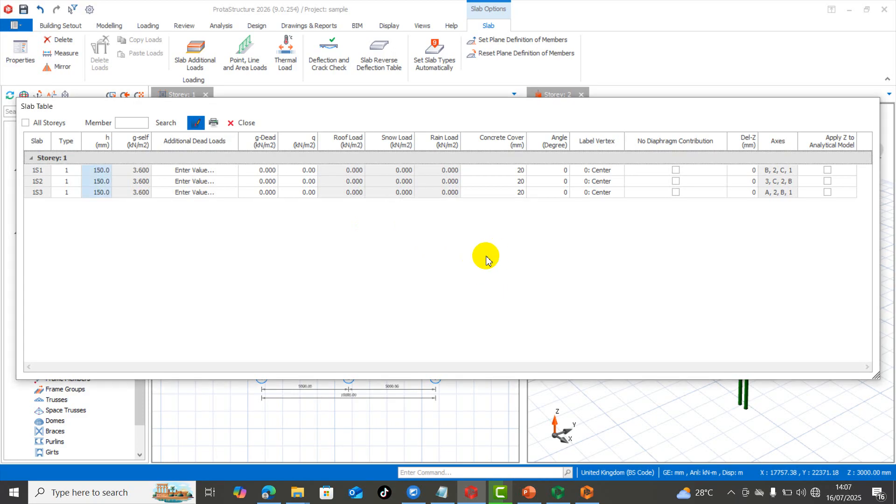
{"action": "left_click", "coordinate": [244, 122]}
{"action": "key", "text": "Escape"}
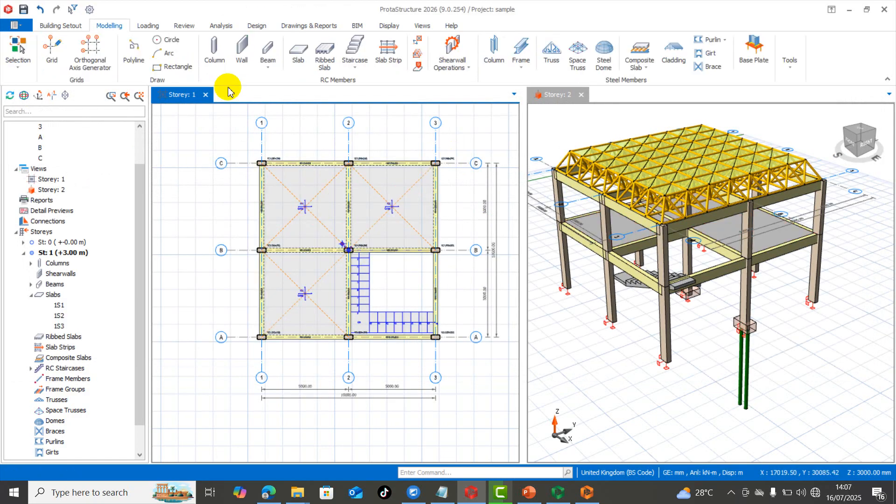
Step: Insert an X-direction analytical slab strip about 13600 mm long across the two slabs between axes B and C
{"action": "left_click", "coordinate": [388, 50]}
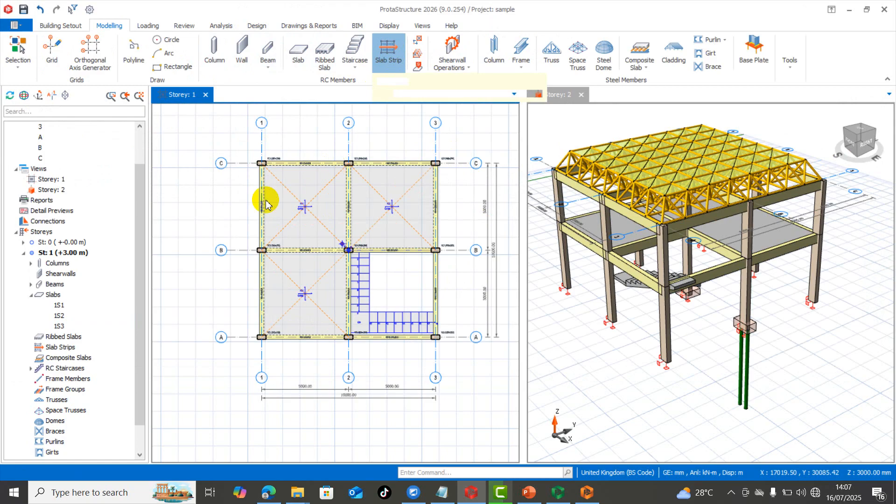
{"action": "left_click", "coordinate": [228, 202]}
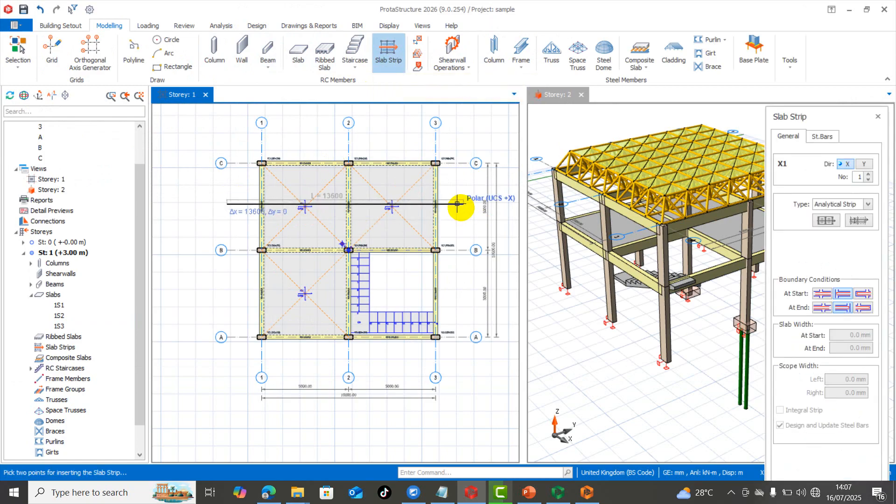
{"action": "left_click", "coordinate": [457, 204]}
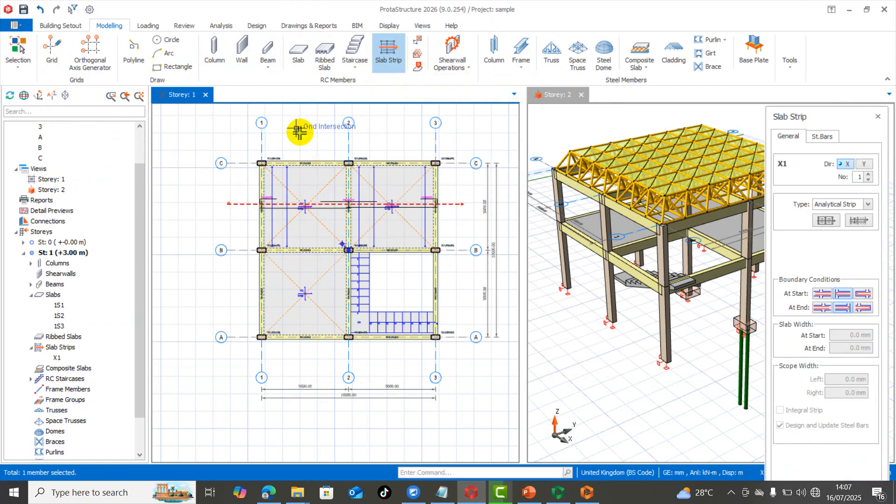
Step: Insert a Y-direction analytical slab strip about 13300 mm long through the two slabs between axes 1 and 2
{"action": "left_click", "coordinate": [315, 136]}
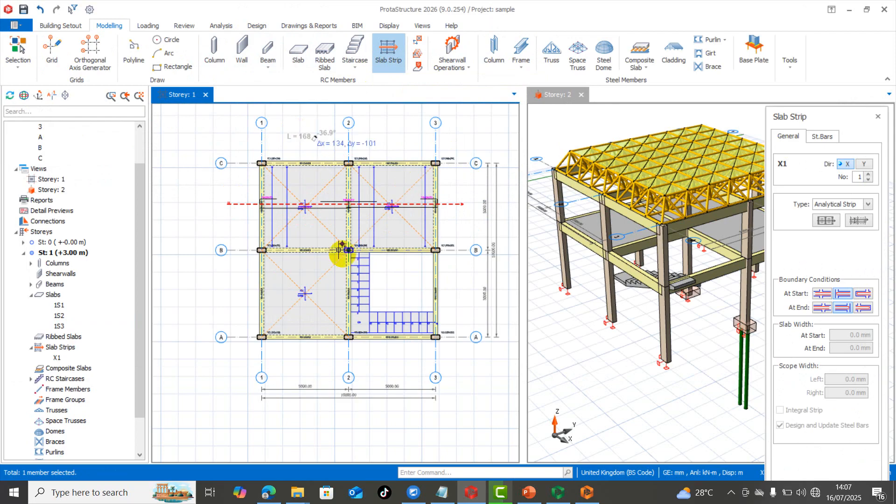
{"action": "left_click", "coordinate": [306, 363]}
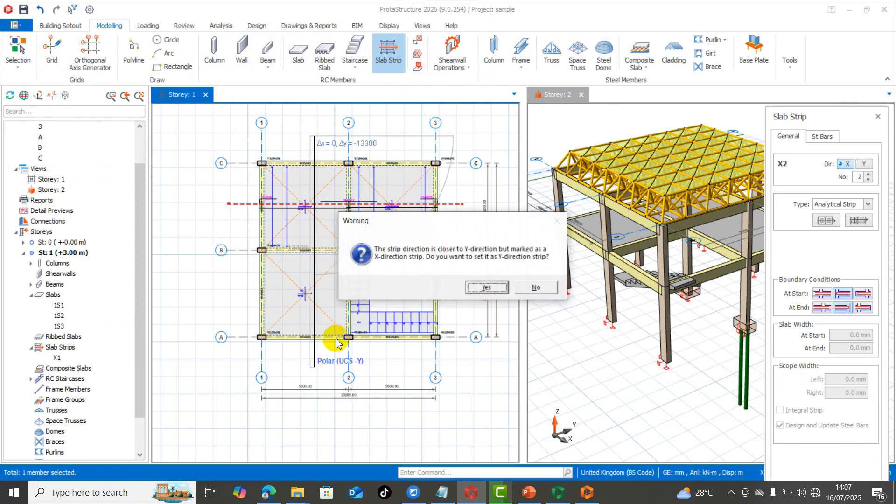
{"action": "left_click", "coordinate": [477, 288]}
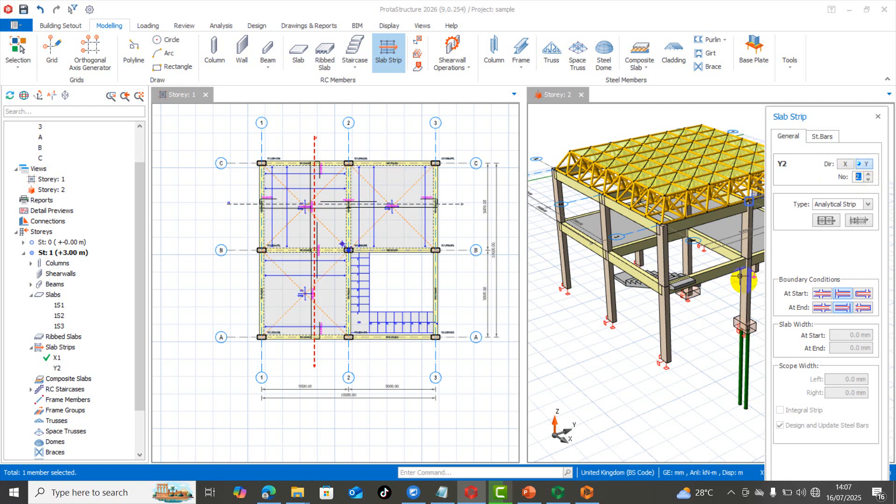
{"action": "key", "text": "Escape"}
{"action": "key", "text": "Escape"}
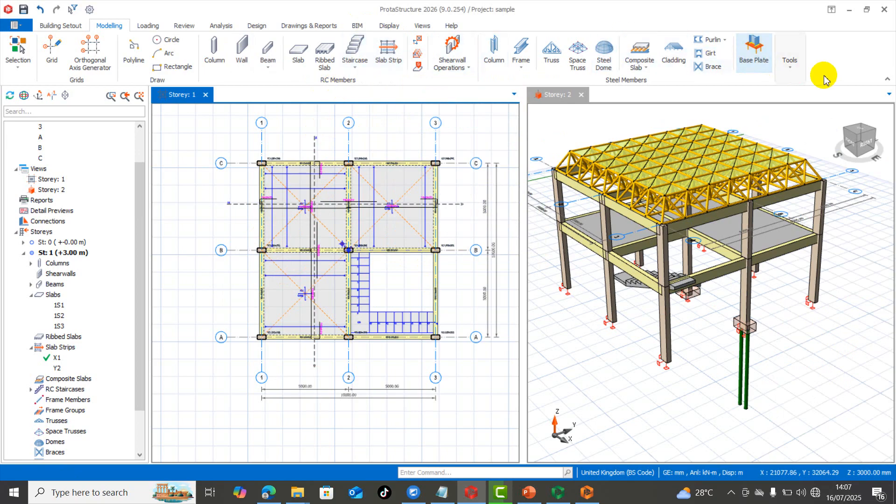
Step: Create a floor plan section along a horizontal line about 13800 mm long between axes B and C, placing it above the storey 1 plan
{"action": "left_click", "coordinate": [790, 70]}
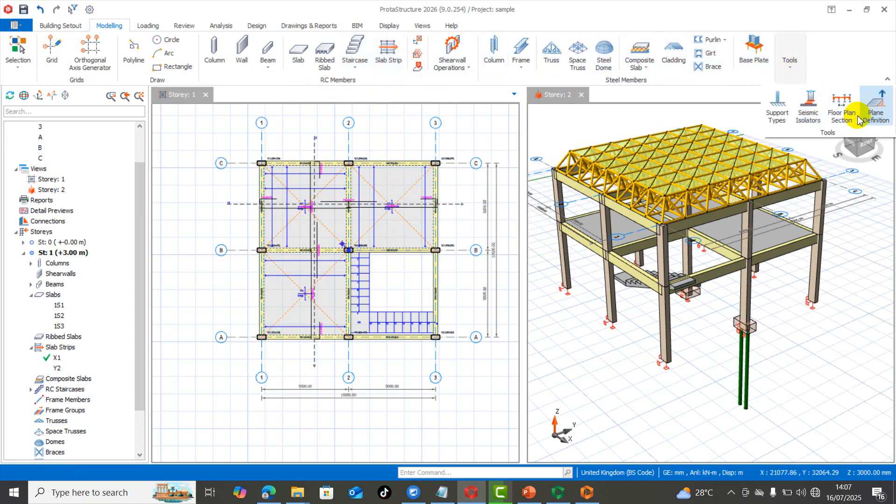
{"action": "left_click", "coordinate": [842, 100]}
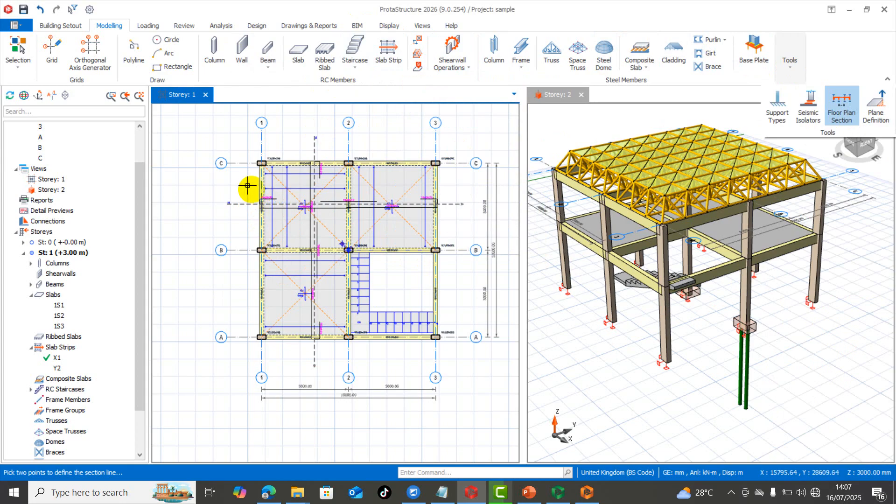
{"action": "left_click", "coordinate": [230, 185]}
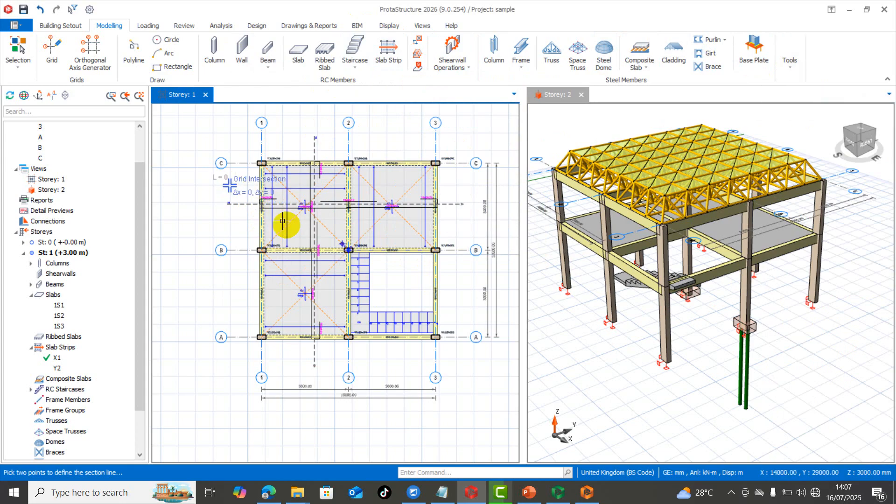
{"action": "left_click", "coordinate": [461, 183]}
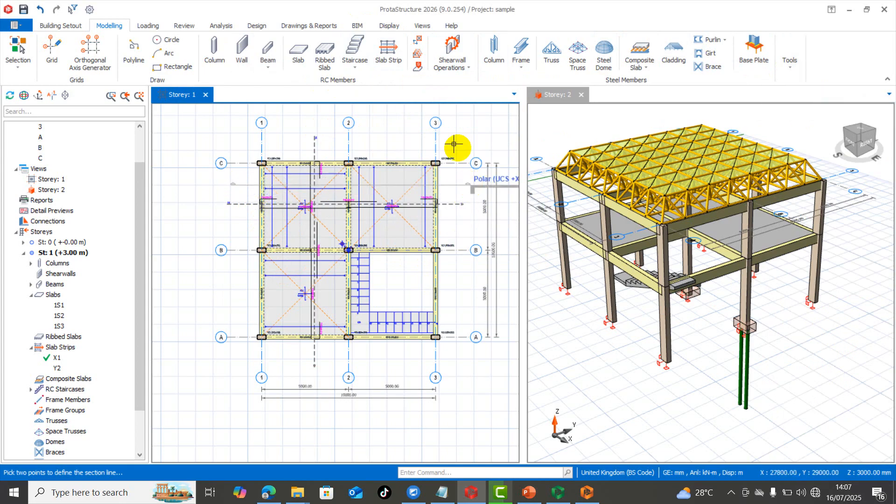
{"action": "scroll", "coordinate": [293, 175], "scroll_direction": "down", "scroll_amount": 1}
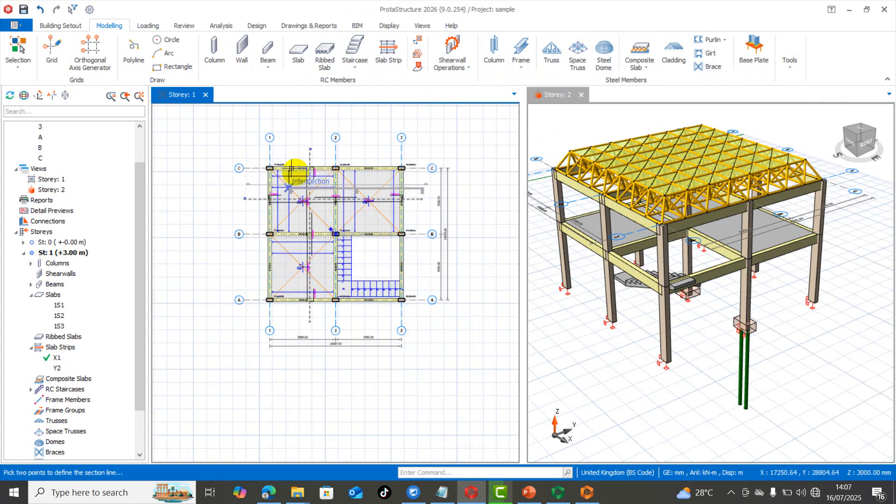
{"action": "left_click", "coordinate": [265, 112]}
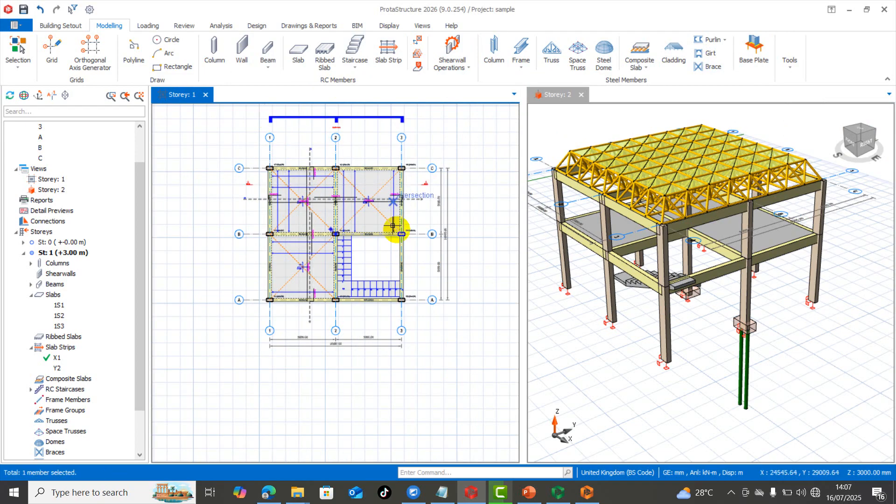
{"action": "scroll", "coordinate": [398, 230], "scroll_direction": "down", "scroll_amount": 1}
{"action": "scroll", "coordinate": [374, 180], "scroll_direction": "up", "scroll_amount": 2}
{"action": "scroll", "coordinate": [242, 262], "scroll_direction": "up", "scroll_amount": 1}
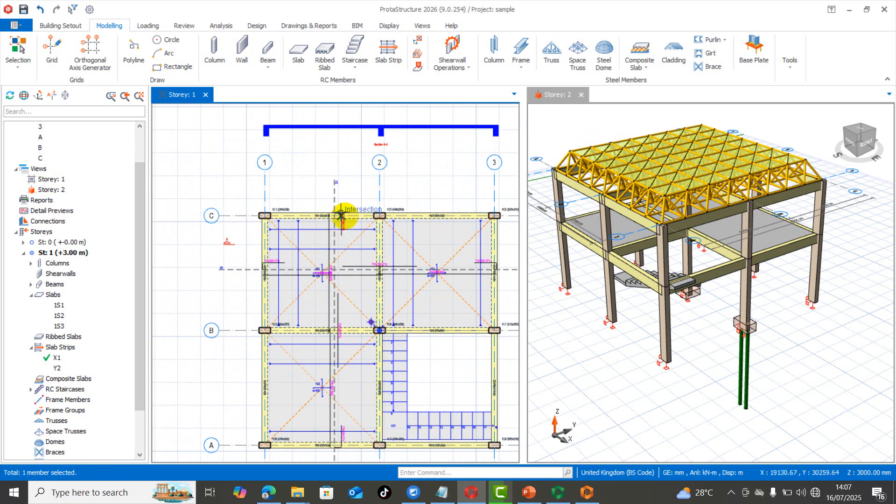
Step: Examine the section drawing above the storey 1 plan and the slab reinforcement layout beneath it
{"action": "scroll", "coordinate": [345, 216], "scroll_direction": "down", "scroll_amount": 4}
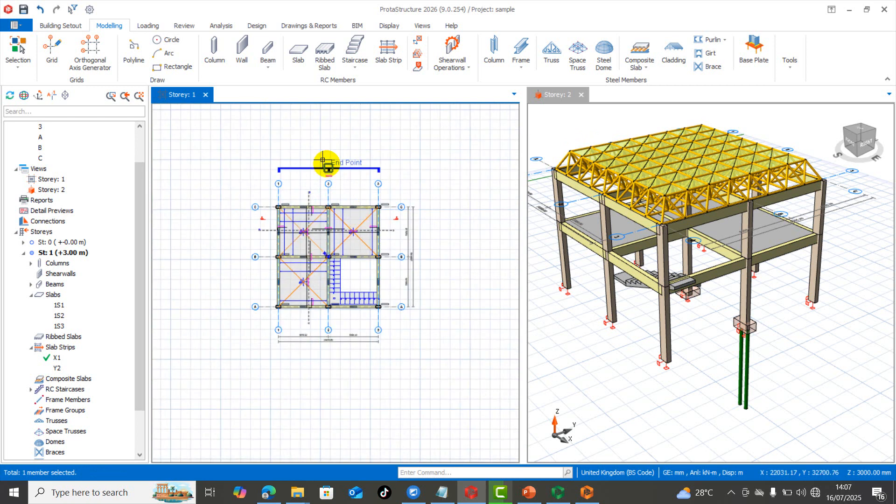
{"action": "scroll", "coordinate": [329, 175], "scroll_direction": "up", "scroll_amount": 5}
{"action": "scroll", "coordinate": [326, 183], "scroll_direction": "up", "scroll_amount": 2}
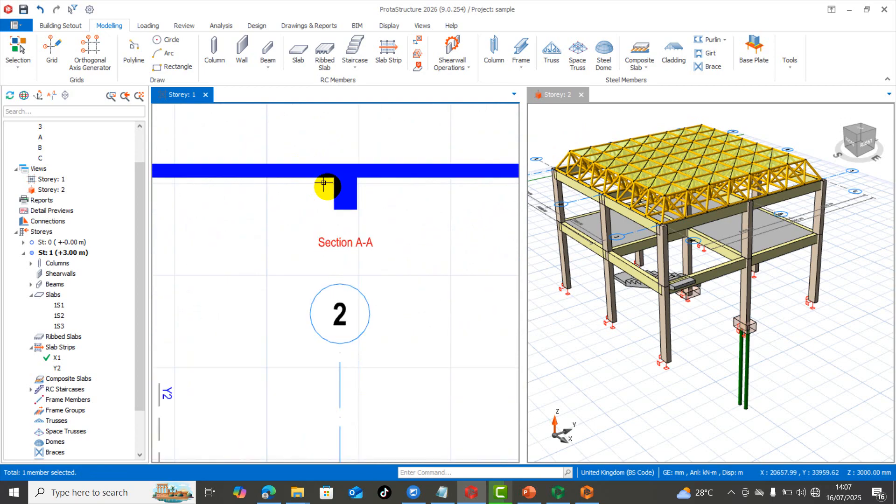
{"action": "scroll", "coordinate": [328, 186], "scroll_direction": "down", "scroll_amount": 4}
{"action": "scroll", "coordinate": [148, 190], "scroll_direction": "up", "scroll_amount": 1}
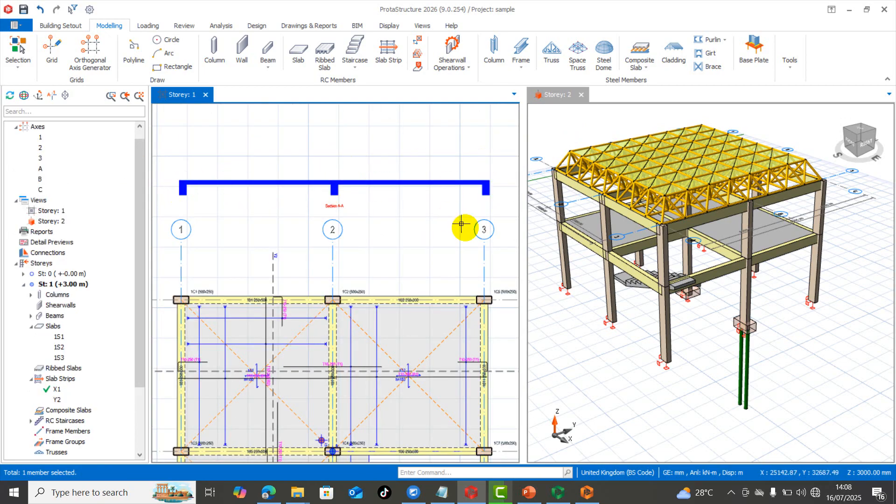
{"action": "scroll", "coordinate": [463, 231], "scroll_direction": "down", "scroll_amount": 3}
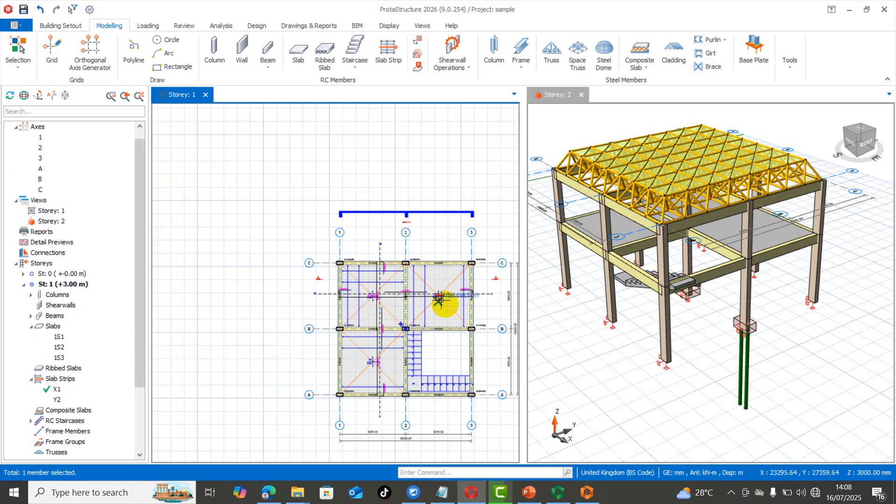
{"action": "scroll", "coordinate": [448, 322], "scroll_direction": "down", "scroll_amount": 3}
{"action": "scroll", "coordinate": [454, 310], "scroll_direction": "up", "scroll_amount": 5}
{"action": "scroll", "coordinate": [463, 270], "scroll_direction": "up", "scroll_amount": 1}
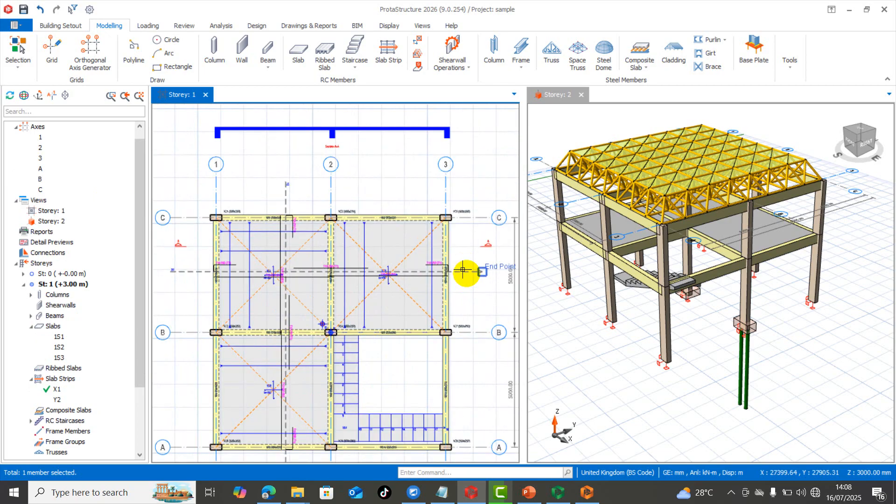
{"action": "left_click", "coordinate": [756, 61]}
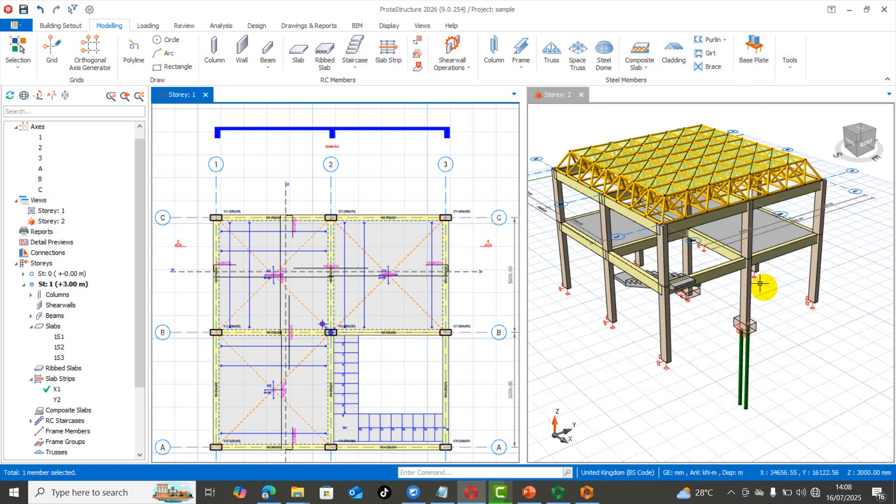
{"action": "left_click", "coordinate": [645, 70]}
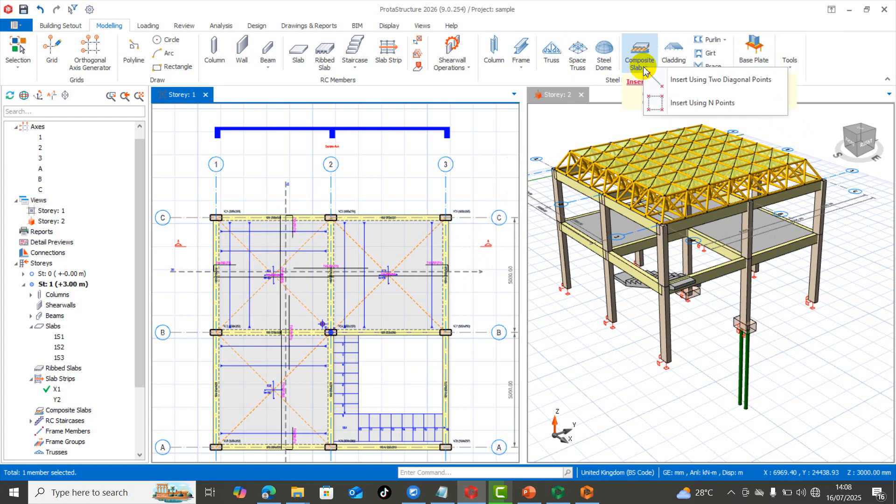
{"action": "left_click", "coordinate": [642, 65]}
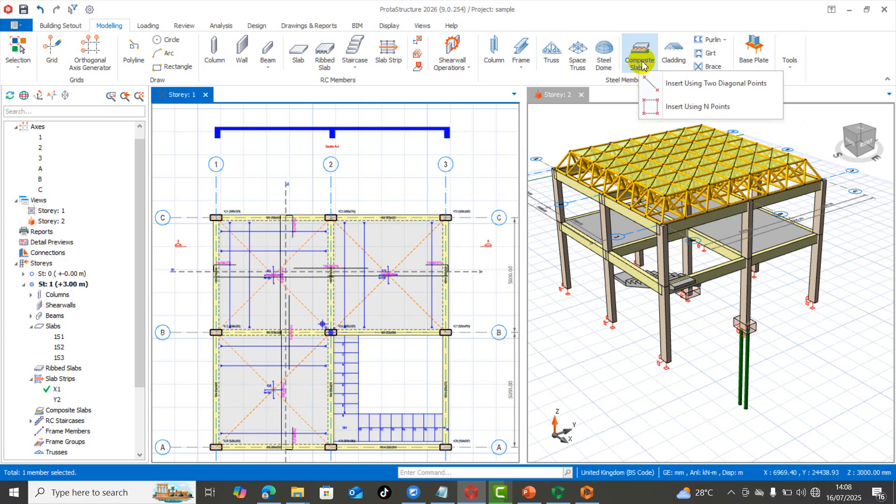
{"action": "left_click", "coordinate": [644, 63]}
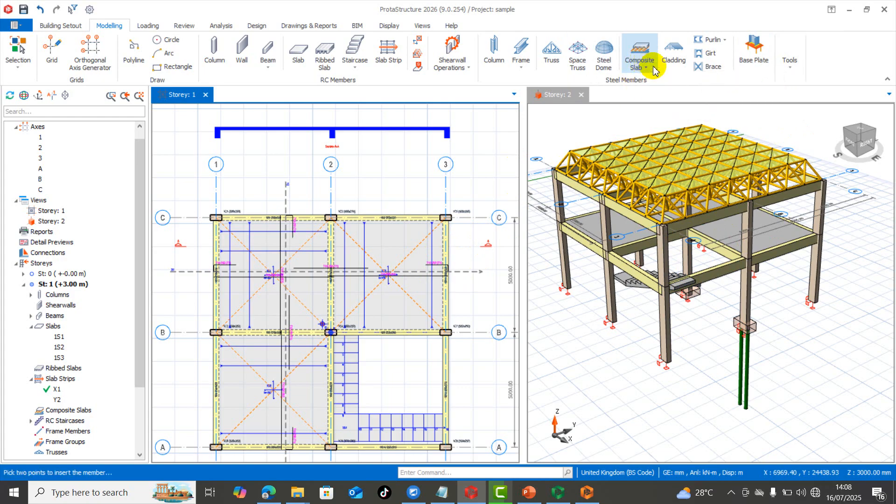
{"action": "left_click", "coordinate": [695, 66]}
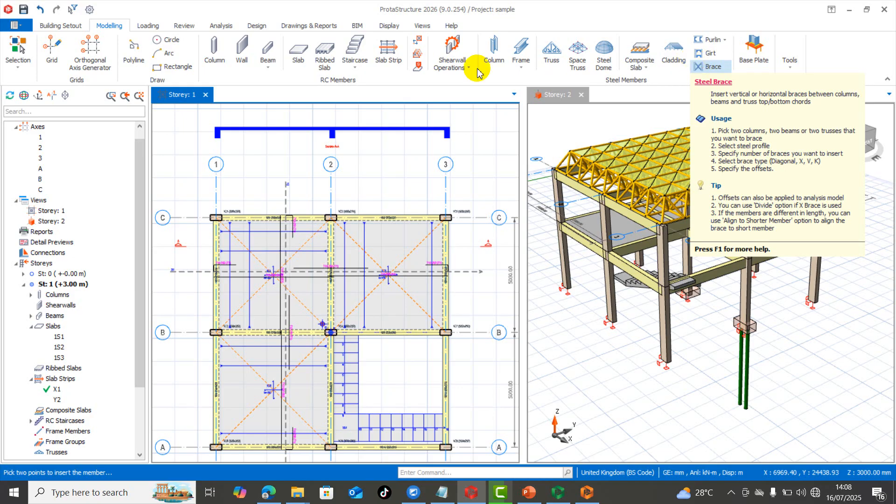
{"action": "left_click", "coordinate": [579, 60]}
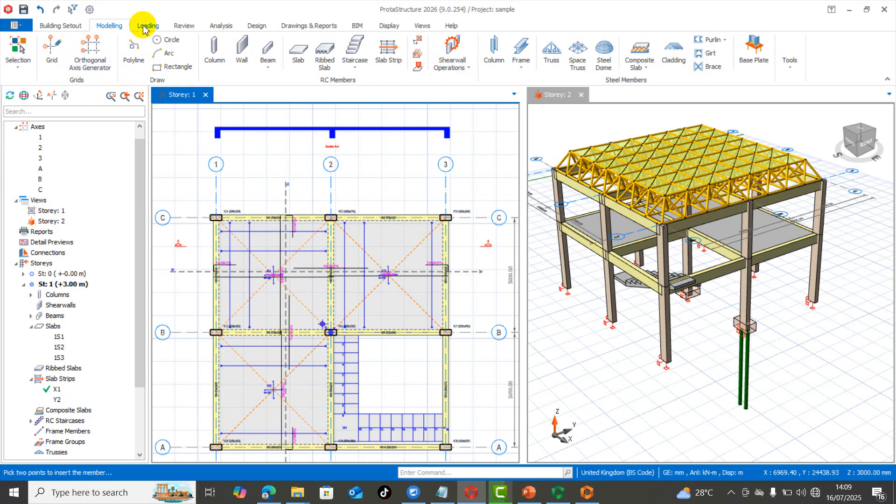
{"action": "left_click", "coordinate": [184, 26]}
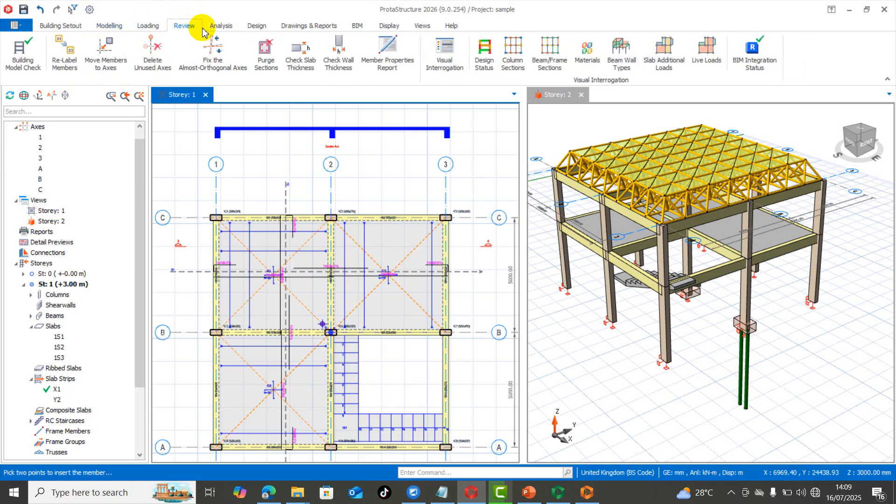
{"action": "left_click", "coordinate": [224, 26]}
{"action": "left_click", "coordinate": [298, 25]}
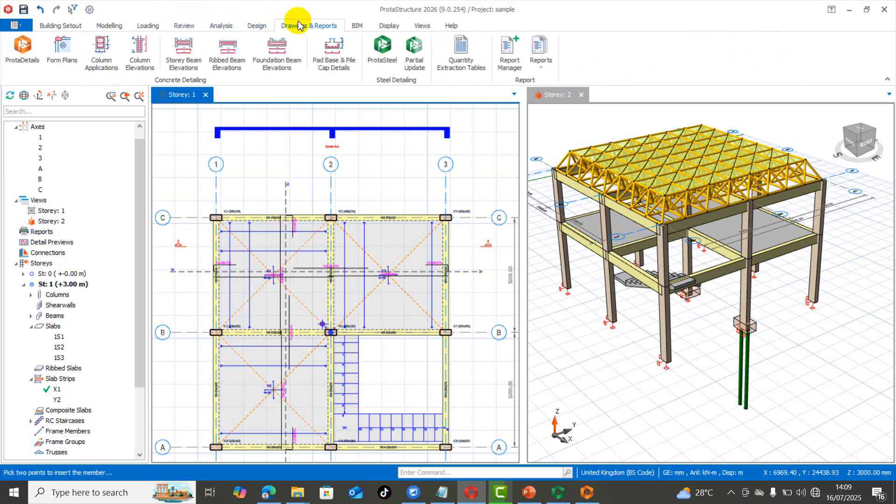
{"action": "left_click", "coordinate": [256, 26]}
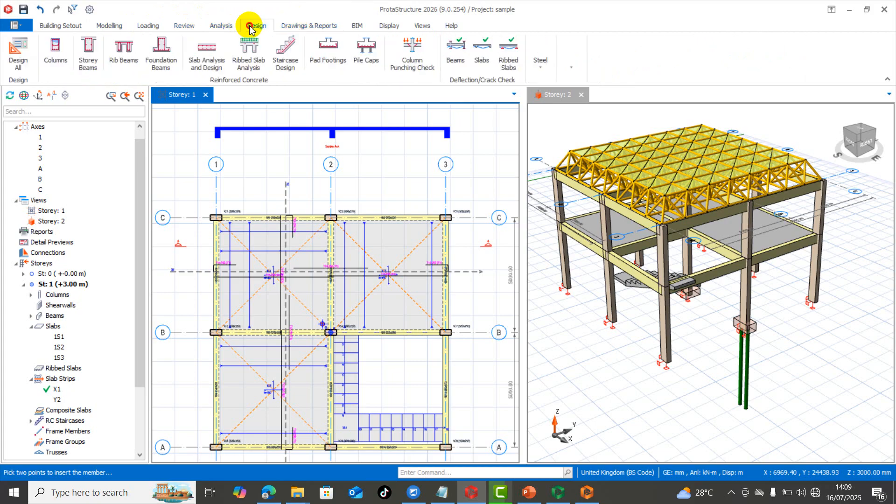
{"action": "left_click", "coordinate": [225, 26]}
{"action": "left_click", "coordinate": [148, 25]}
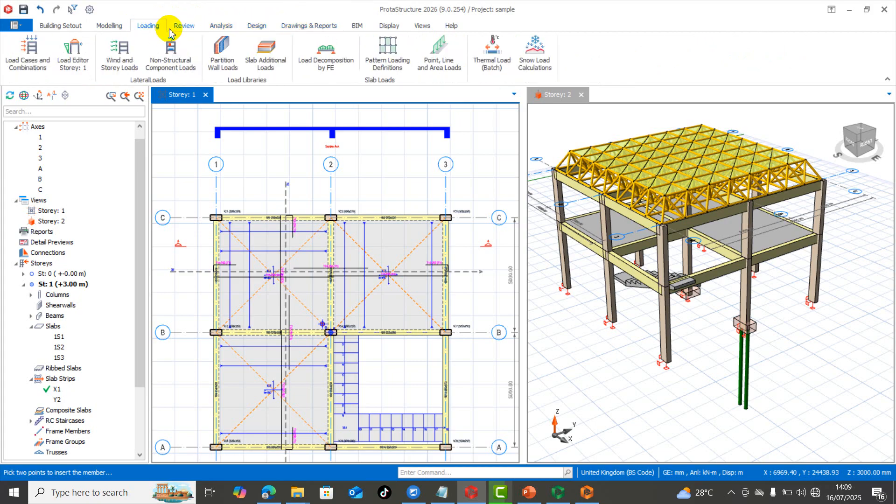
{"action": "left_click", "coordinate": [184, 25]}
{"action": "left_click", "coordinate": [60, 26]}
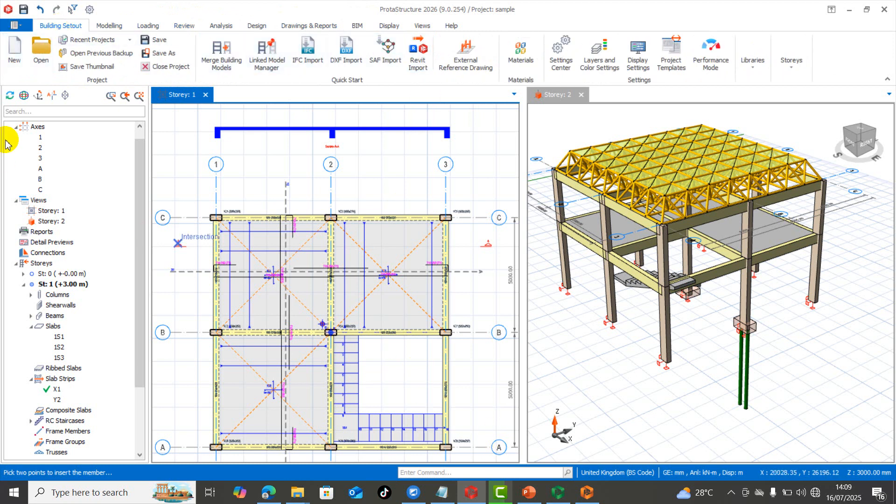
Step: Save the sample project
{"action": "left_click", "coordinate": [17, 25]}
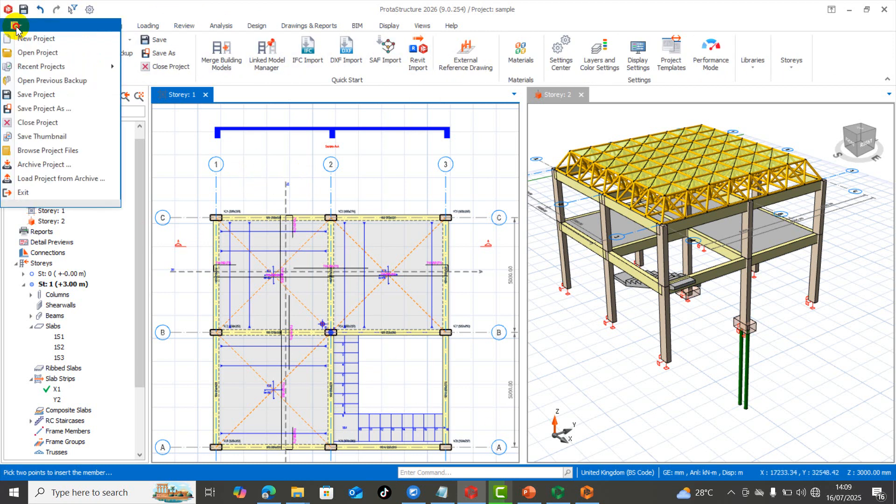
{"action": "left_click", "coordinate": [63, 95]}
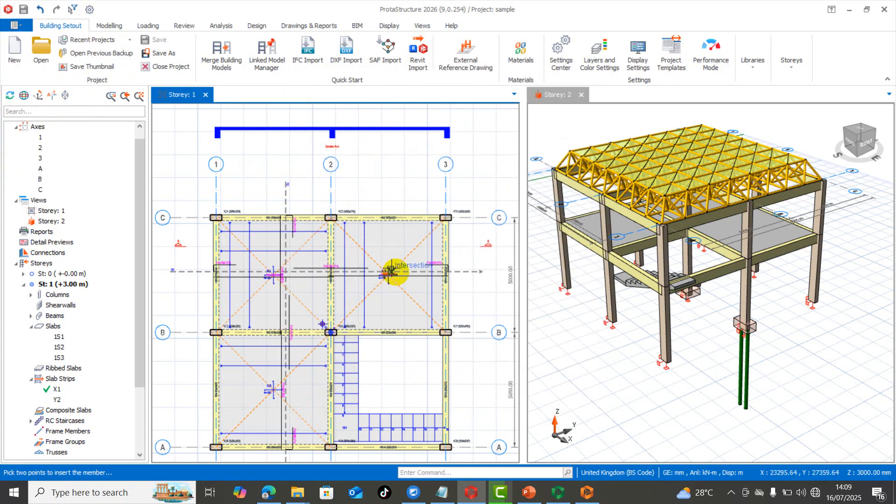
{"action": "scroll", "coordinate": [397, 269], "scroll_direction": "down", "scroll_amount": 1}
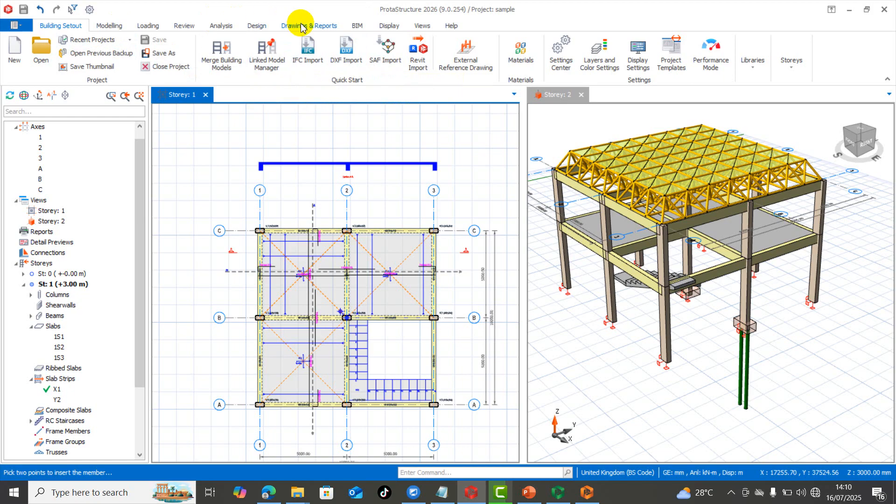
Step: Export the model as the IFC 2x3 file sample.ifc in the project's Export folder, and close the folder window
{"action": "left_click", "coordinate": [358, 27]}
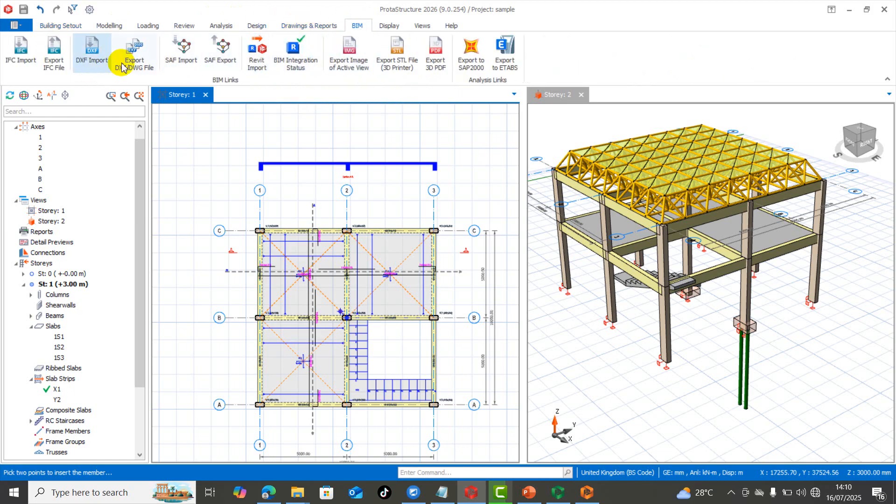
{"action": "left_click", "coordinate": [55, 56]}
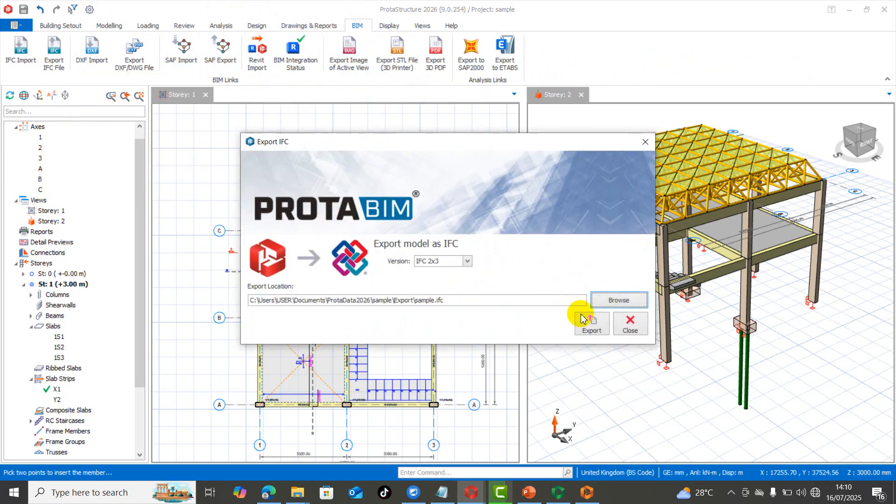
{"action": "left_click", "coordinate": [592, 323]}
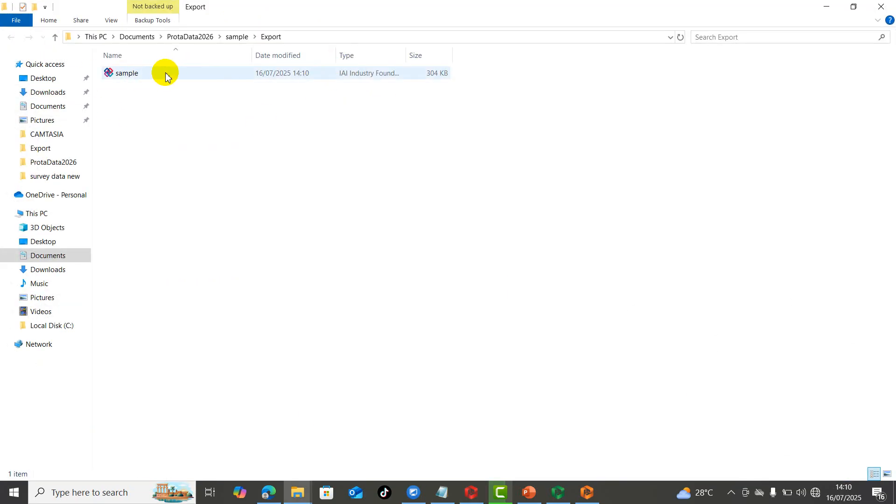
{"action": "left_click", "coordinate": [891, 6]}
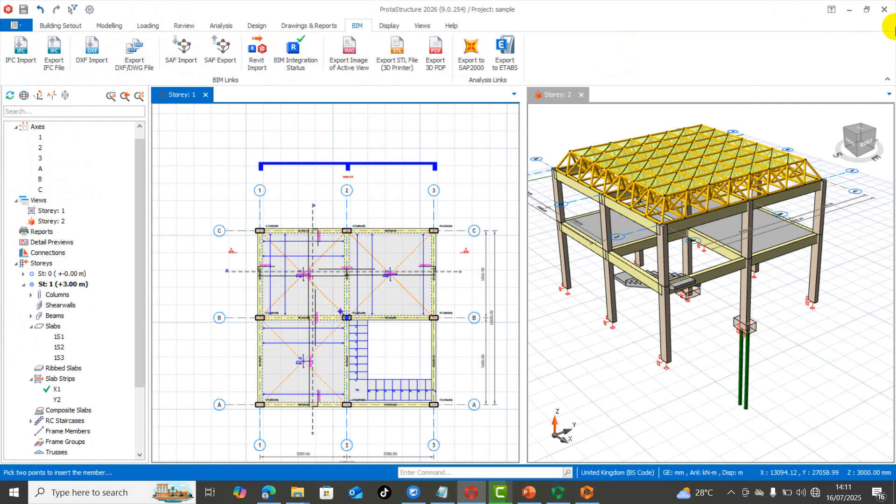
Step: Close ProtaStructure, then switch to ProtaSteel and close its sample project without saving
{"action": "left_click", "coordinate": [883, 10]}
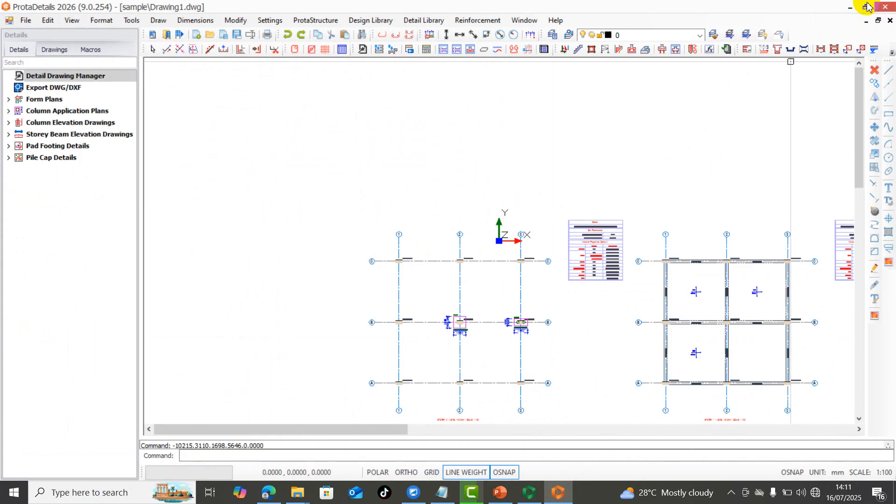
{"action": "left_click", "coordinate": [850, 7]}
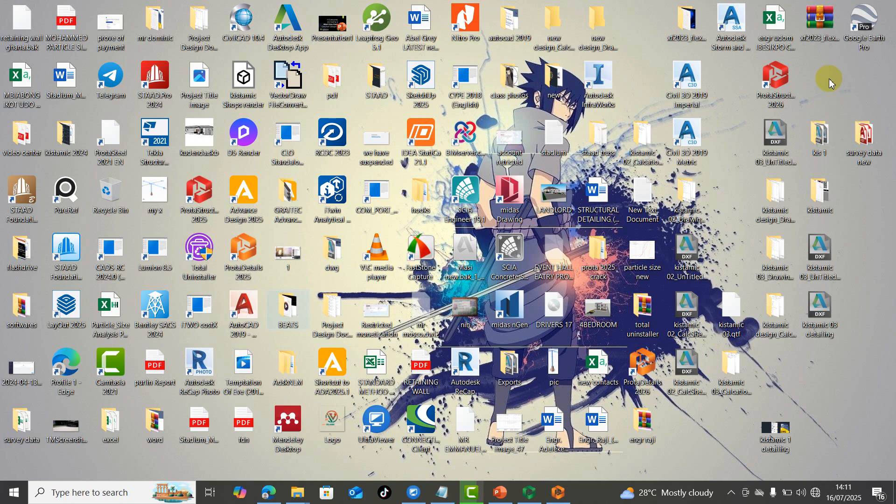
{"action": "left_click", "coordinate": [780, 79]}
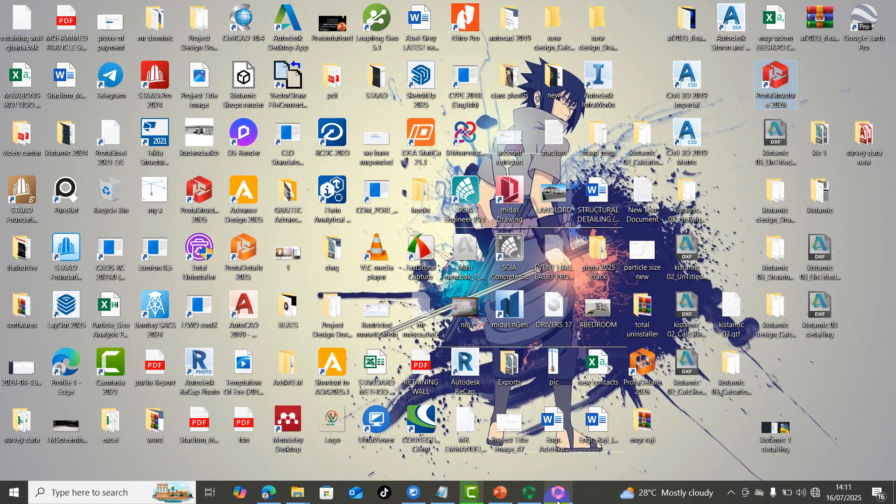
{"action": "left_click", "coordinate": [536, 493]}
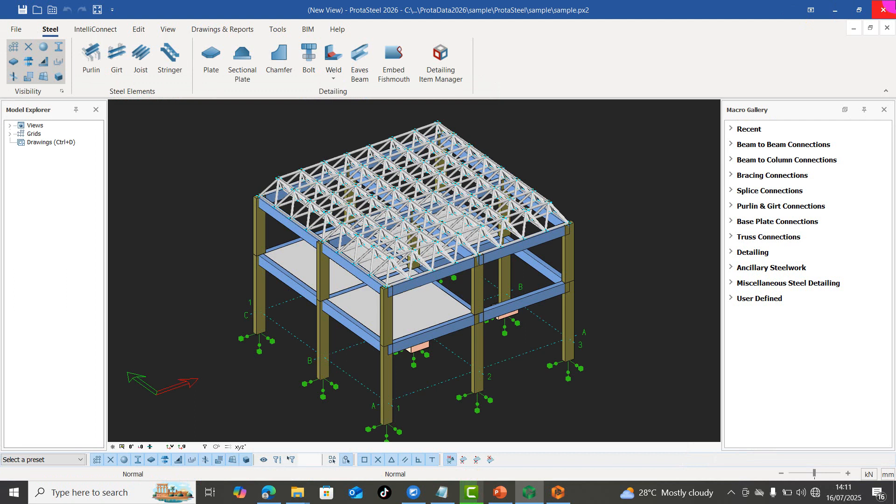
{"action": "left_click", "coordinate": [885, 8]}
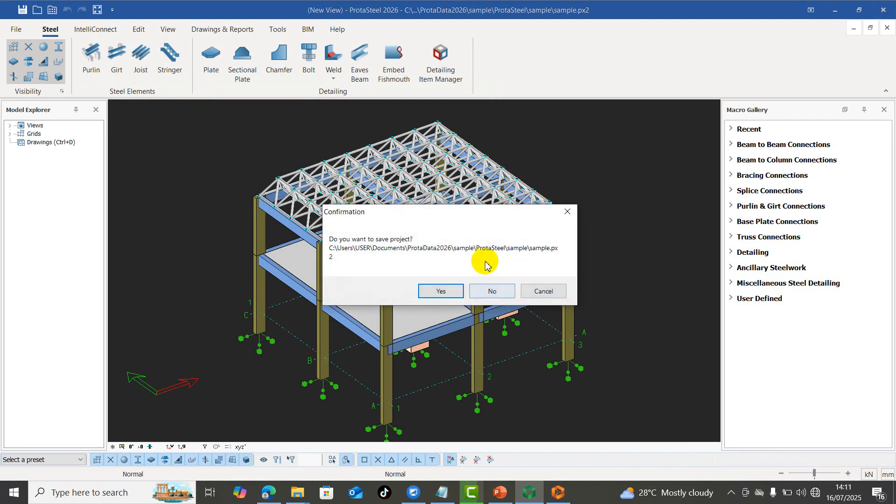
{"action": "left_click", "coordinate": [490, 291]}
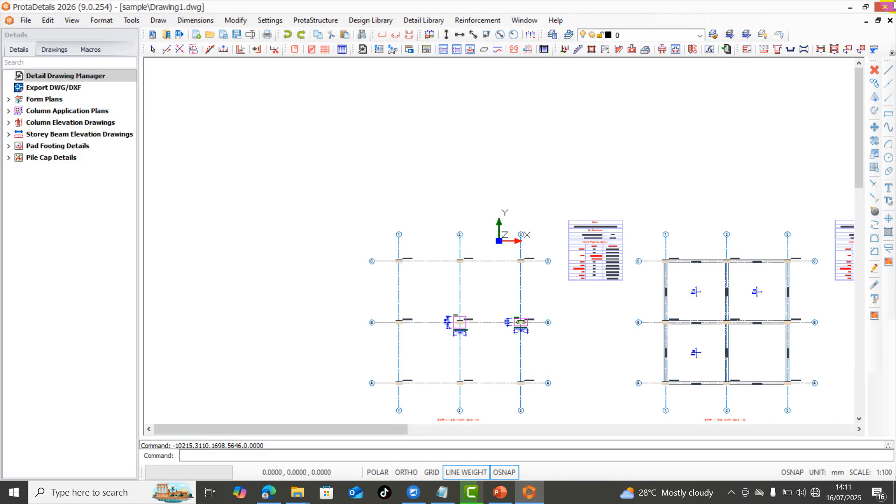
Step: Close ProtaDetails without saving the changes to Drawing1.dwg
{"action": "left_click", "coordinate": [887, 6]}
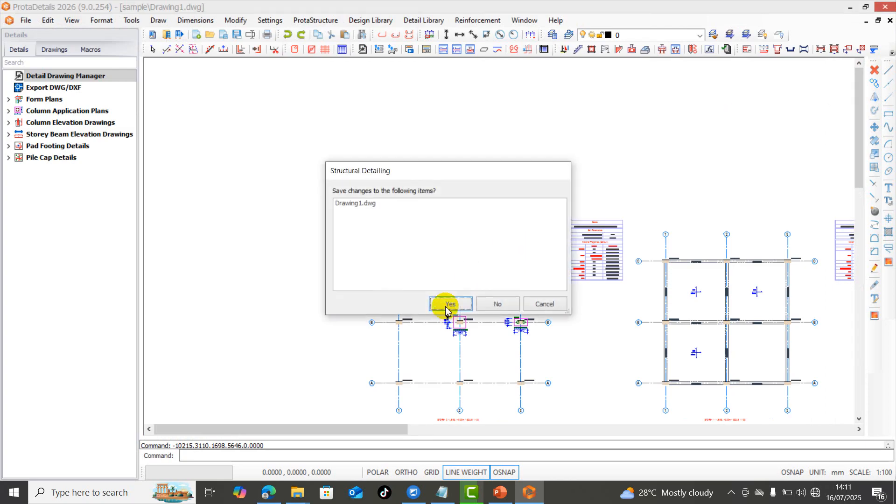
{"action": "left_click", "coordinate": [505, 306]}
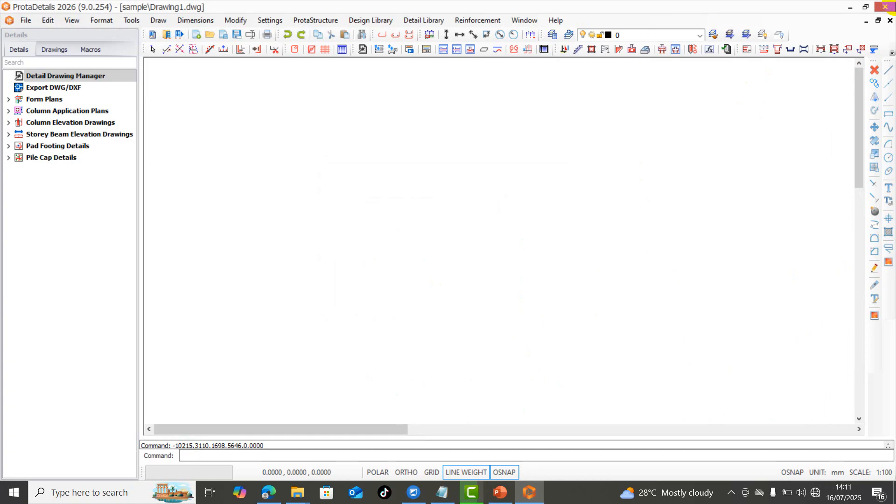
{"action": "left_click", "coordinate": [887, 8]}
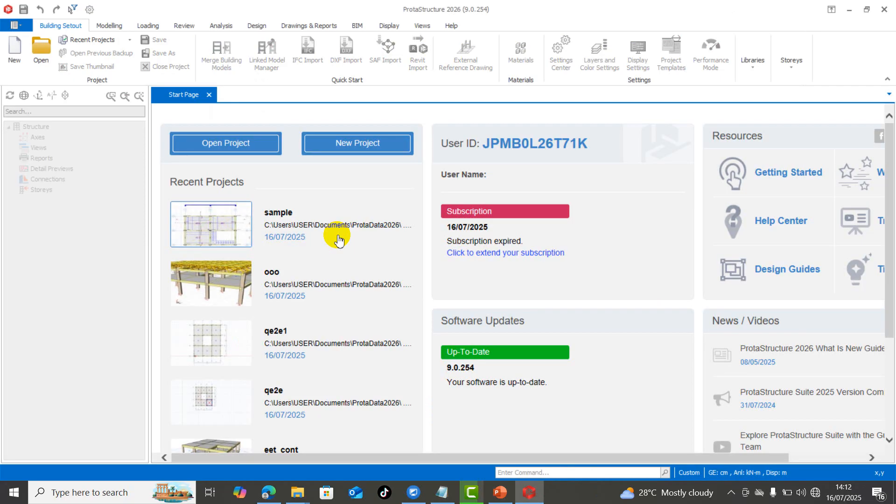
{"action": "mouse_move", "coordinate": [339, 240]}
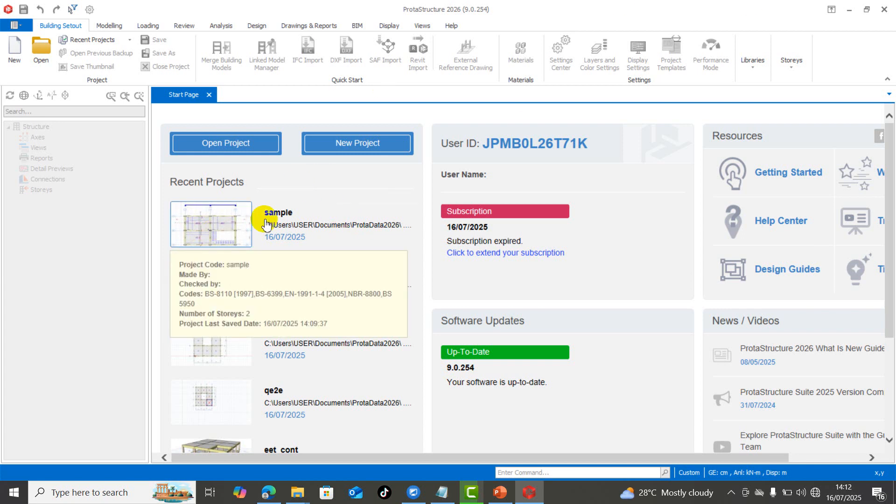
{"action": "mouse_move", "coordinate": [211, 220]}
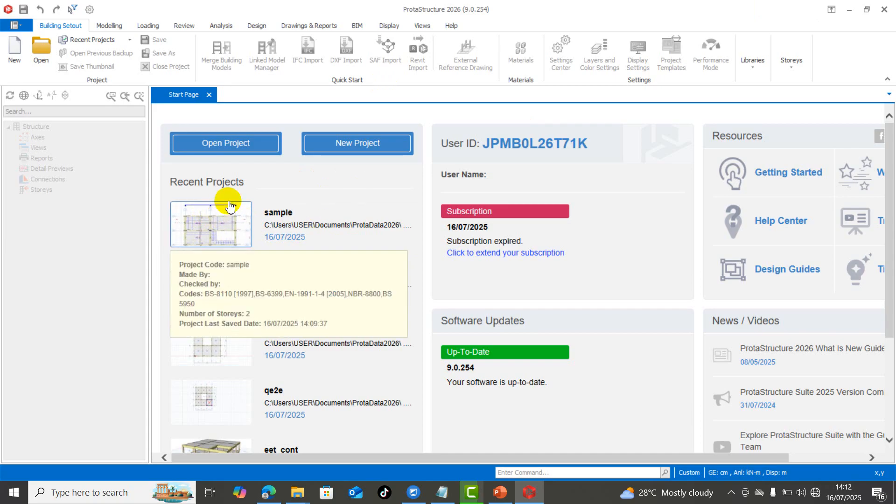
{"action": "mouse_move", "coordinate": [233, 232]}
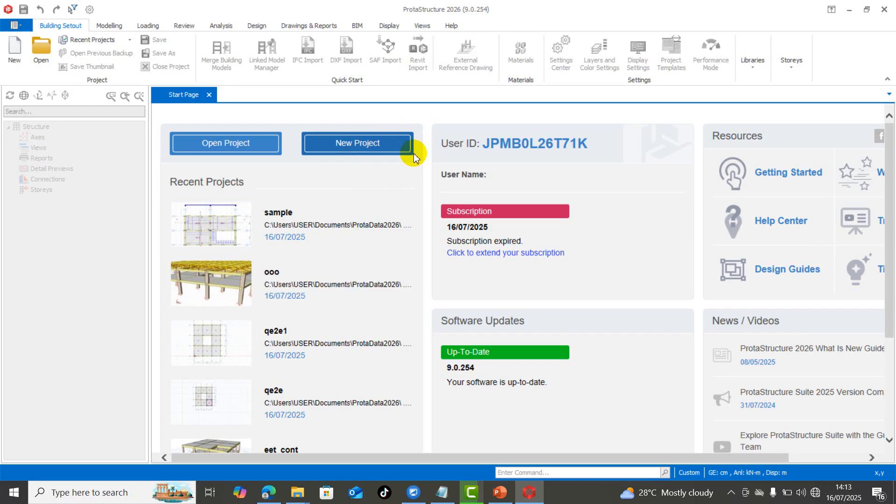
Step: Create a new project with the code sample_01 from the United Kingdom (BS Code) template
{"action": "mouse_move", "coordinate": [396, 207]}
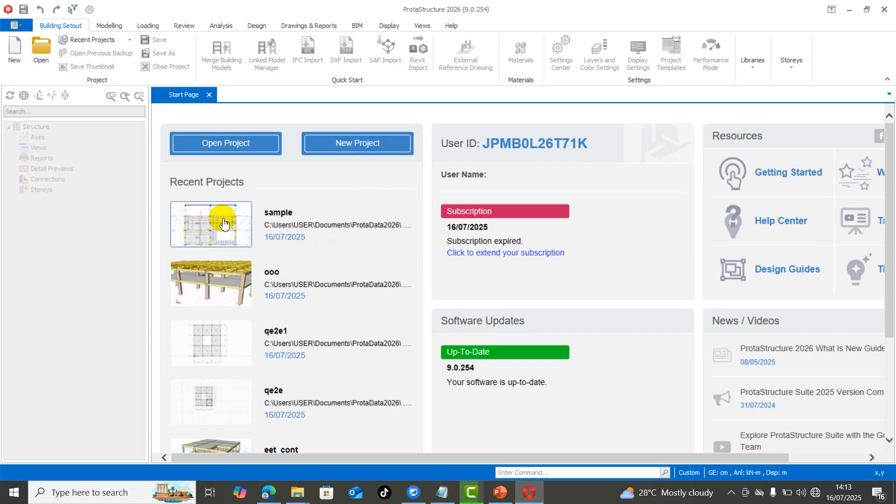
{"action": "left_click", "coordinate": [377, 145]}
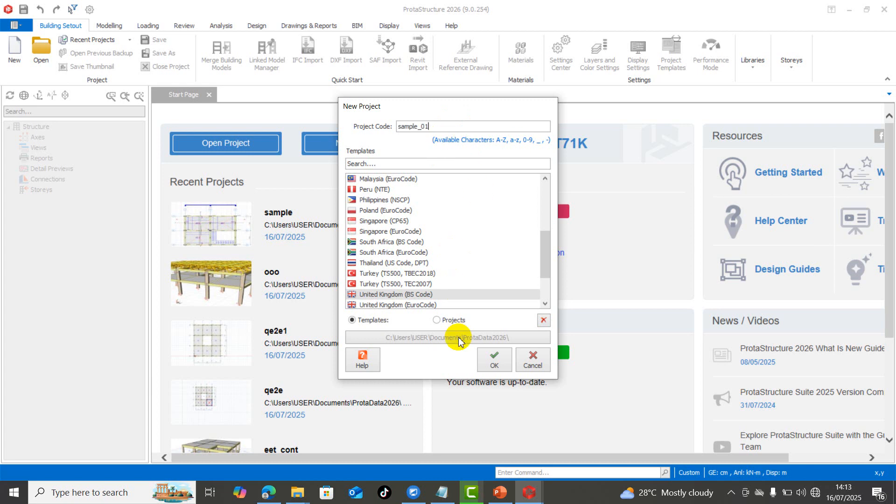
{"action": "left_click", "coordinate": [490, 361]}
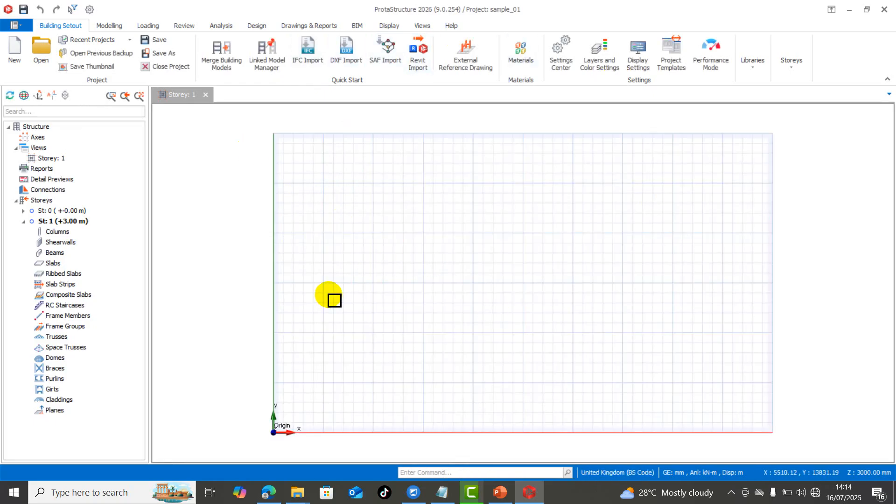
Step: Start an IFC import and browse for its source file up to the ProtaData2026 folder
{"action": "left_click", "coordinate": [295, 25]}
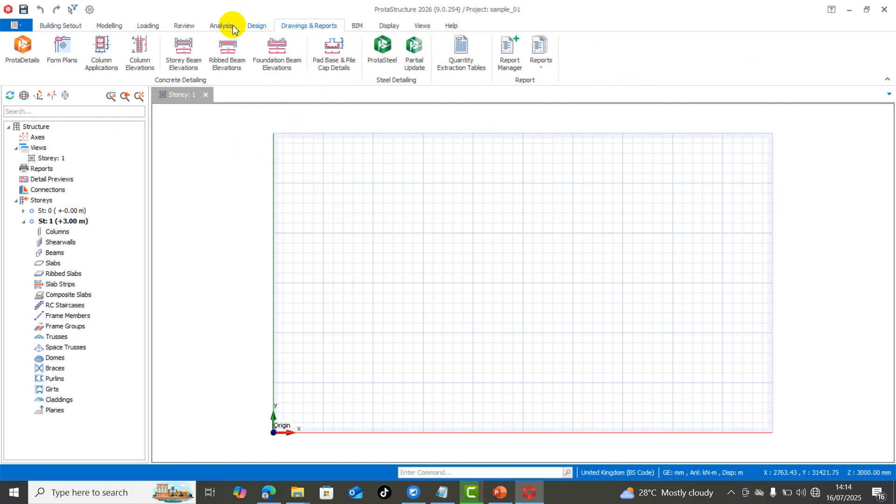
{"action": "left_click", "coordinate": [356, 25]}
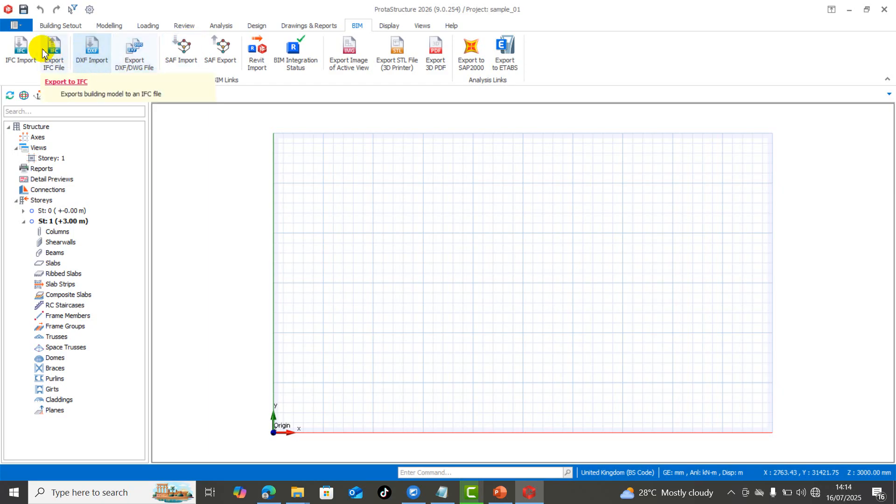
{"action": "left_click", "coordinate": [21, 46]}
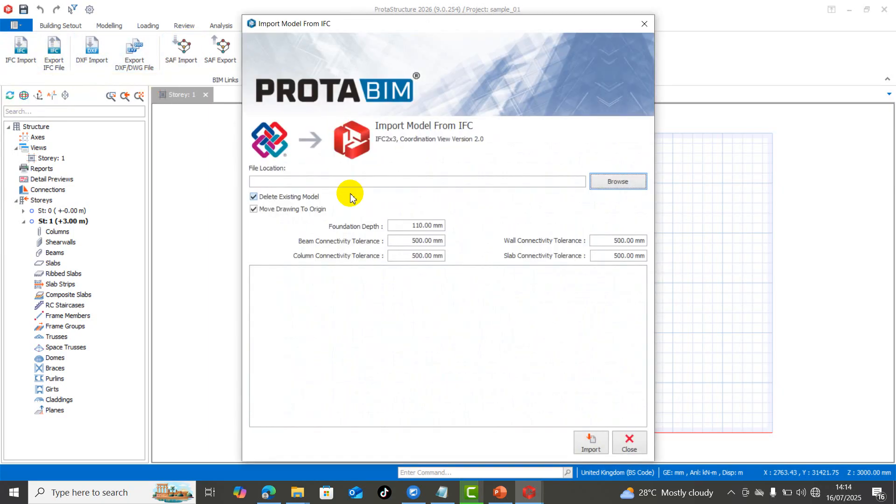
{"action": "left_click", "coordinate": [626, 183]}
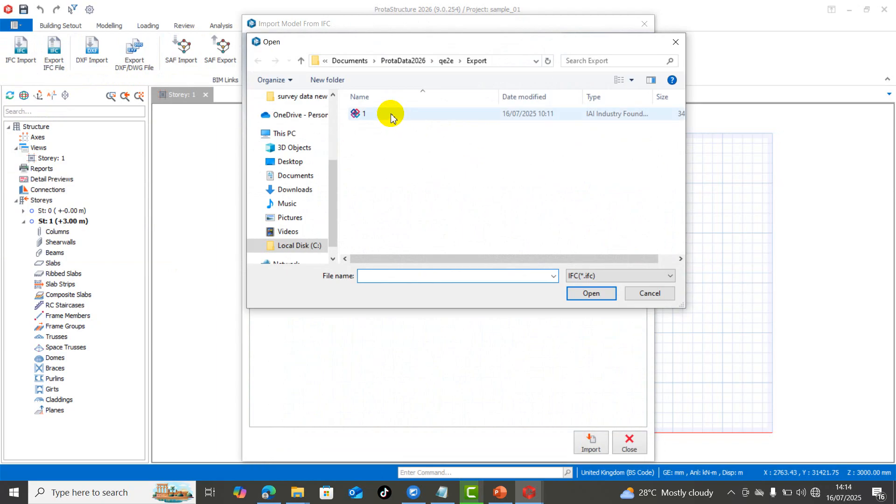
{"action": "left_click", "coordinate": [302, 62]}
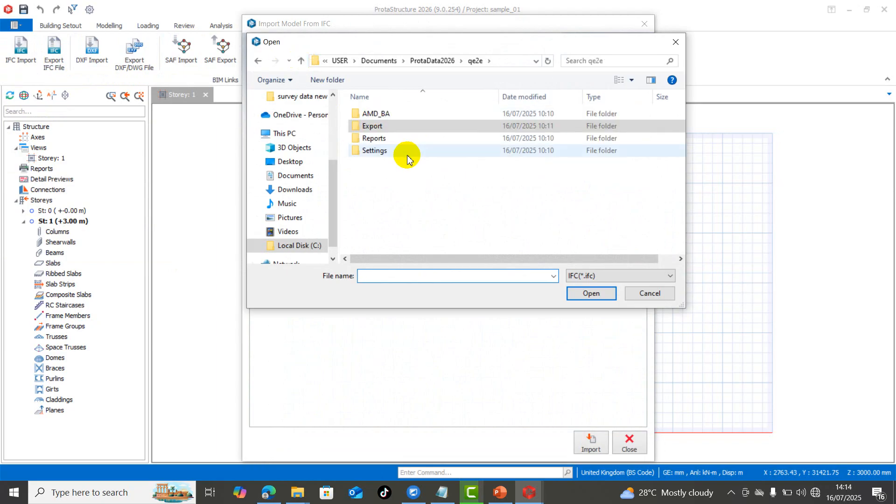
{"action": "left_click", "coordinate": [300, 61]}
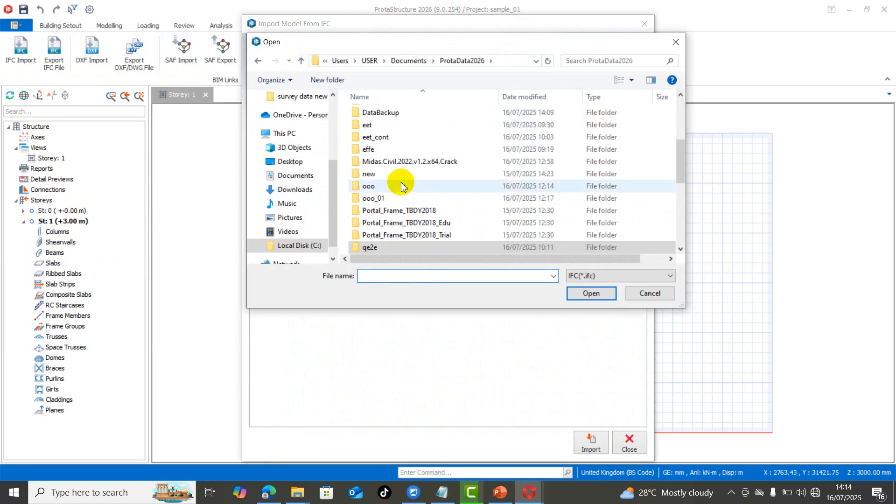
{"action": "scroll", "coordinate": [403, 187], "scroll_direction": "down", "scroll_amount": 4}
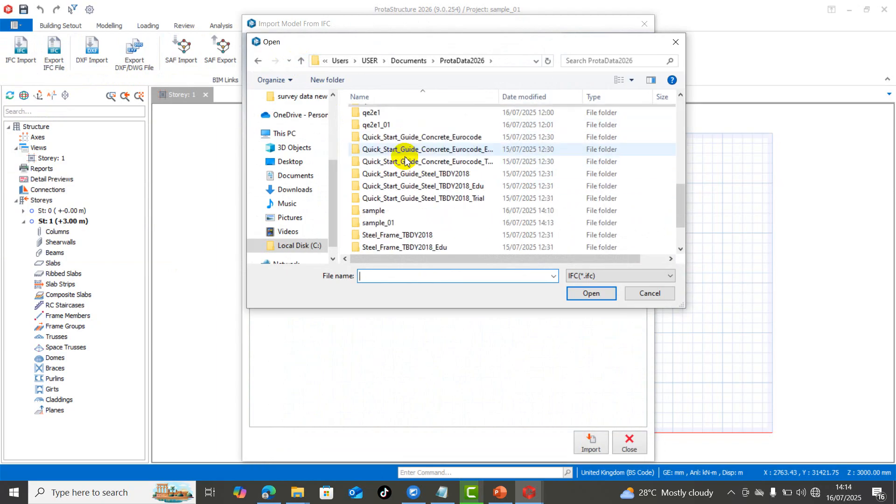
Step: Import sample.ifc from the sample project's Export folder with the default import settings, and close the import dialog
{"action": "left_click", "coordinate": [396, 213]}
{"action": "double_click", "coordinate": [397, 213]}
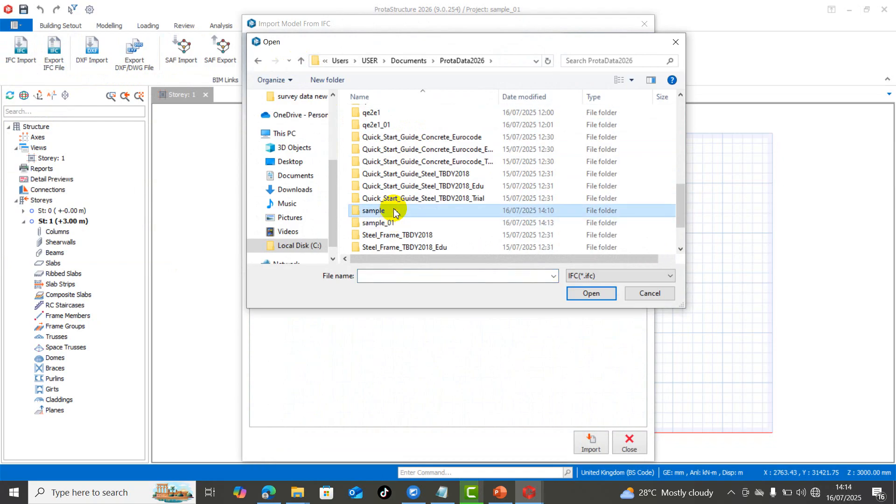
{"action": "left_click", "coordinate": [394, 130]}
{"action": "double_click", "coordinate": [393, 130]}
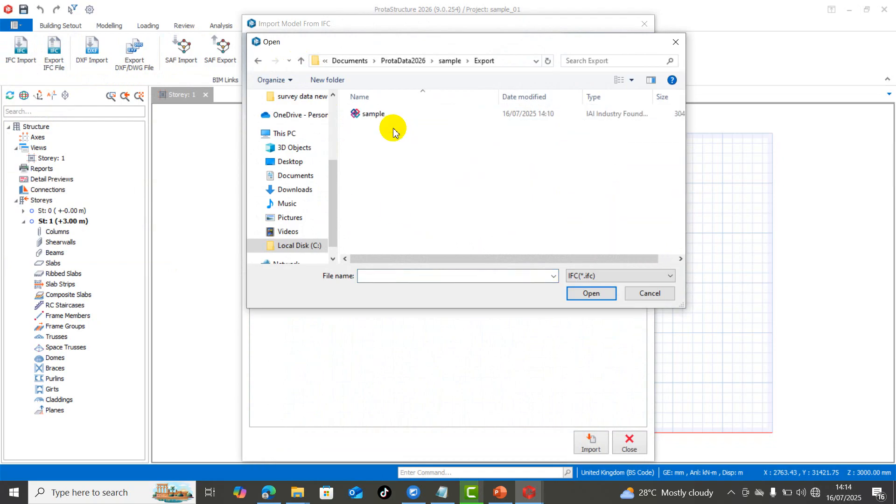
{"action": "left_click", "coordinate": [365, 114]}
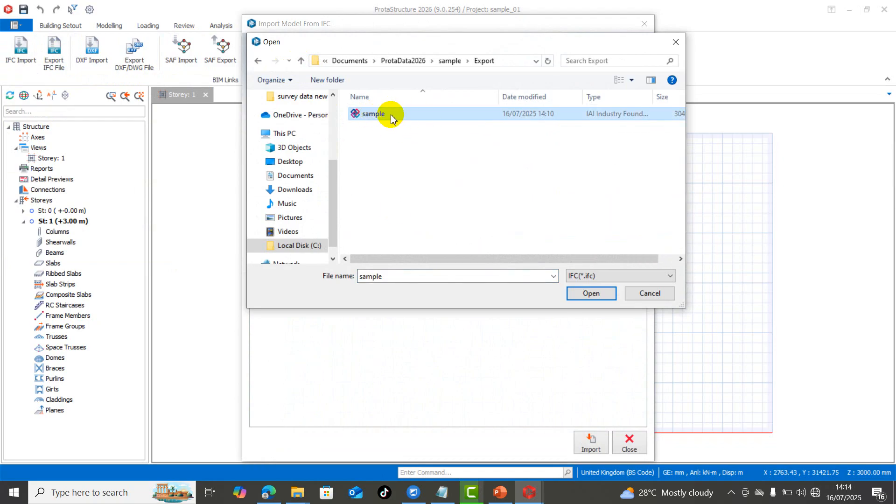
{"action": "left_click", "coordinate": [591, 293]}
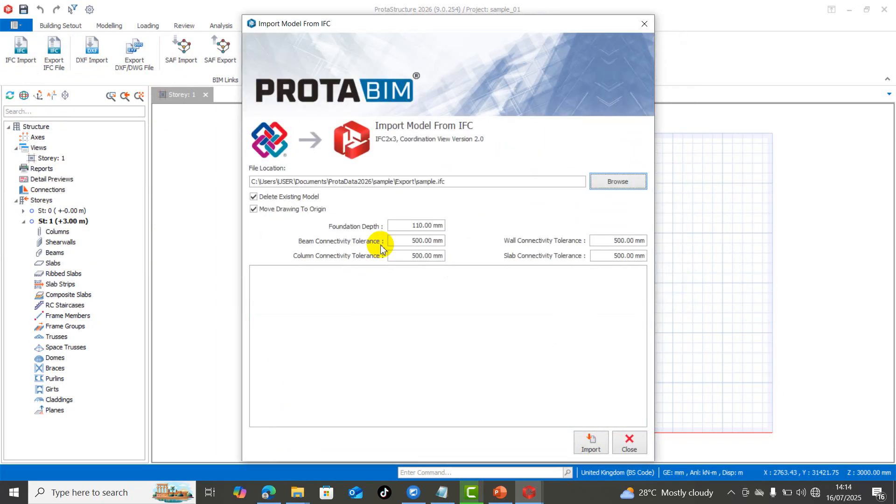
{"action": "left_click", "coordinate": [592, 442]}
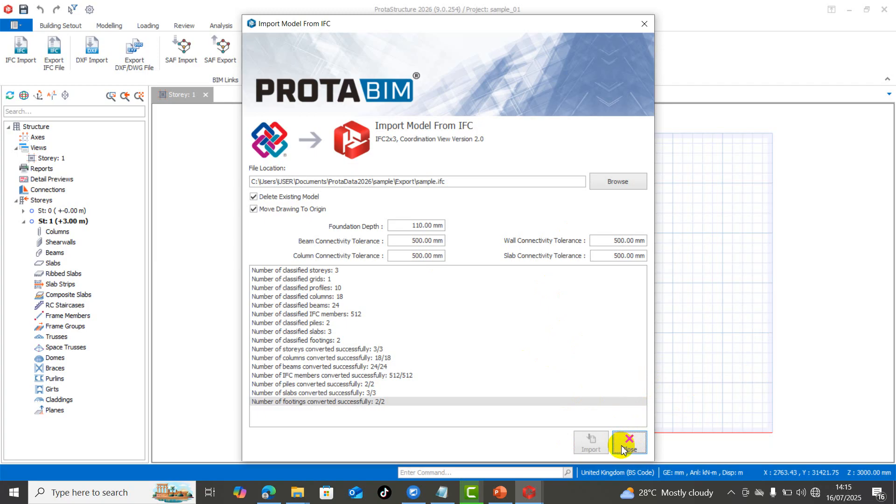
{"action": "left_click", "coordinate": [643, 437]}
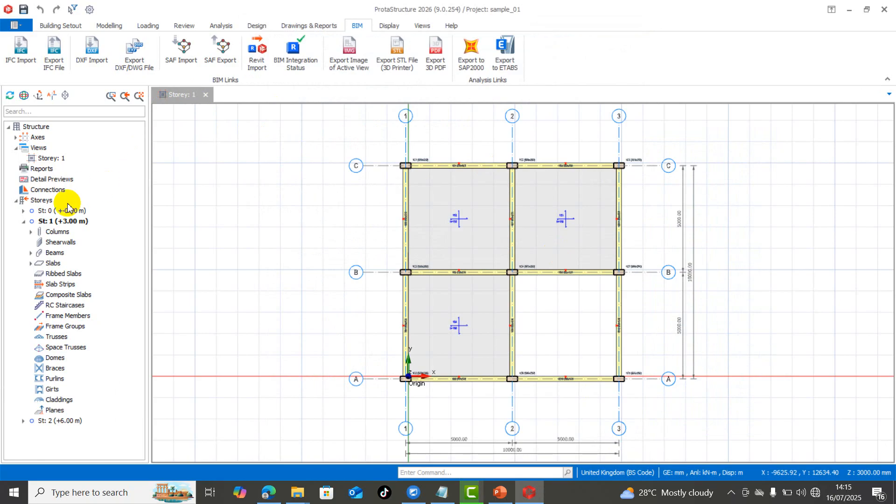
Step: Create a 3D physical model view of the imported building and make it the active view
{"action": "left_click", "coordinate": [40, 148]}
{"action": "right_click", "coordinate": [40, 149]}
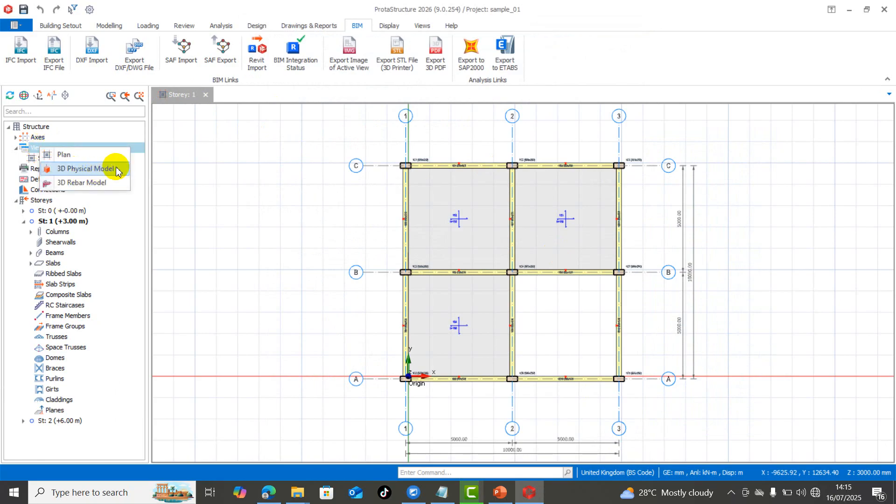
{"action": "left_click", "coordinate": [86, 169]}
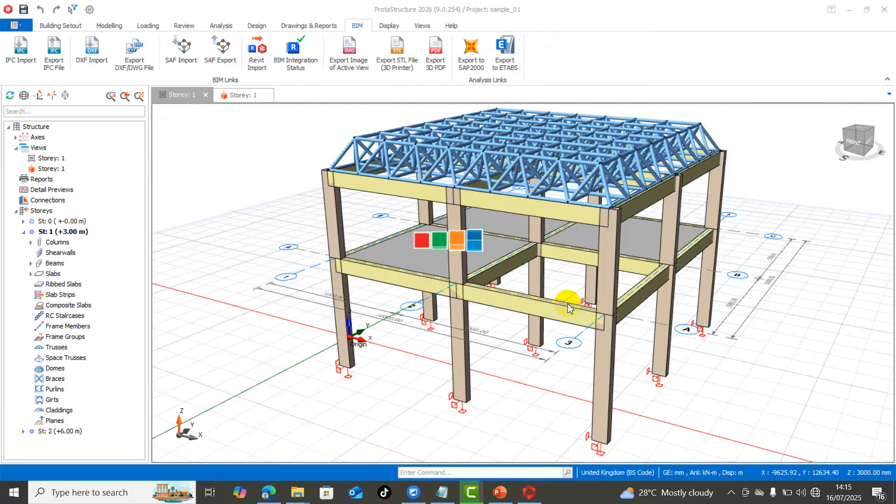
{"action": "left_click", "coordinate": [577, 295]}
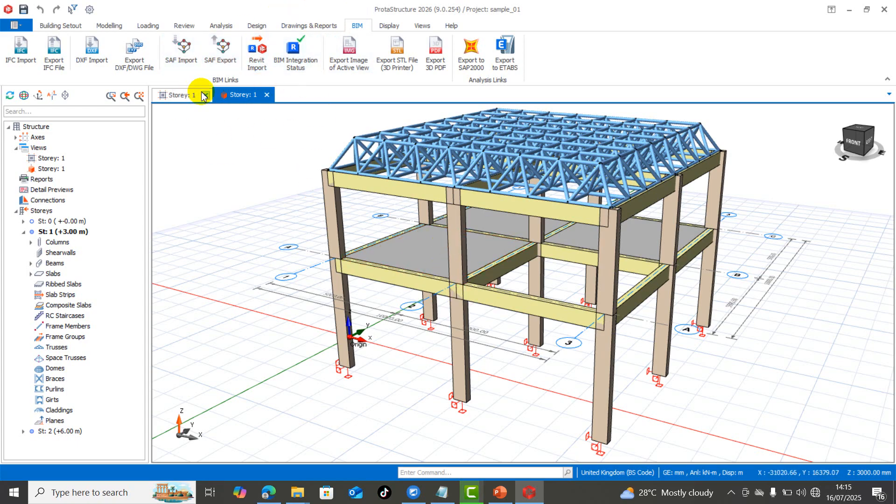
Step: Tile the plan and 3D views vertically and fit the imported model in both
{"action": "left_click", "coordinate": [423, 26]}
{"action": "left_click", "coordinate": [94, 49]}
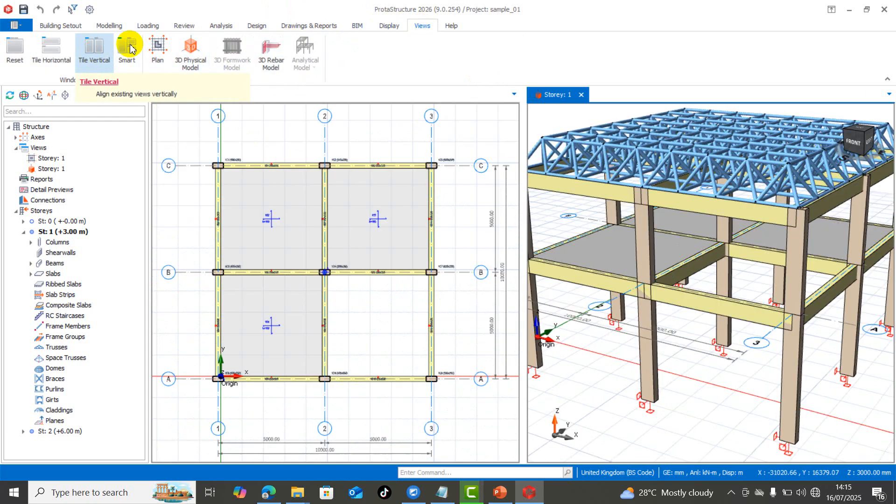
{"action": "scroll", "coordinate": [690, 292], "scroll_direction": "down", "scroll_amount": 3}
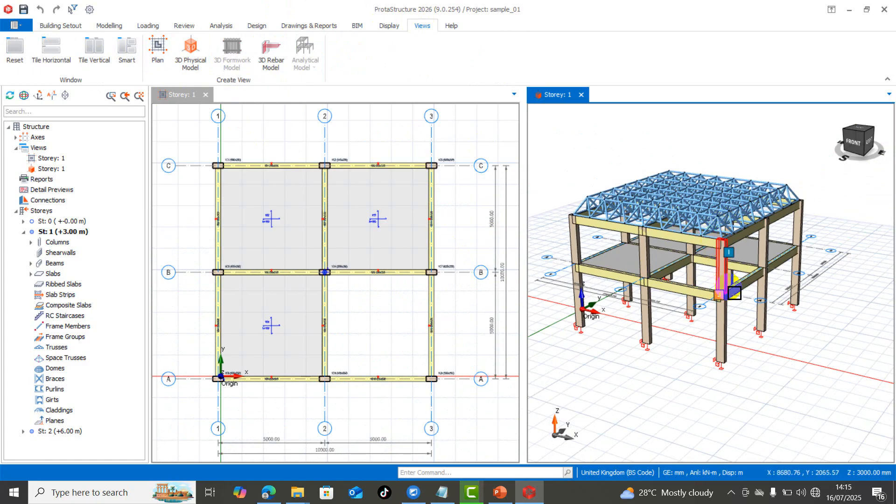
{"action": "scroll", "coordinate": [728, 294], "scroll_direction": "up", "scroll_amount": 1}
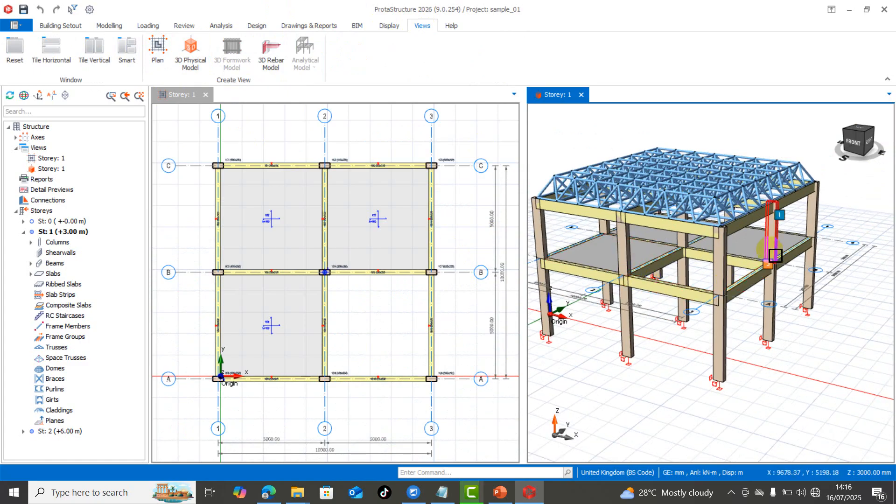
{"action": "scroll", "coordinate": [316, 278], "scroll_direction": "down", "scroll_amount": 2}
{"action": "scroll", "coordinate": [346, 300], "scroll_direction": "up", "scroll_amount": 1}
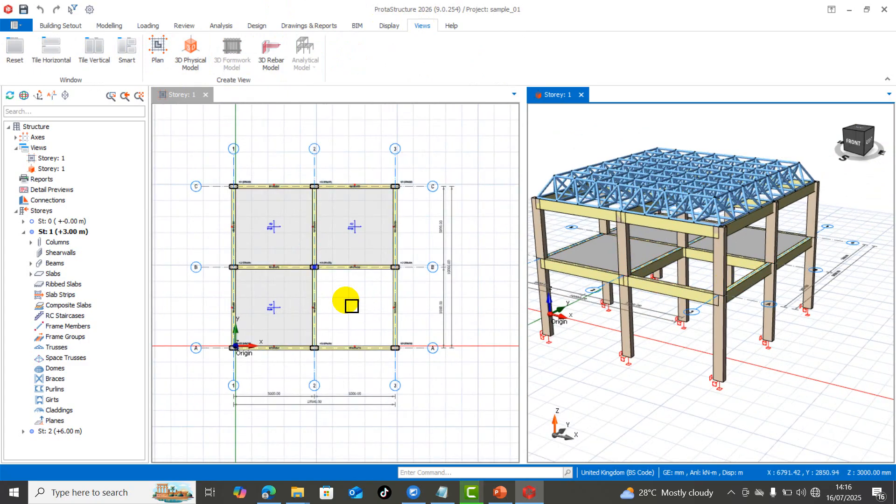
{"action": "scroll", "coordinate": [268, 277], "scroll_direction": "up", "scroll_amount": 1}
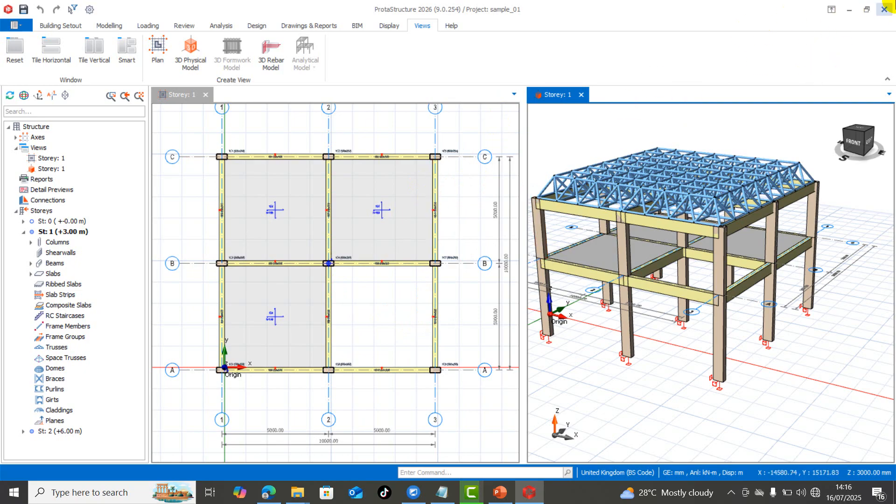
{"action": "left_click", "coordinate": [850, 14]}
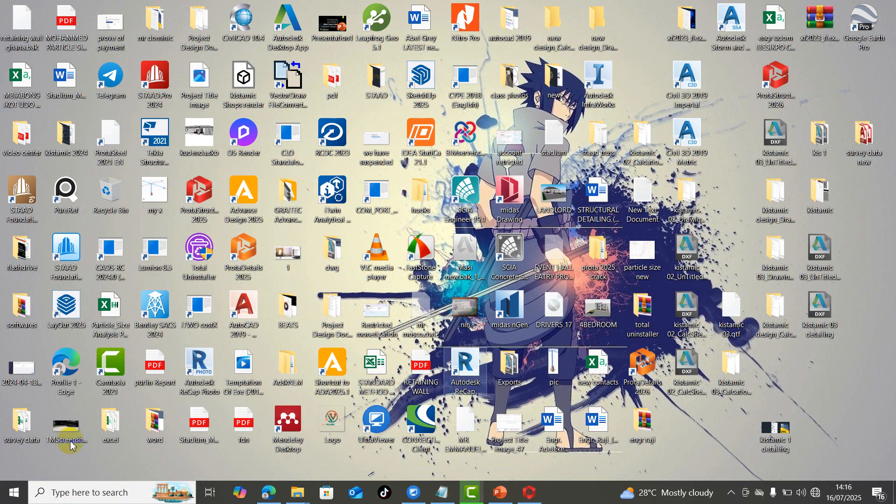
{"action": "left_click", "coordinate": [8, 494]}
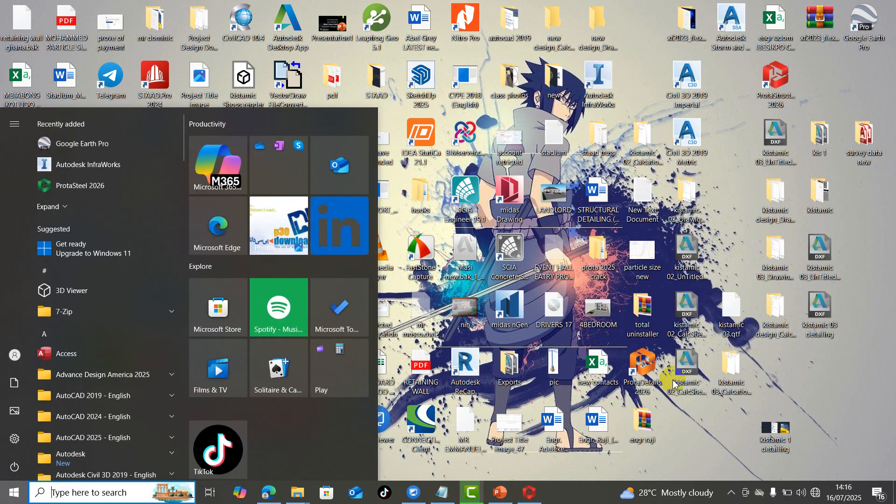
{"action": "left_click", "coordinate": [794, 374]}
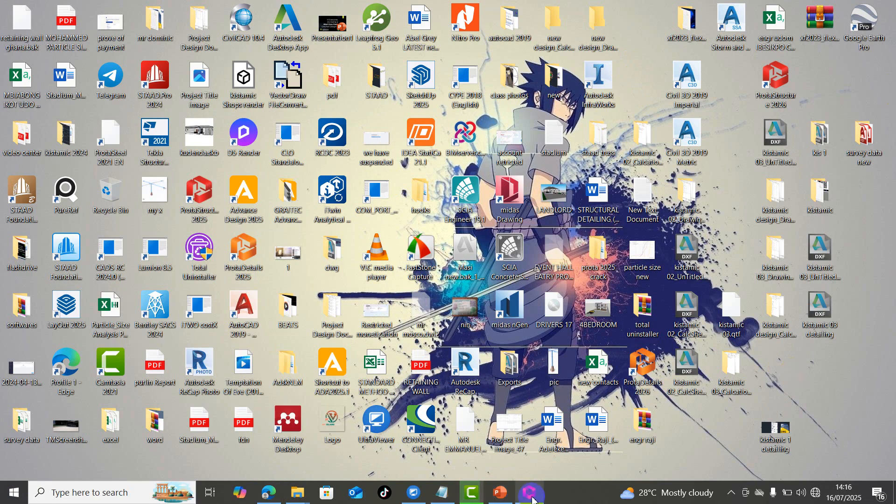
{"action": "left_click", "coordinate": [529, 493]}
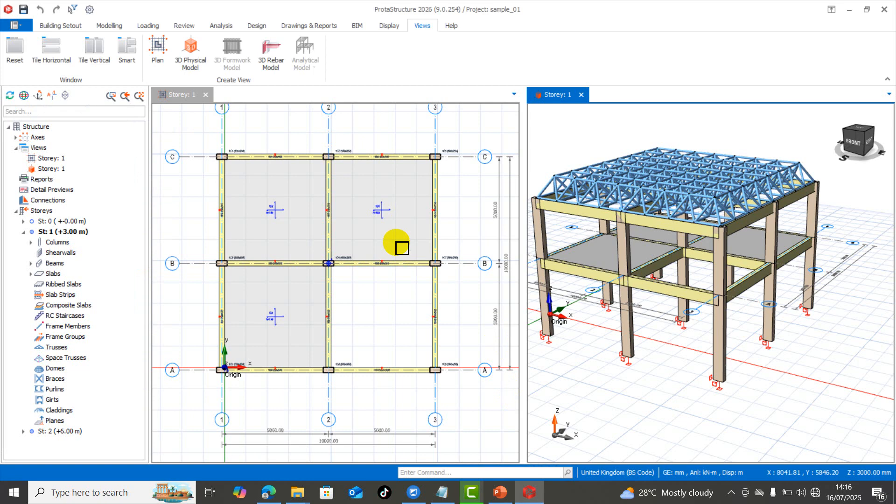